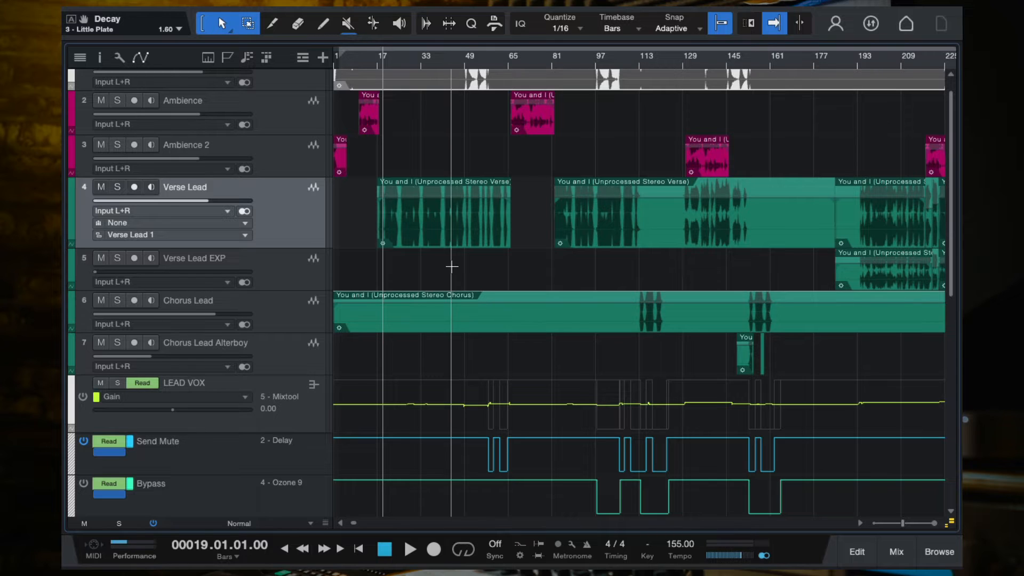
Play the first Verse Lead clip from bar 18 to hear the vocal in the mix
scroll(411, 229, up, 5)
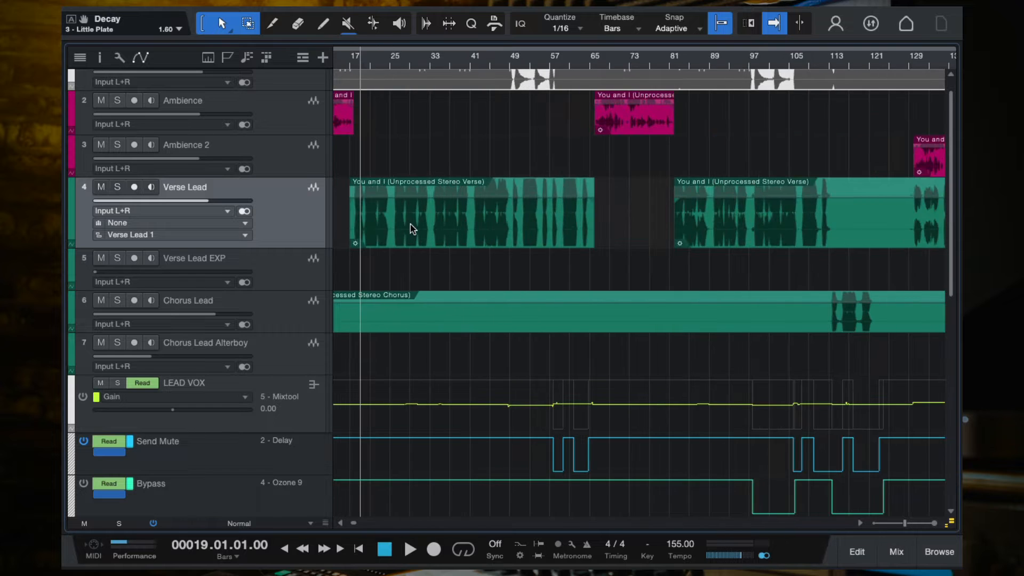
scroll(411, 229, down, 3)
scroll(410, 229, up, 4)
scroll(411, 229, left, 3)
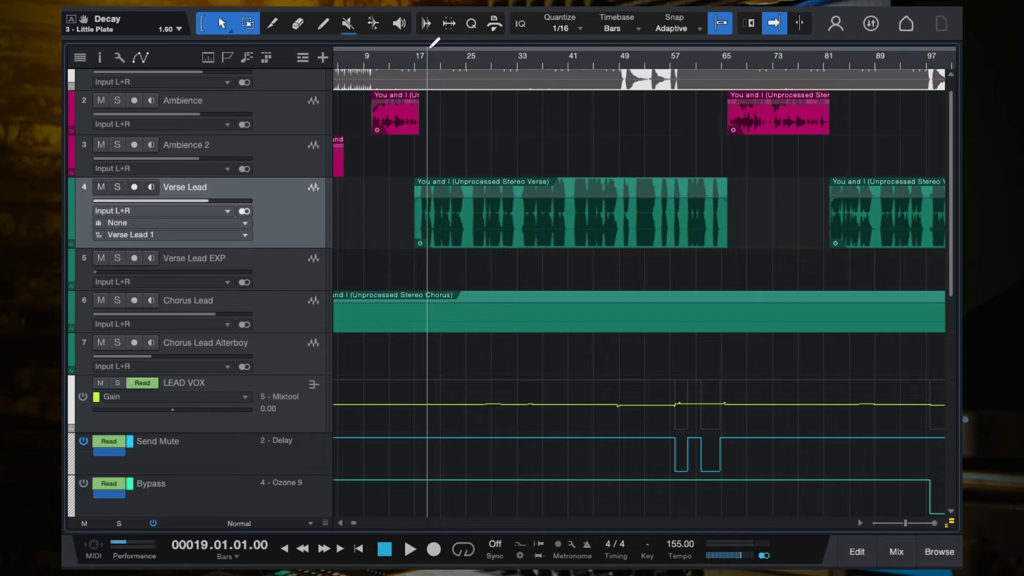
click(421, 65)
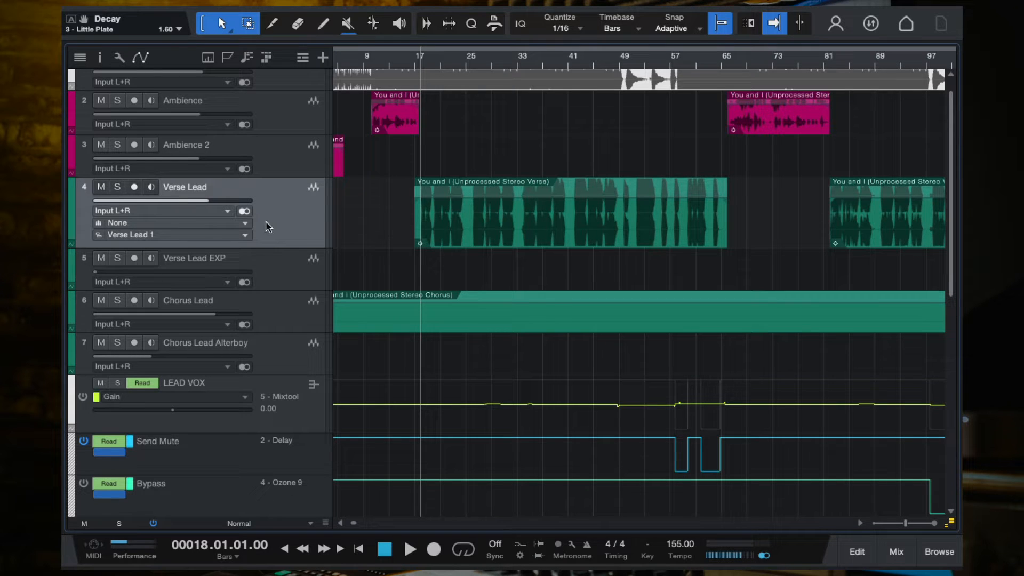
key(space)
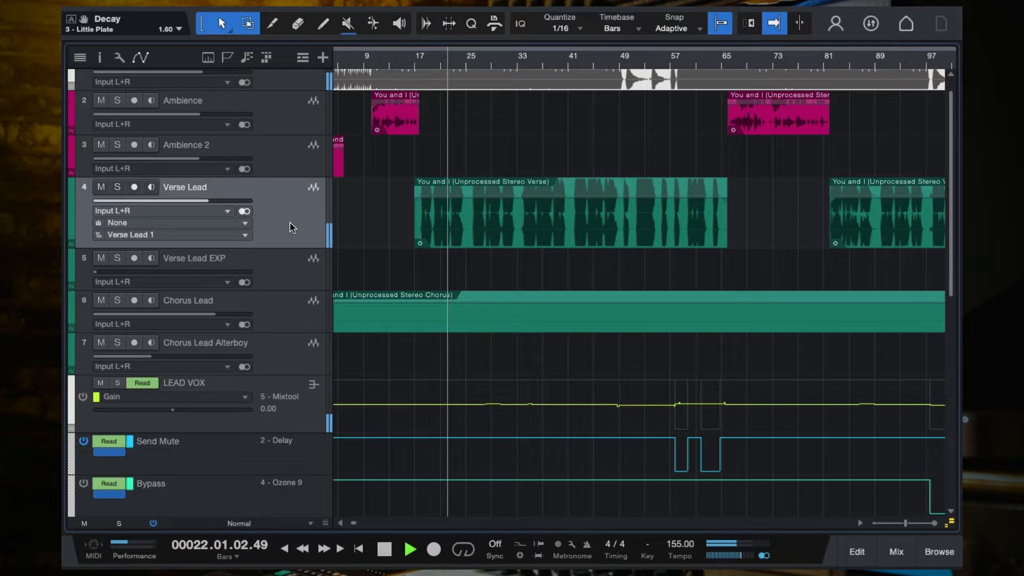
key(space)
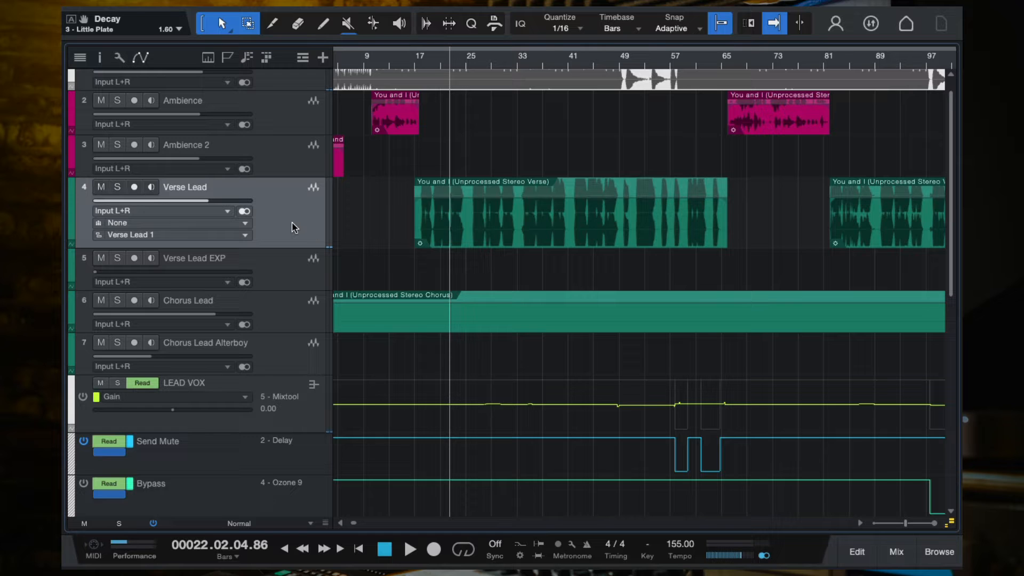
Show the mixer and examine the RedlightDist and Ozone 9 inserts on the LEAD VOX bus
click(897, 553)
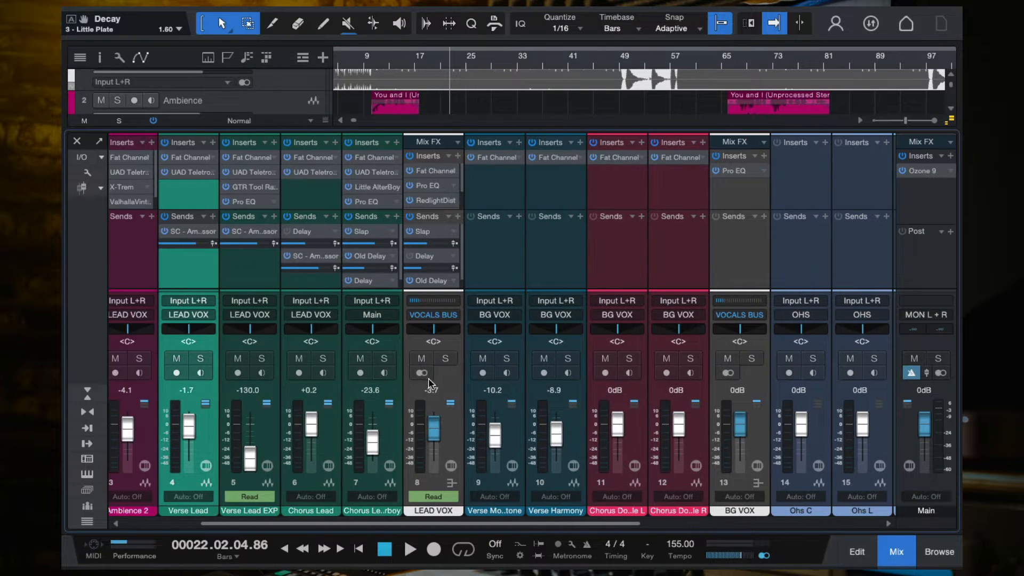
click(447, 426)
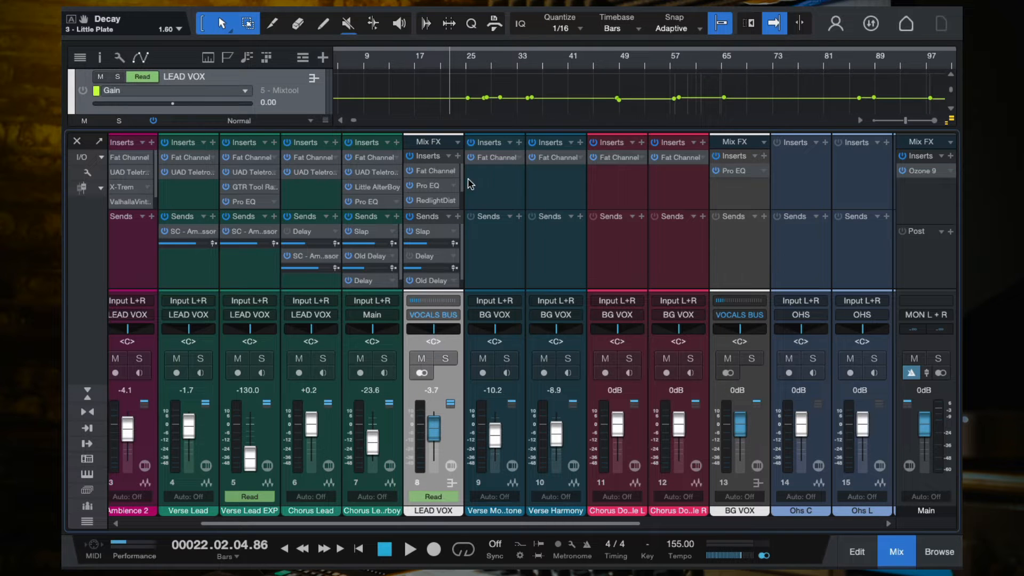
scroll(458, 181, down, 2)
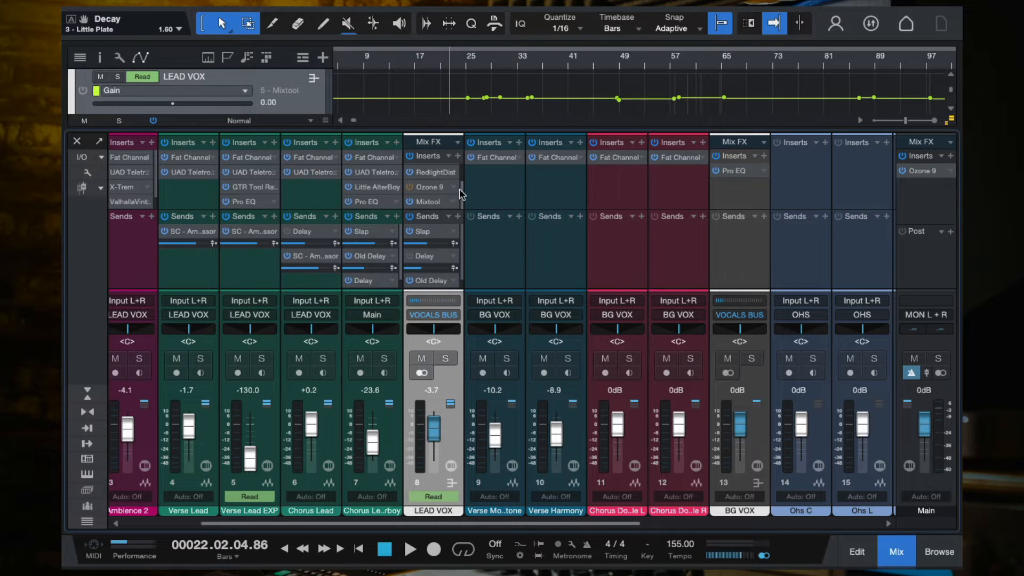
click(431, 171)
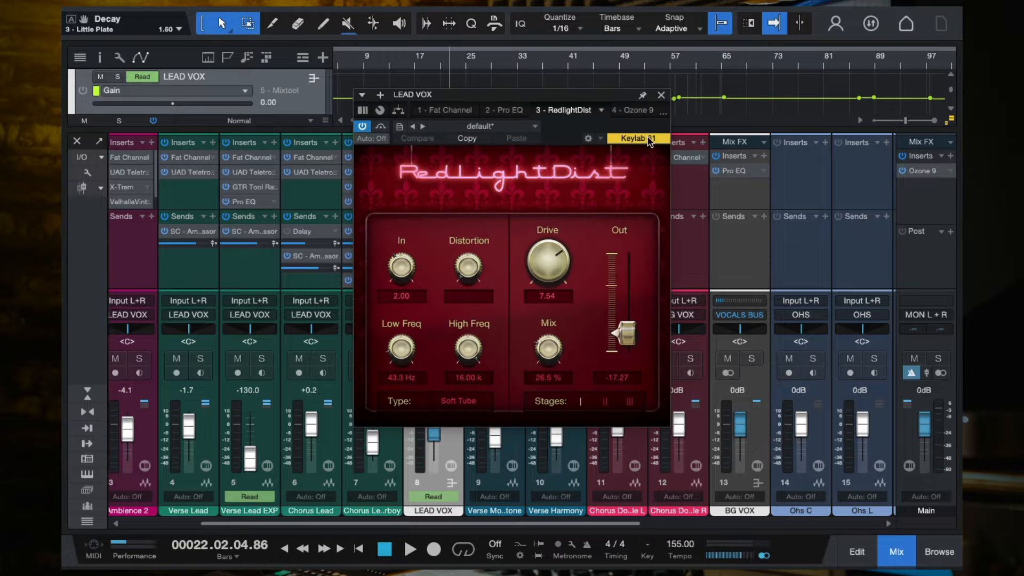
click(661, 94)
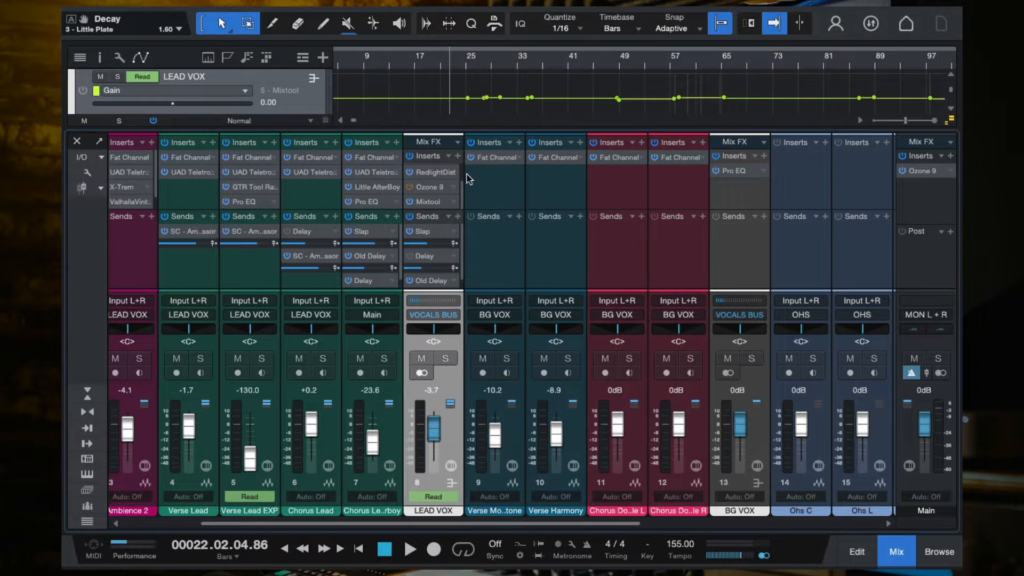
click(429, 187)
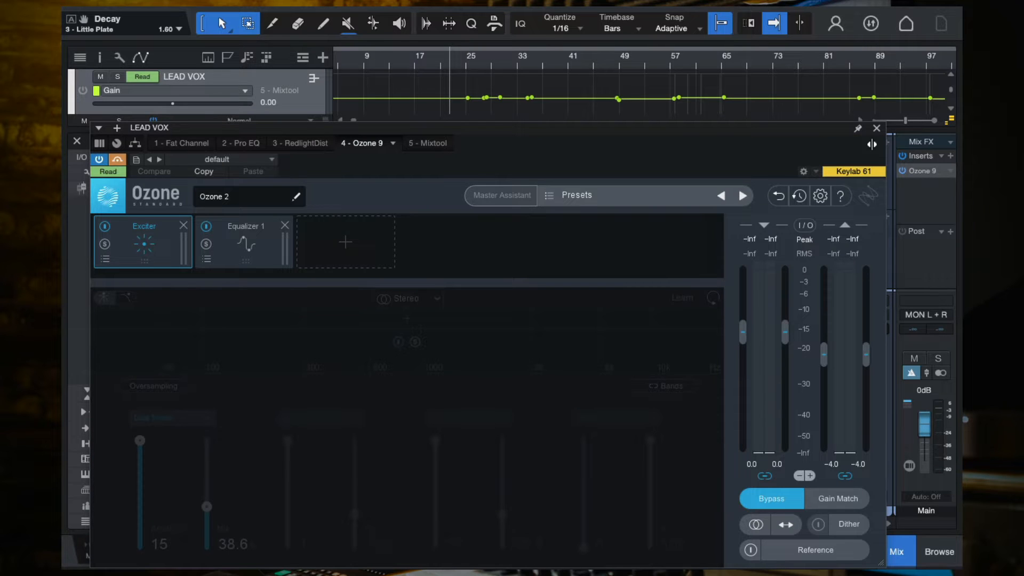
click(877, 128)
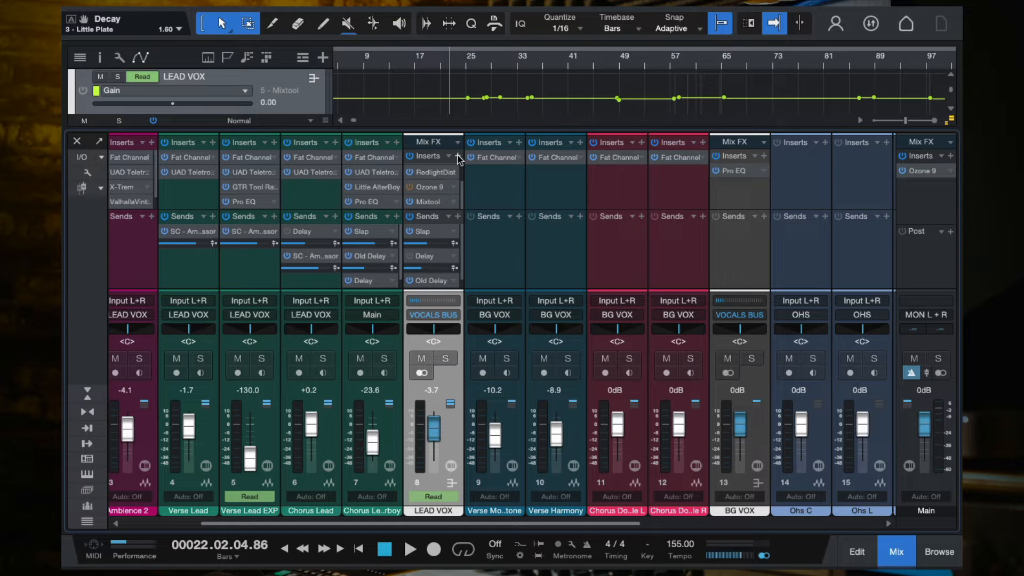
Insert the Saturation Knob plug-in on the LEAD VOX bus and raise its saturation to 8.7 during playback
click(457, 156)
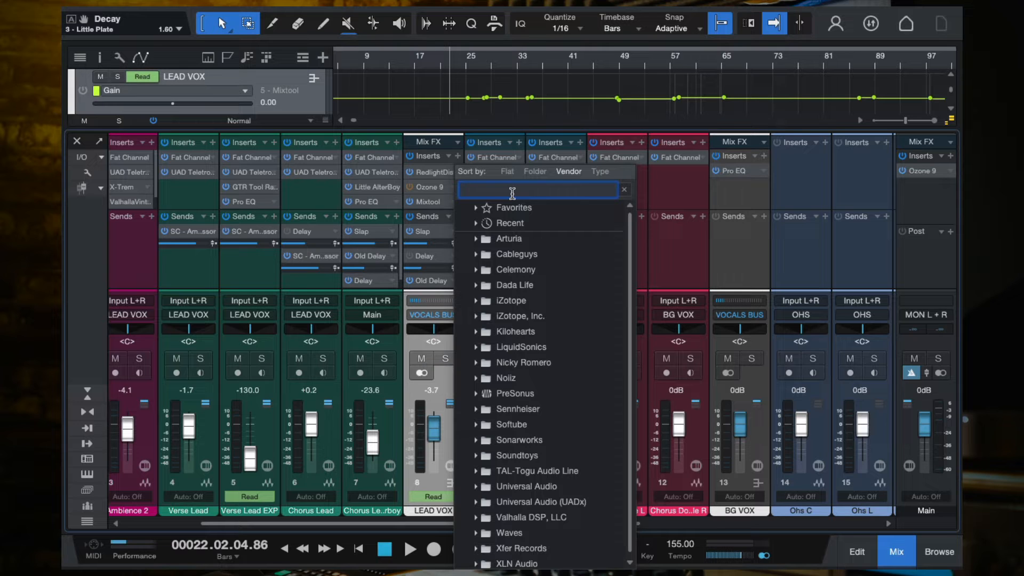
text(satur)
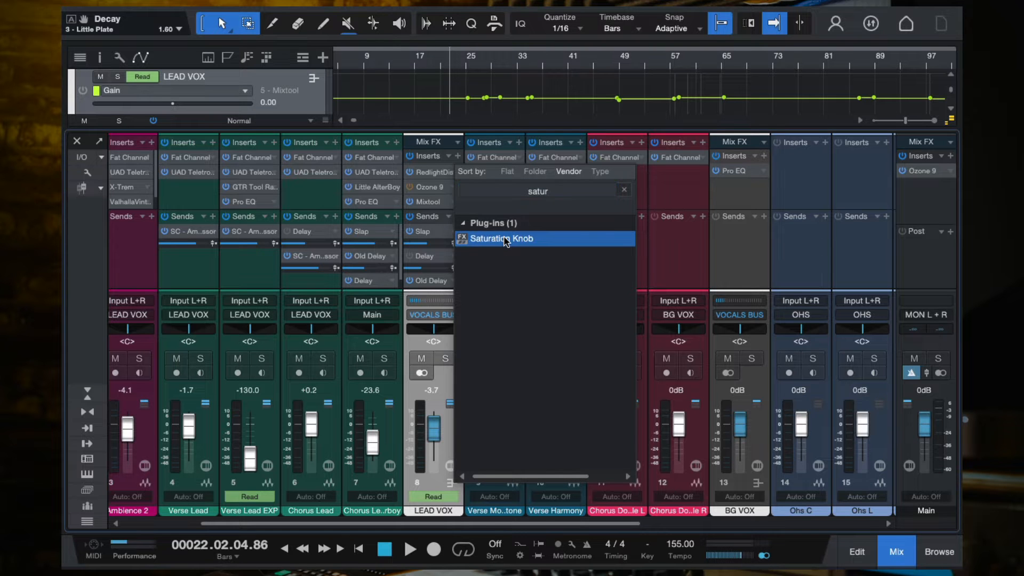
double_click(505, 241)
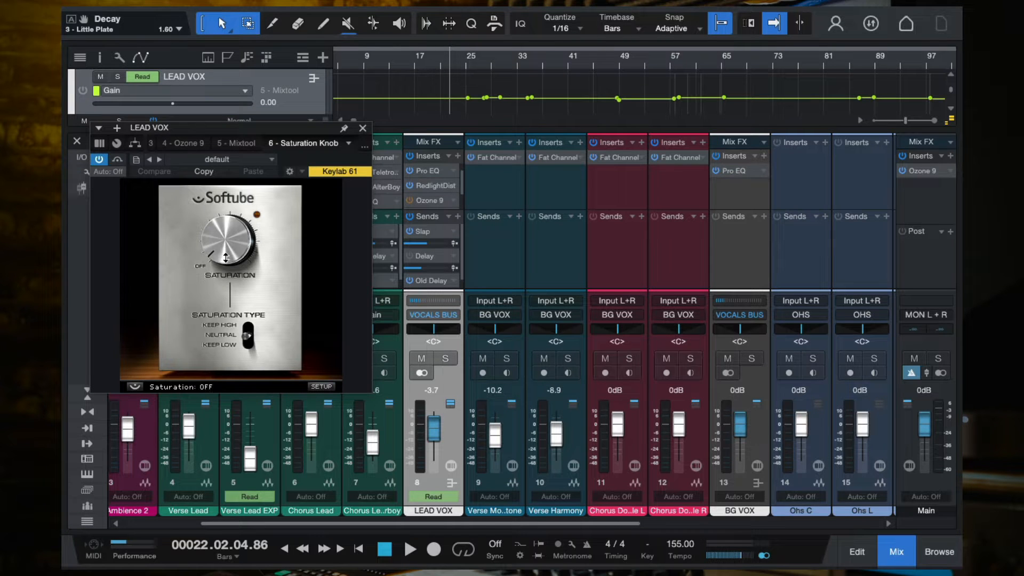
key(space)
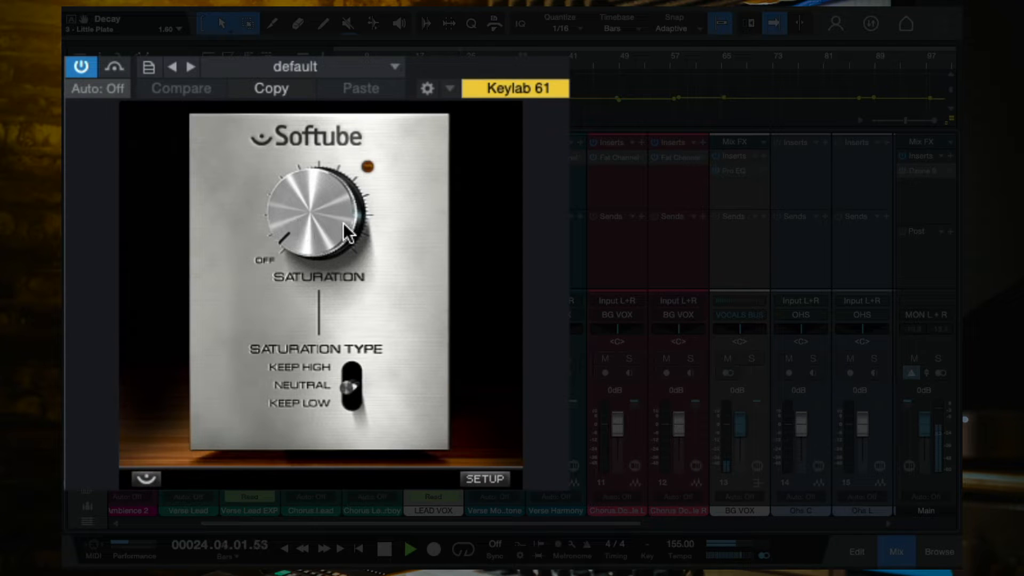
drag(344, 228, 327, 10)
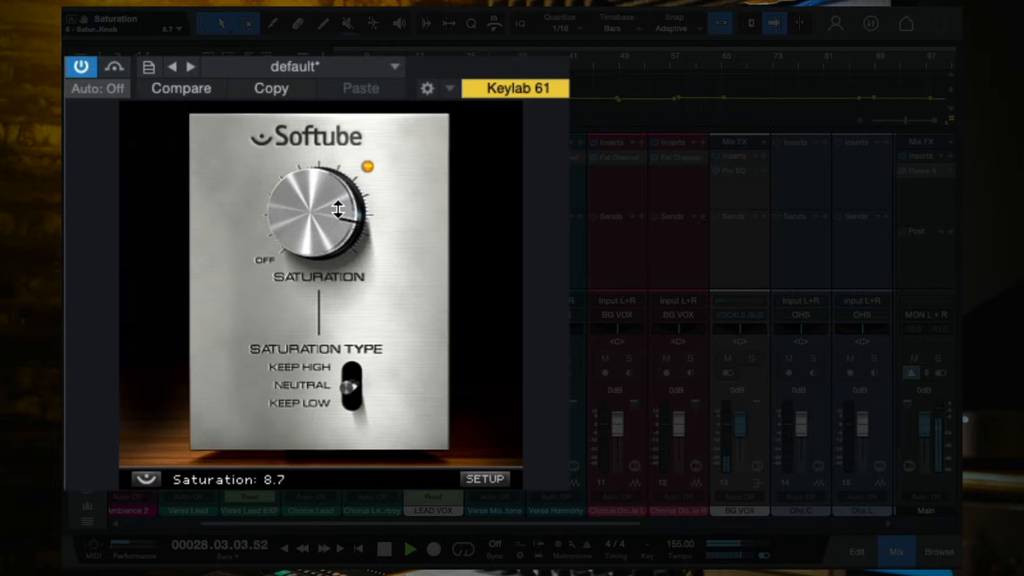
key(space)
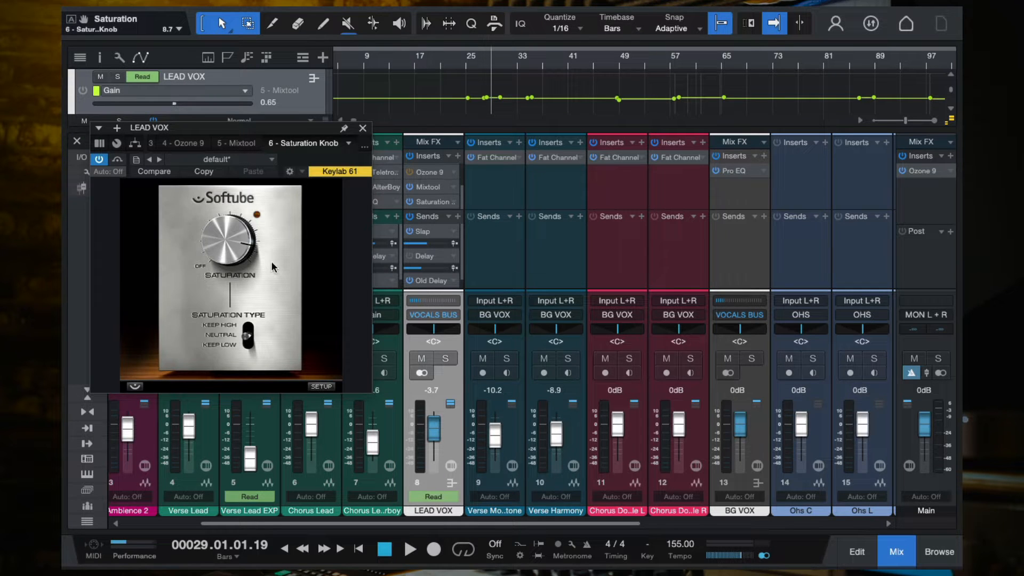
click(363, 128)
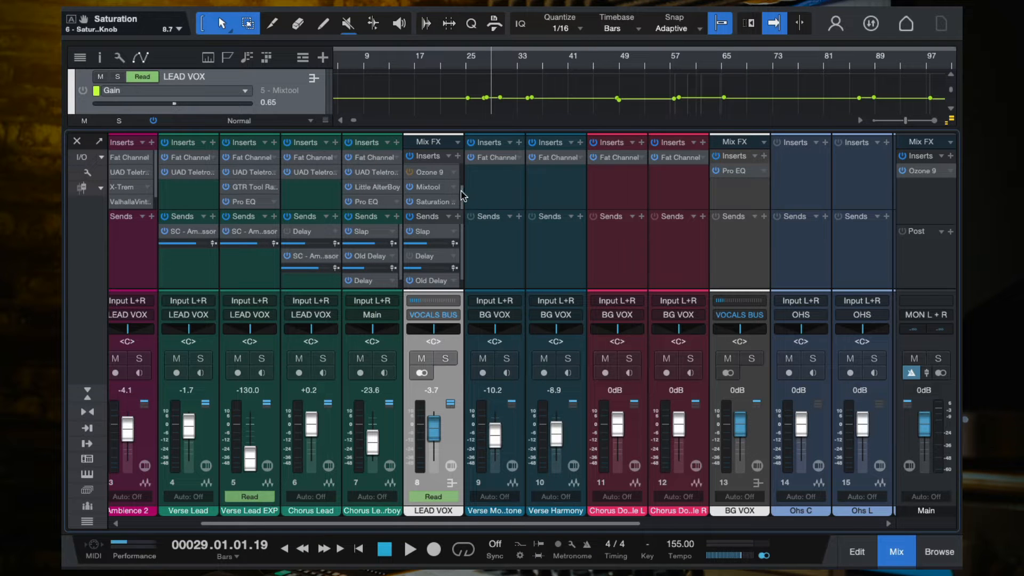
Insert a second Mixtool after the Saturation Knob on the LEAD VOX bus and set its gain to -6.48 dB
click(458, 156)
text(mixtool)
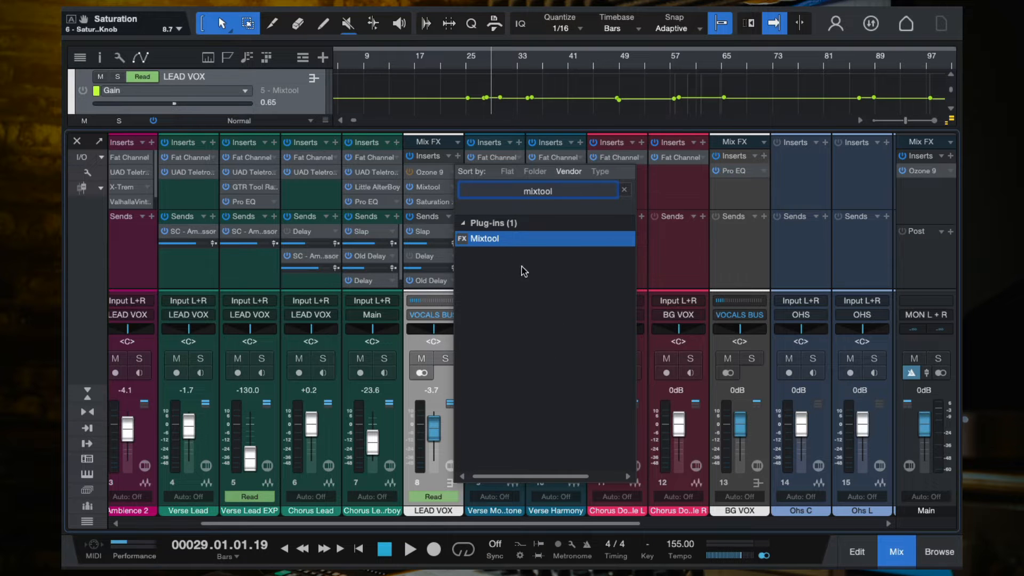
click(504, 242)
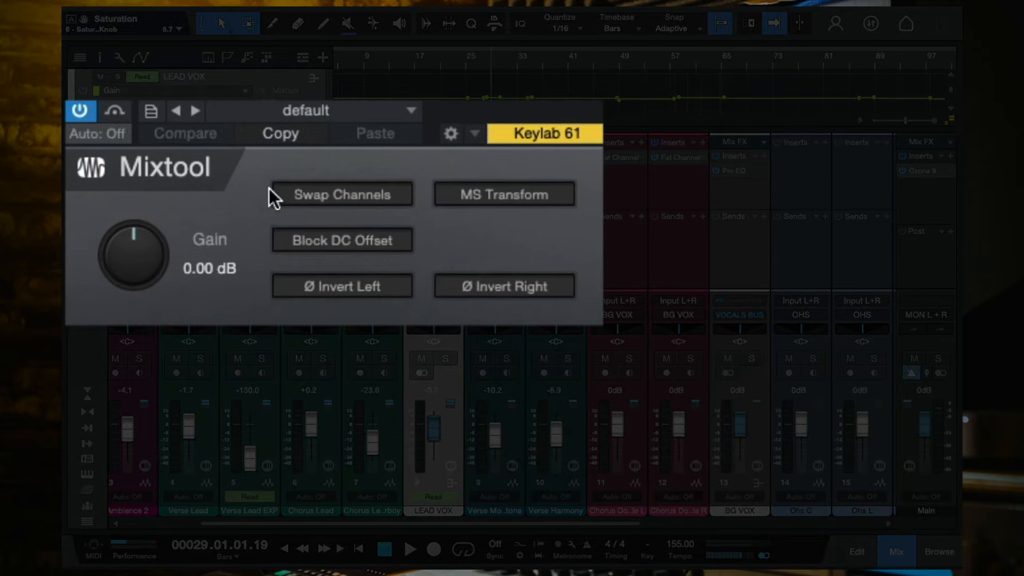
drag(126, 254, 131, 293)
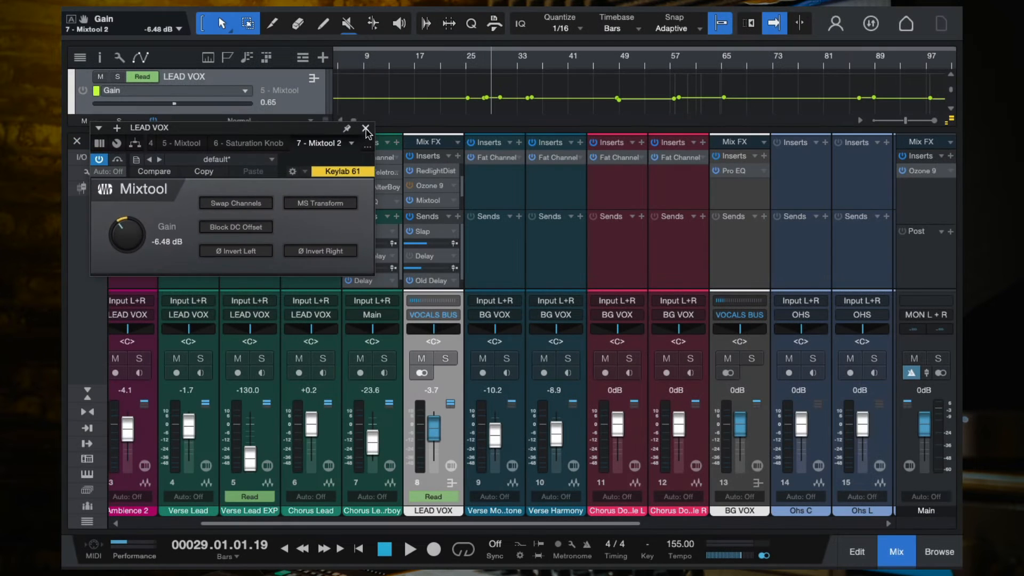
click(367, 131)
Compare the vocal level during playback by bypassing the Saturation Knob and toggling the second Mixtool off and on
scroll(462, 202, down, 2)
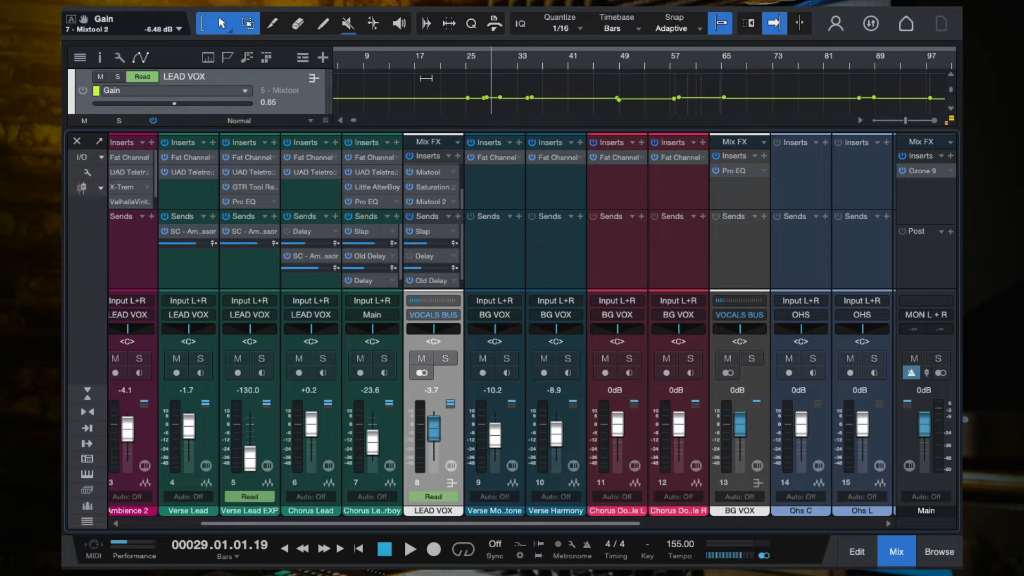
key(space)
click(411, 187)
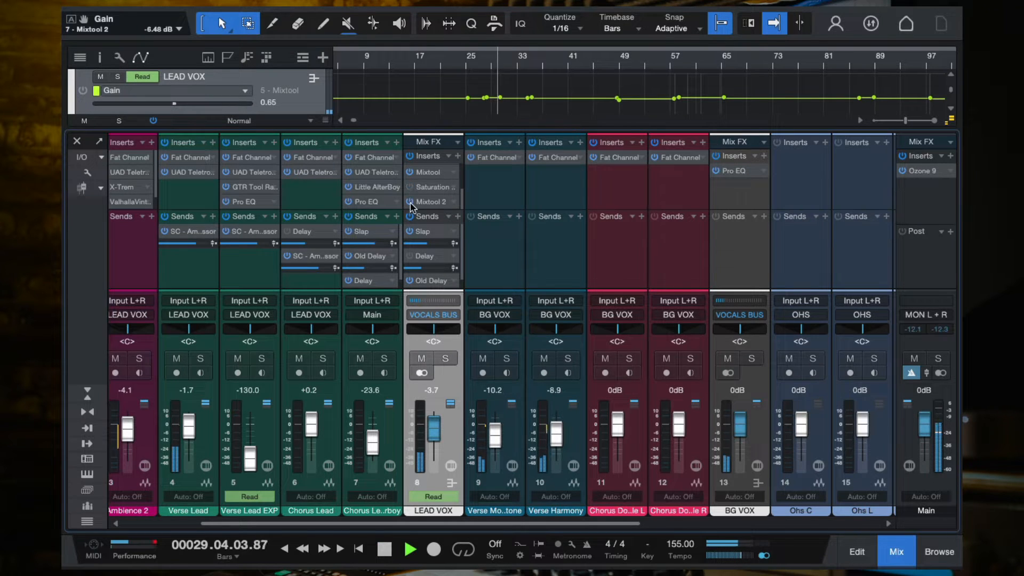
click(410, 202)
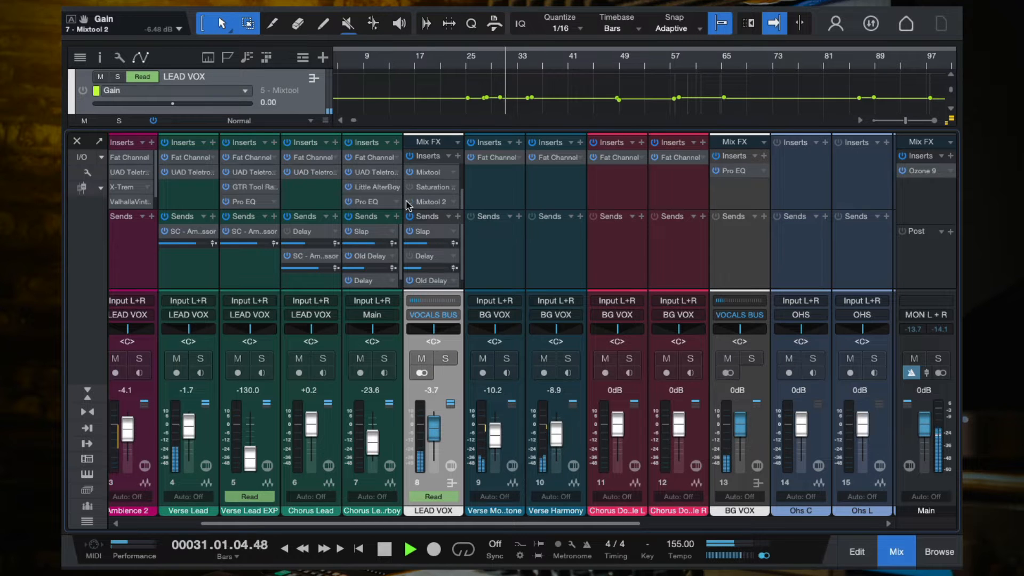
click(410, 202)
Lower the second Mixtool's gain on the LEAD VOX bus to -10.56 dB with playback stopped
double_click(430, 202)
key(space)
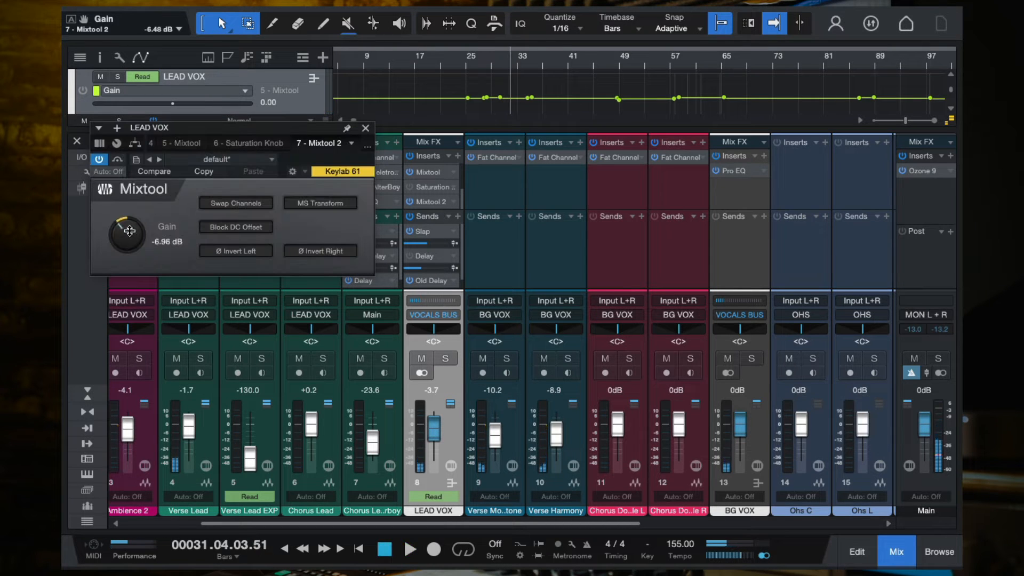
drag(134, 229, 132, 242)
click(364, 138)
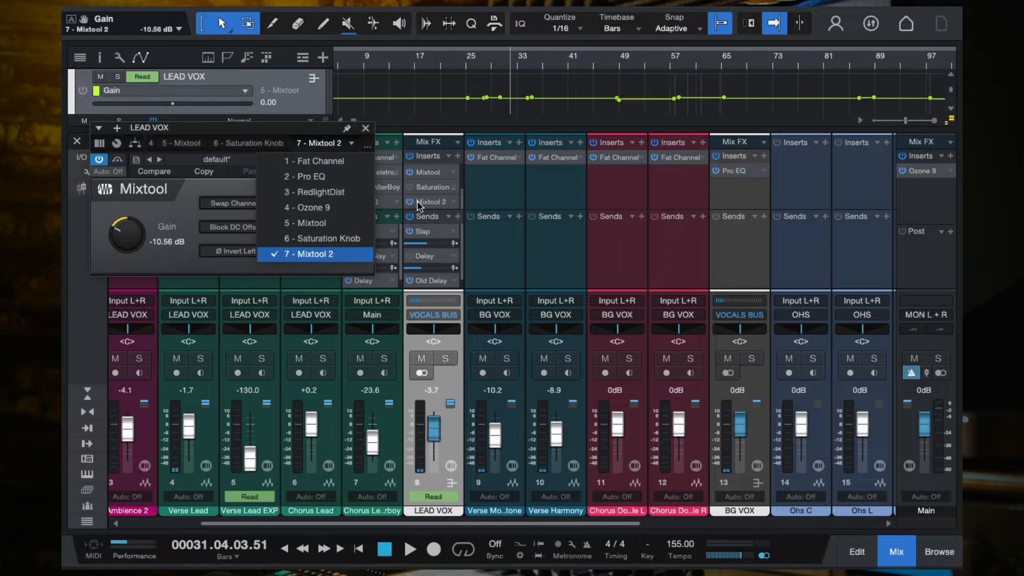
click(365, 128)
click(365, 129)
Re-enable the Saturation Knob and trim the second Mixtool's gain to -11.52 dB while replaying the verse
click(410, 187)
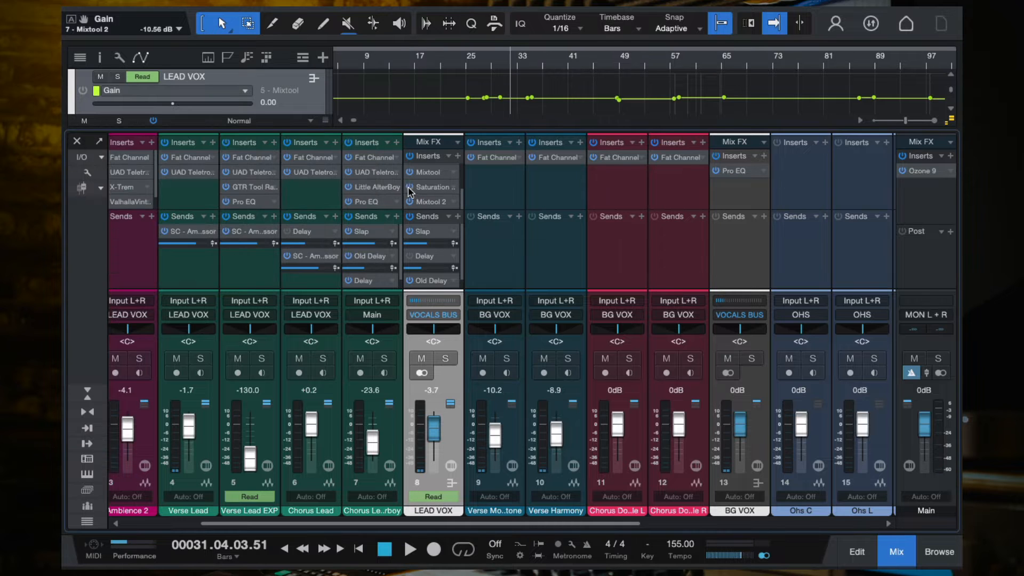
click(454, 60)
key(space)
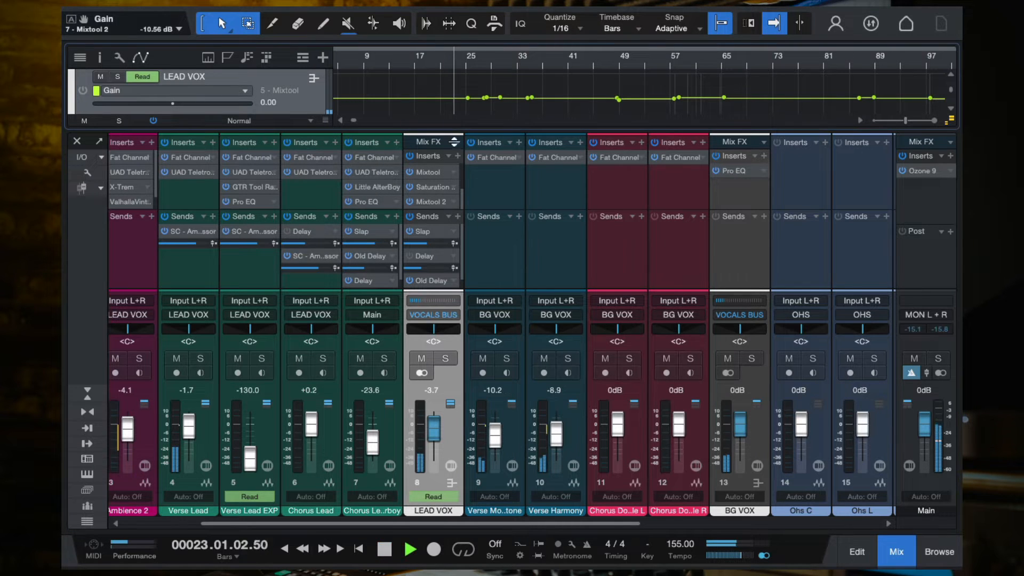
click(427, 202)
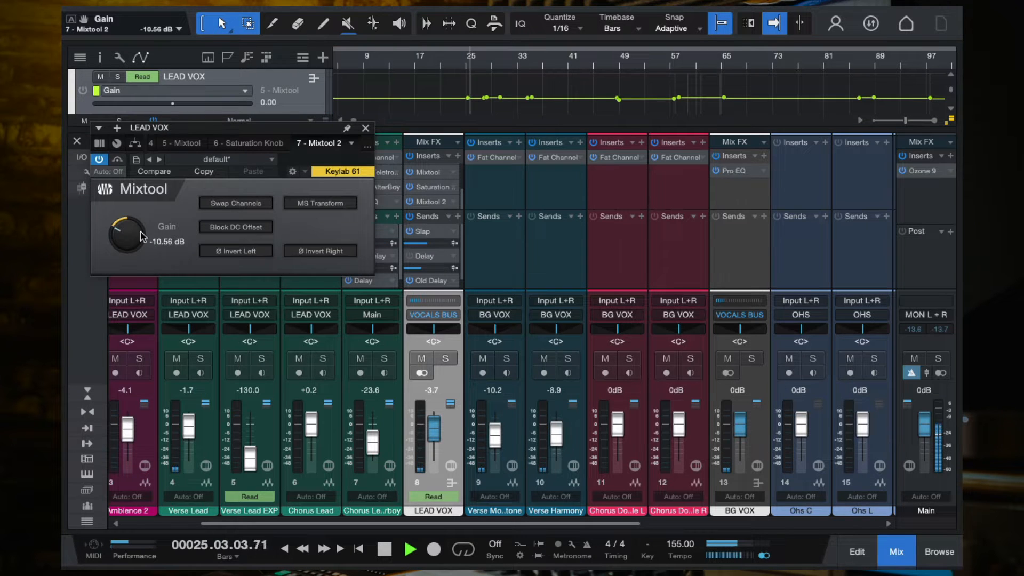
drag(132, 232, 133, 238)
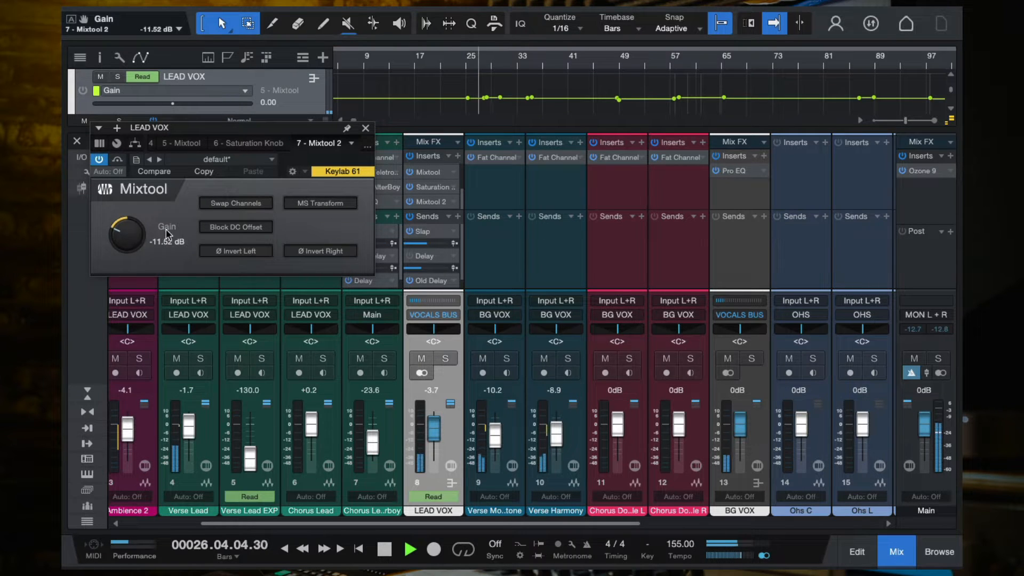
click(366, 128)
Reduce the Saturation Knob's amount to about 7.6 and set its saturation type to Keep High
click(432, 189)
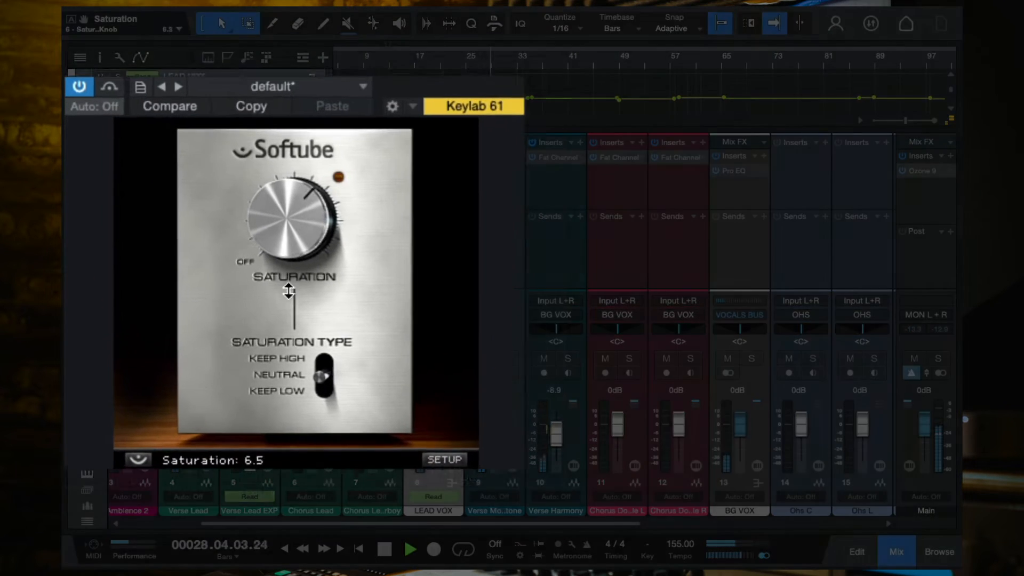
mouse_move(317, 255)
mouse_down()
mouse_move(317, 246)
mouse_move(317, 258)
mouse_up()
key(space)
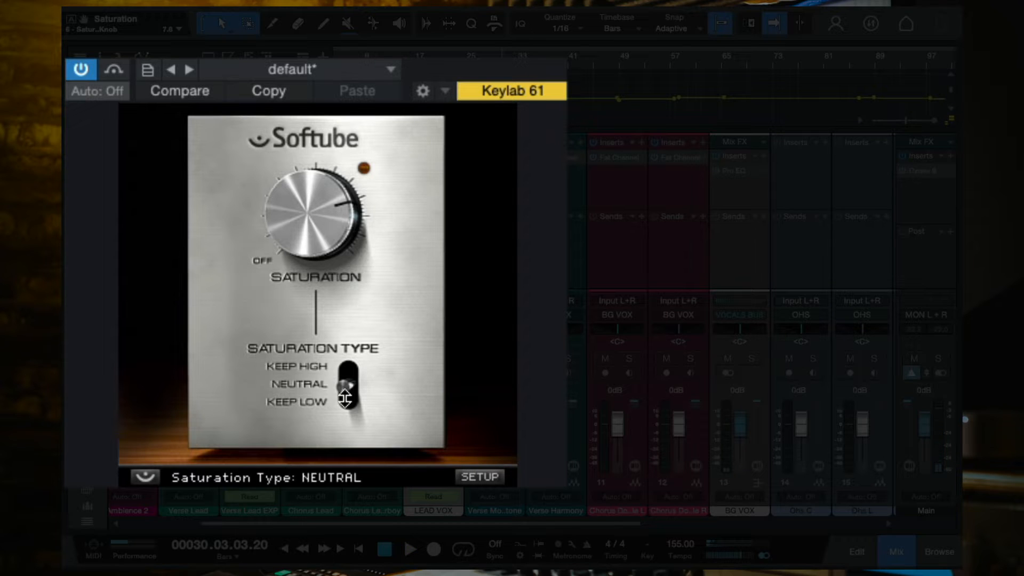
click(345, 393)
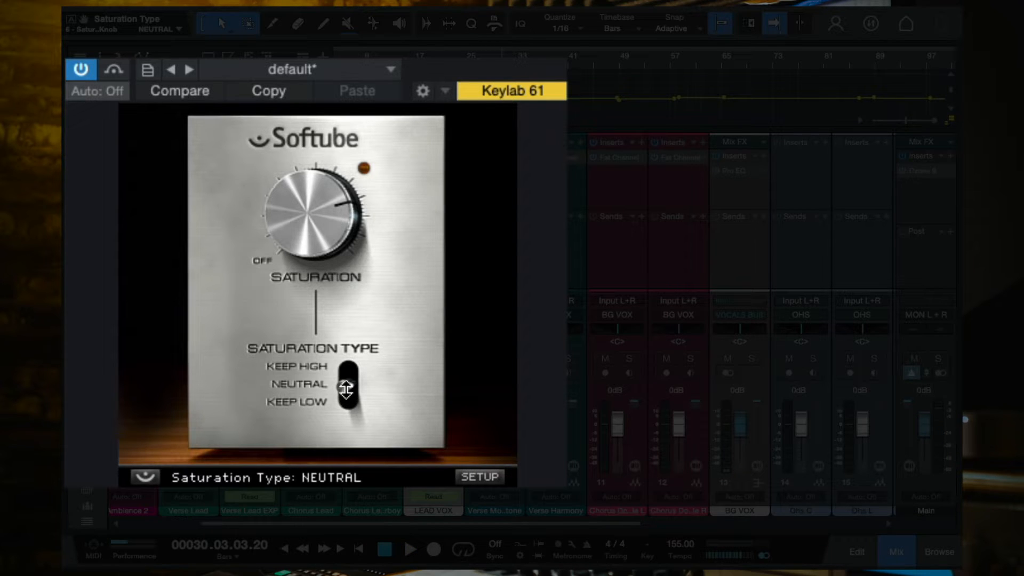
drag(345, 393, 350, 311)
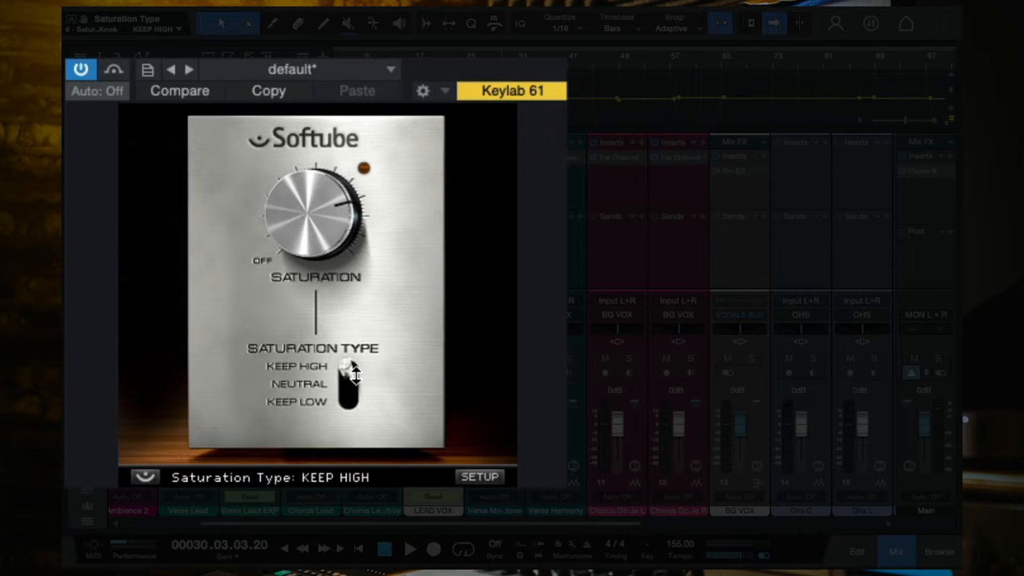
Raise the Saturation Knob to 10.0 and audition the Keep High, Keep Low and Neutral saturation types during playback
drag(355, 376, 352, 400)
key(space)
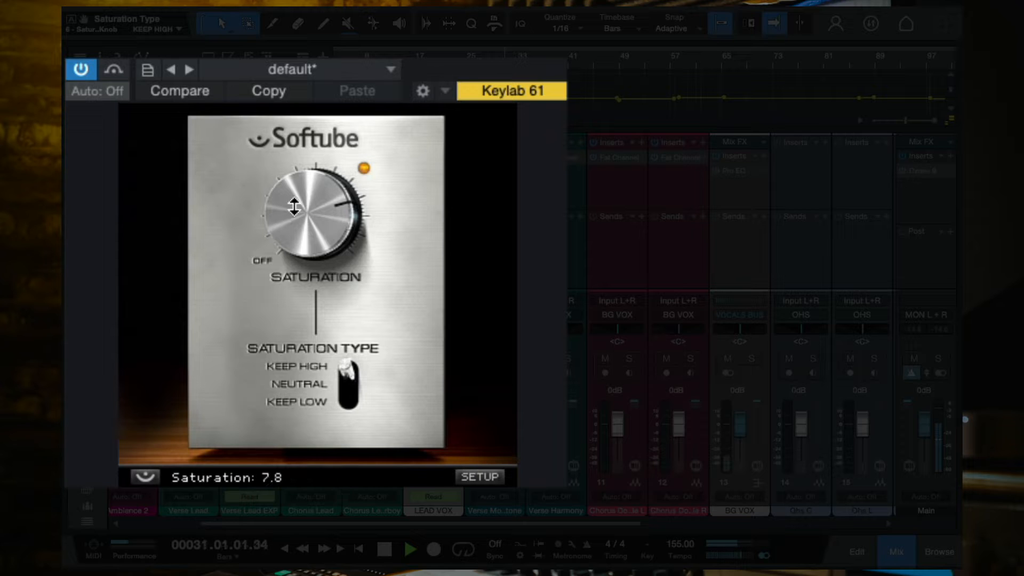
drag(309, 211, 311, 141)
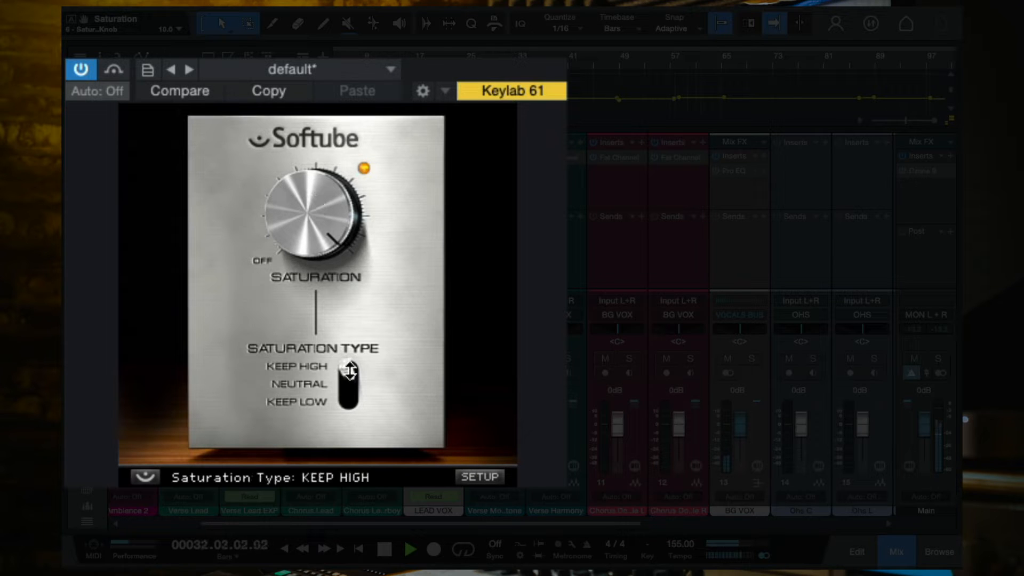
drag(350, 370, 363, 467)
key(space)
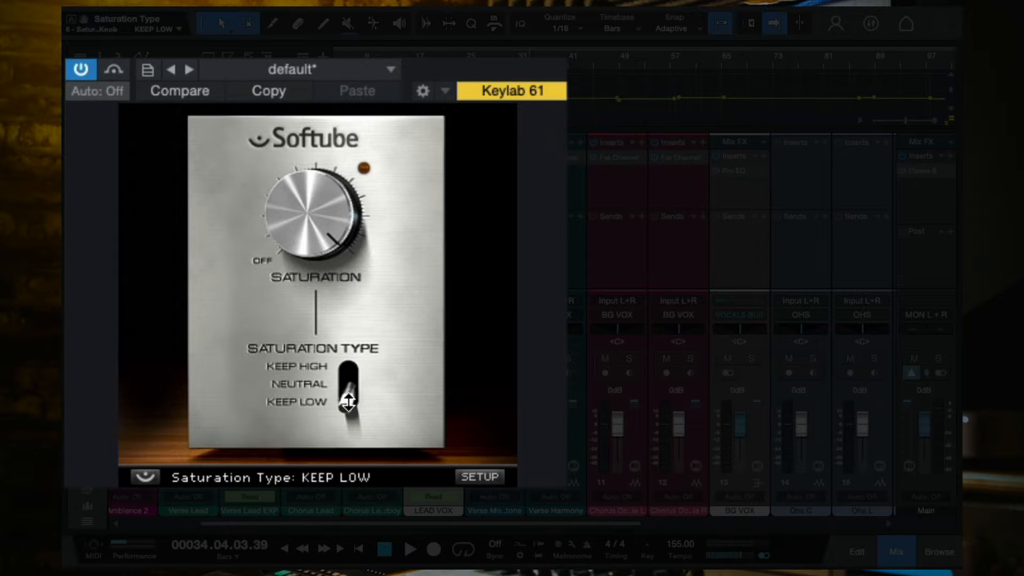
drag(348, 401, 348, 270)
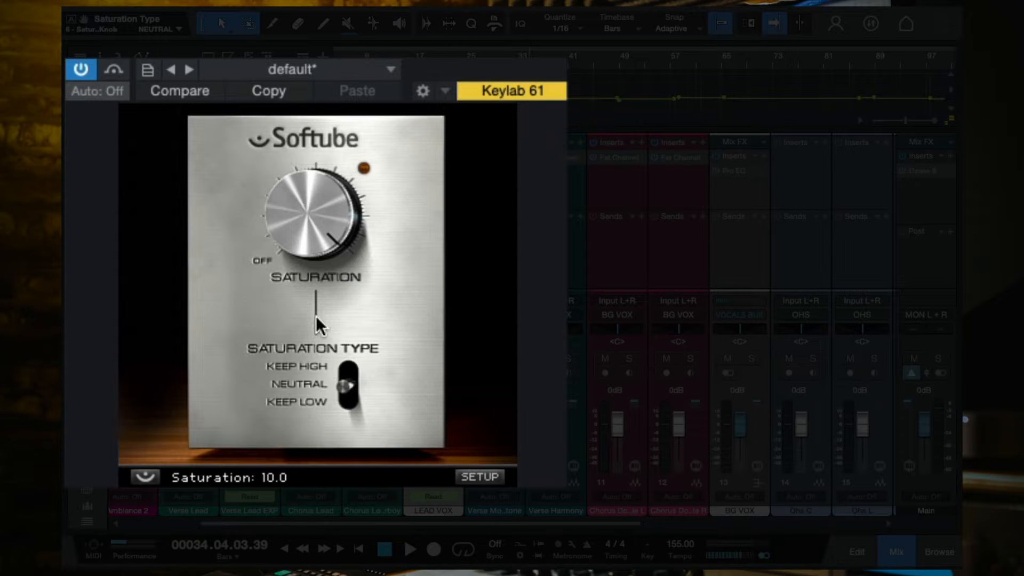
key(space)
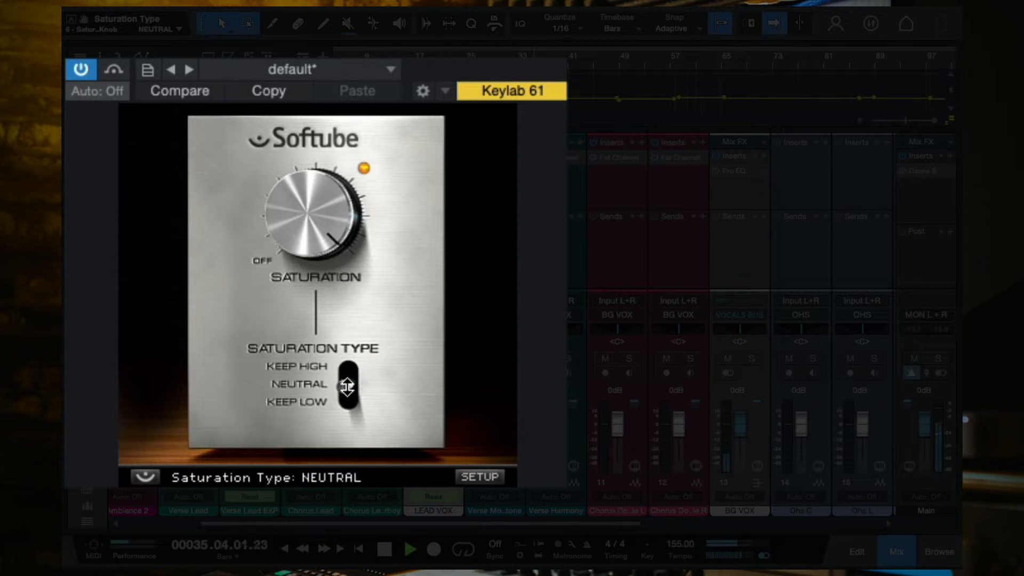
Set the saturation type to Keep High and the saturation amount to 7.3 while listening, and close the plug-in
drag(347, 387, 347, 203)
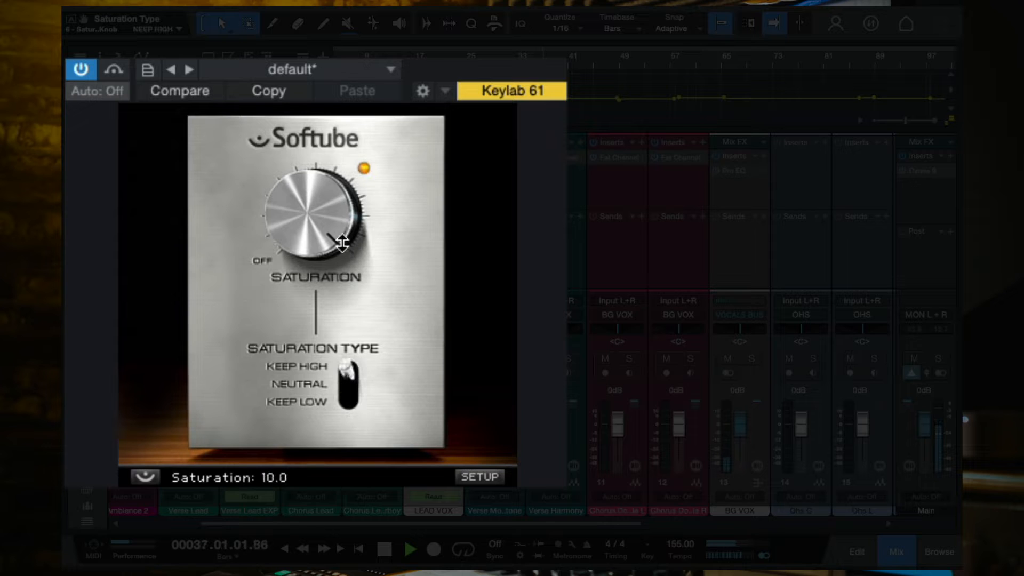
drag(339, 237, 334, 316)
key(space)
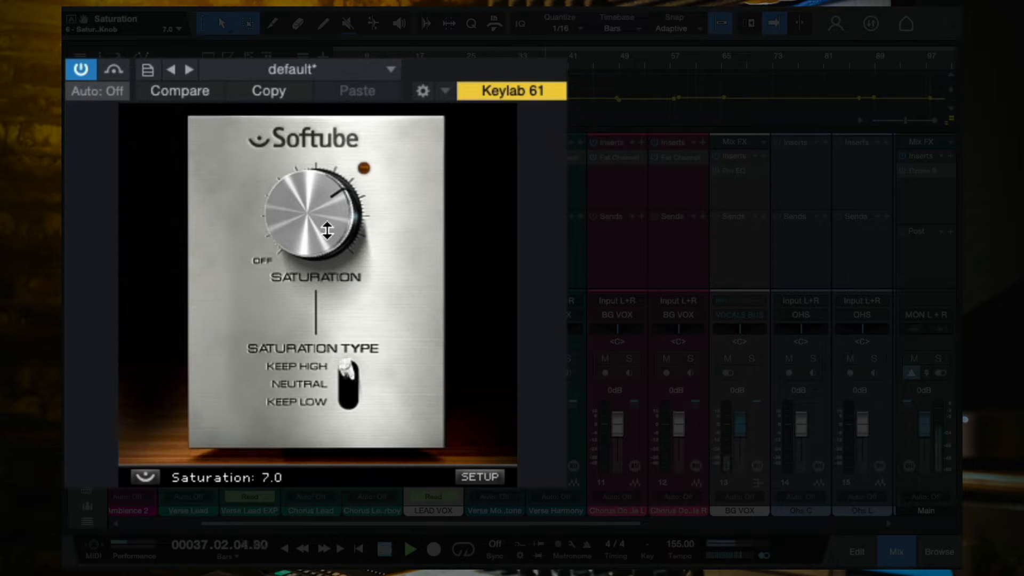
key(space)
drag(350, 225, 350, 215)
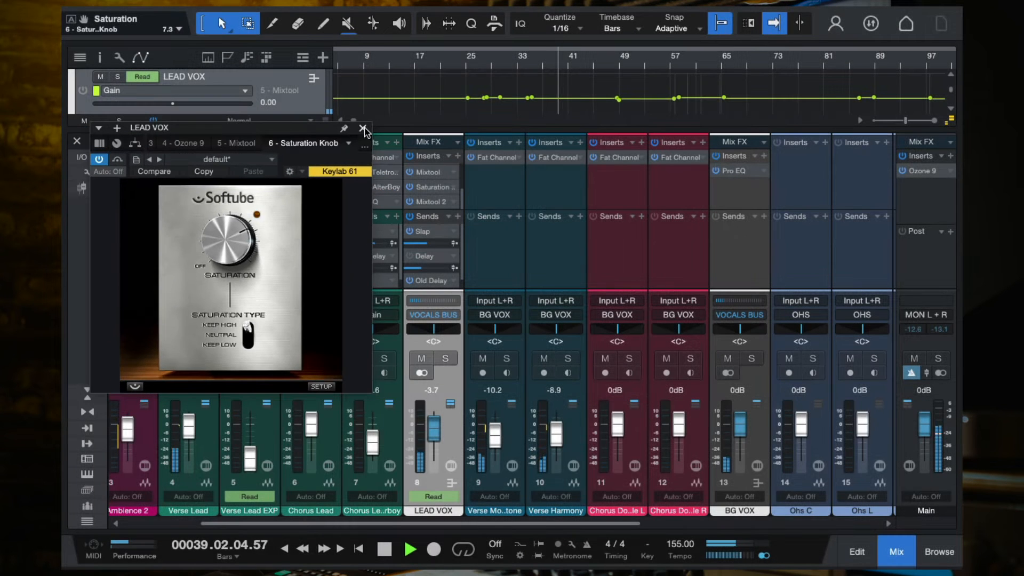
click(363, 129)
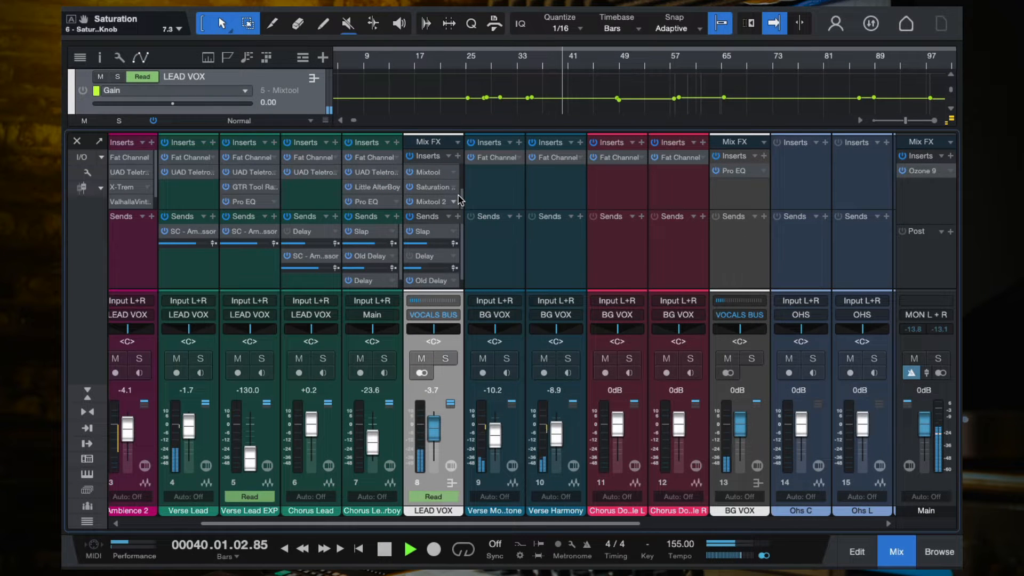
Compare the lead vocal with the Saturation Knob and second Mixtool bypassed and re-enabled, and check the Saturation Knob's settings during playback
click(409, 187)
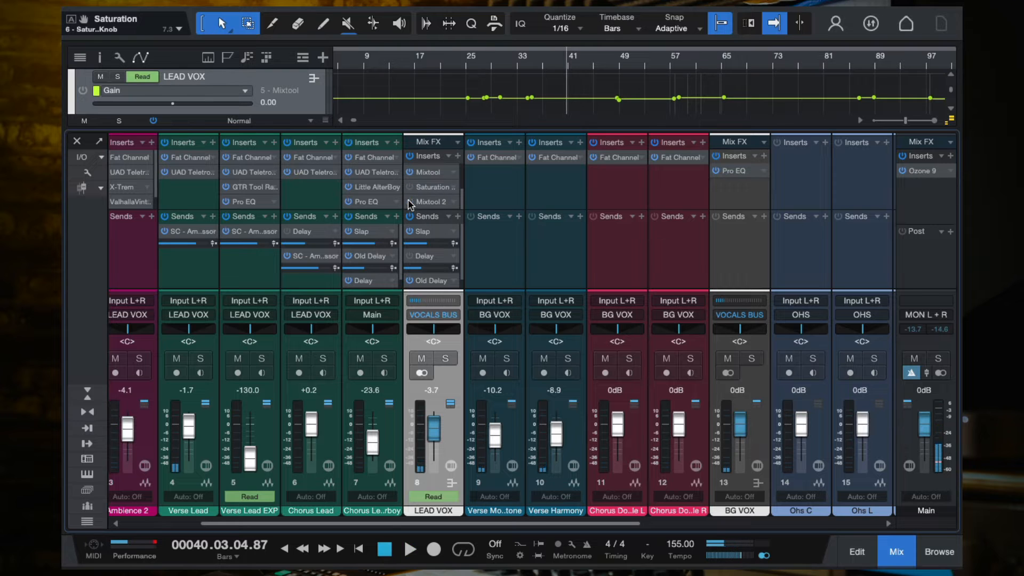
key(space)
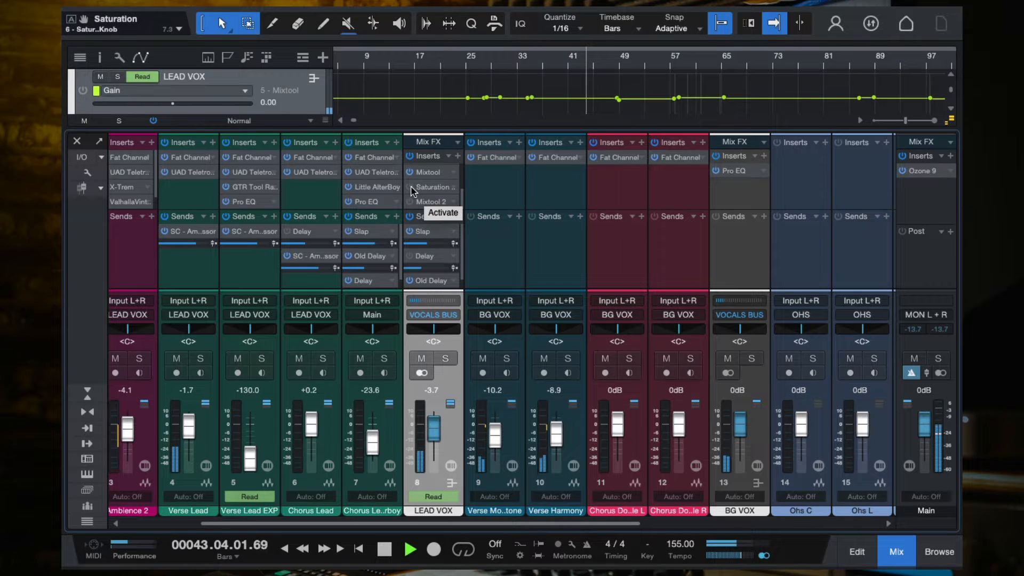
key(space)
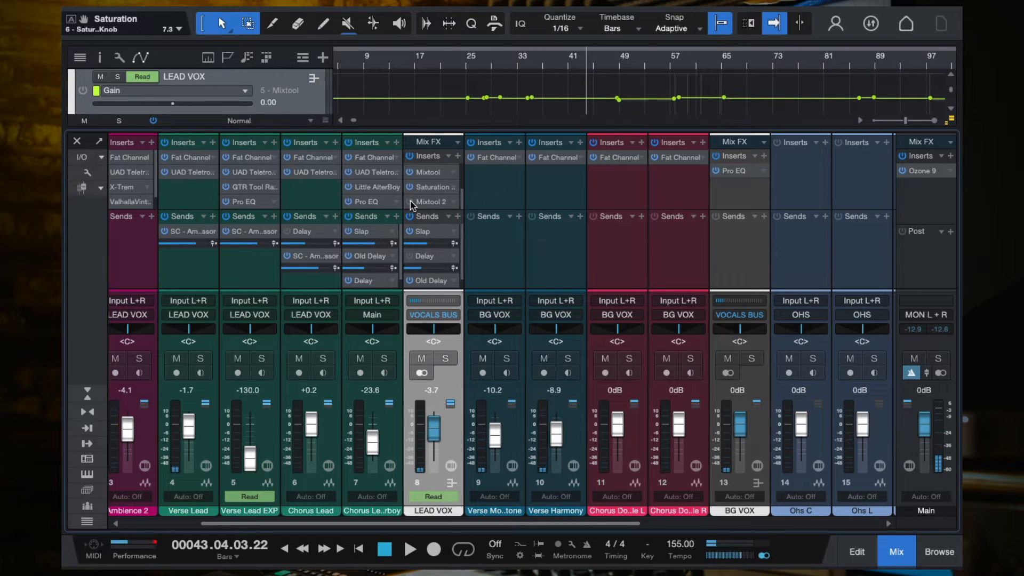
key(space)
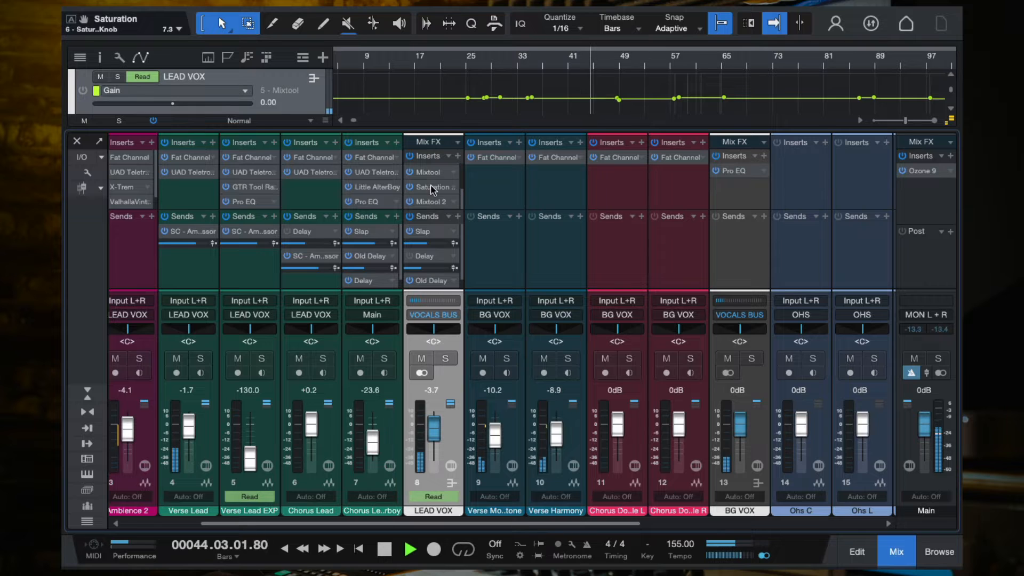
click(432, 187)
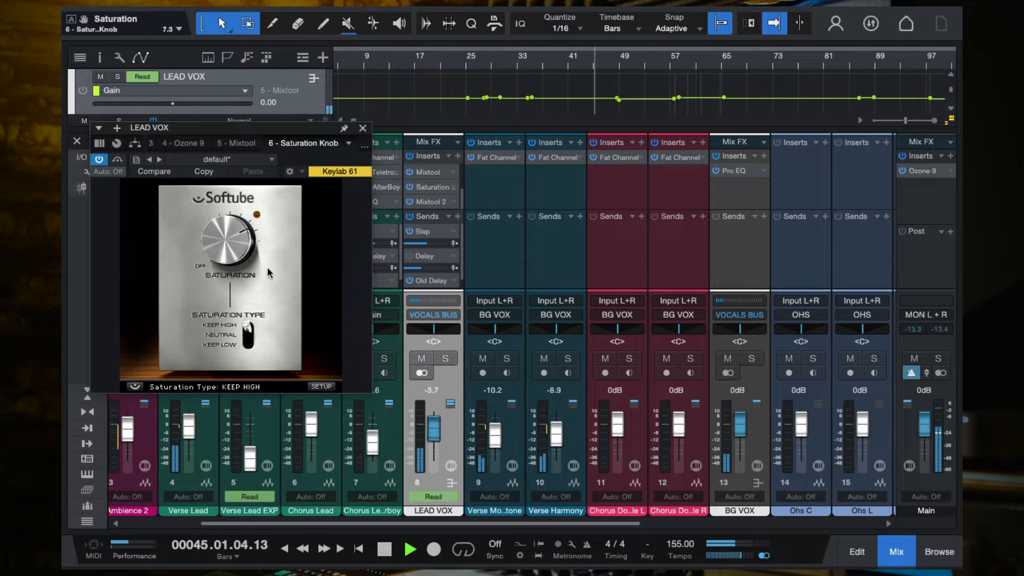
click(363, 128)
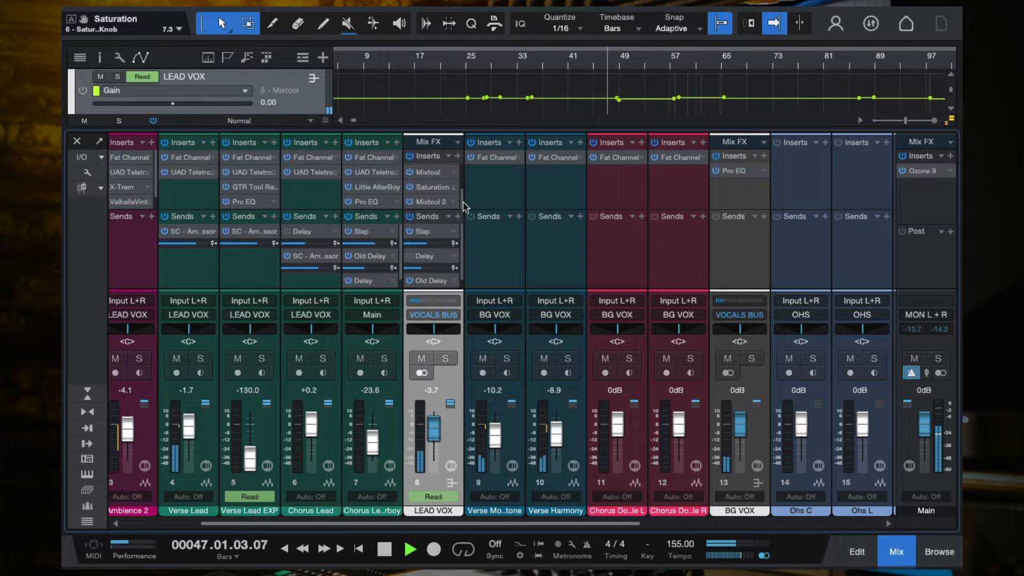
key(space)
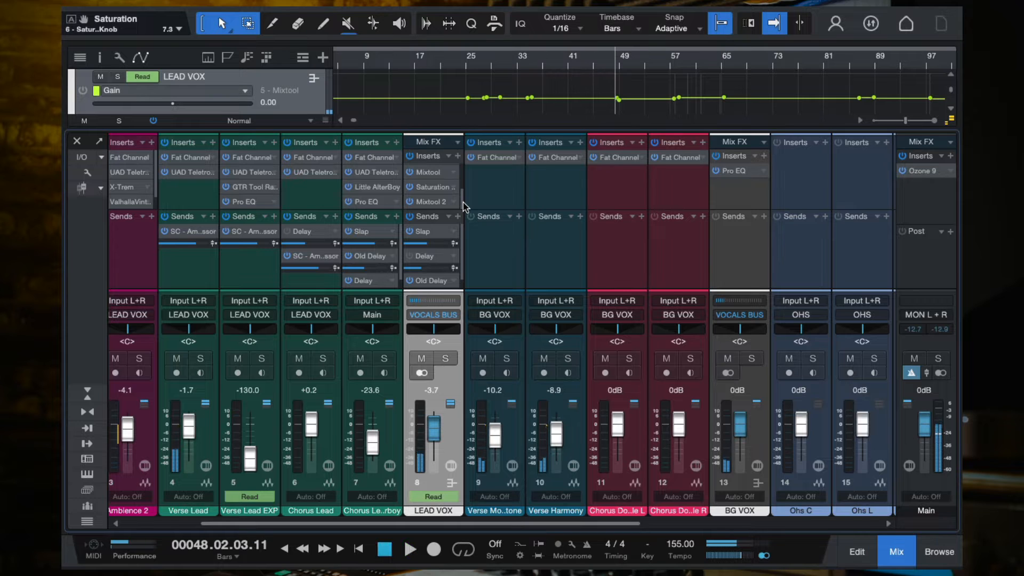
Save the song and review the Saturation Knob's settings on the LEAD VOX bus
key(ctrl+s)
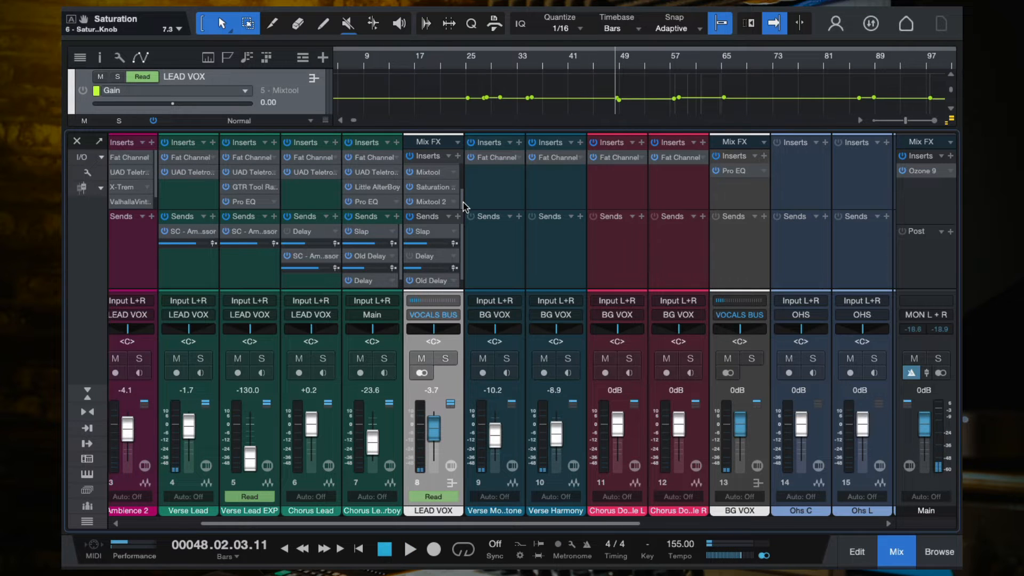
scroll(544, 107, down, 3)
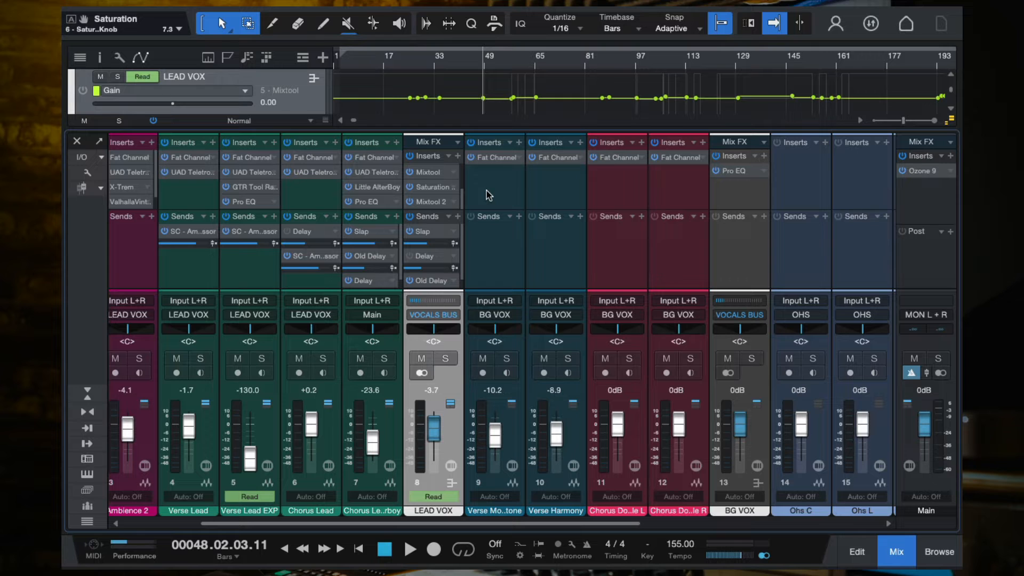
click(428, 187)
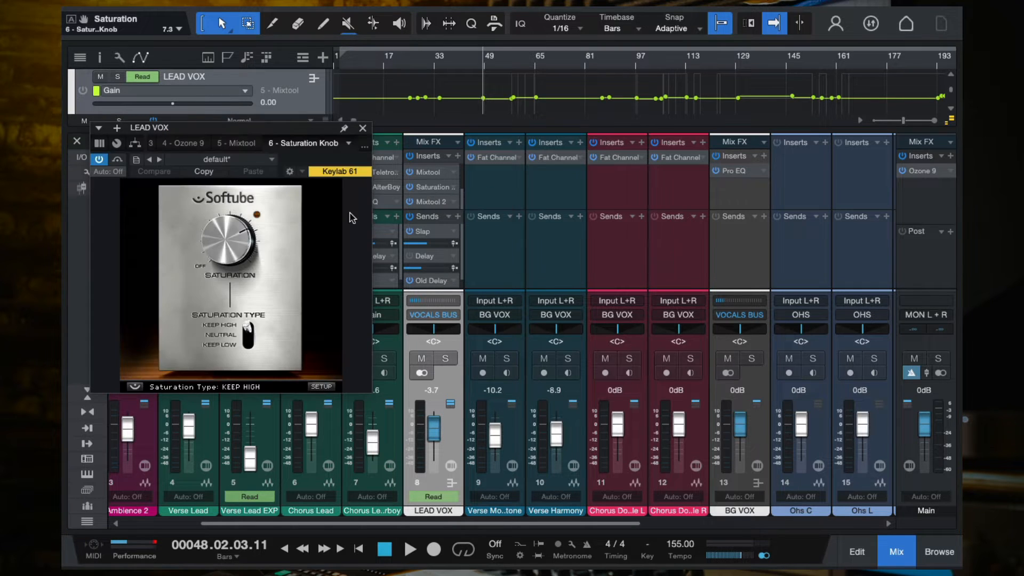
click(363, 128)
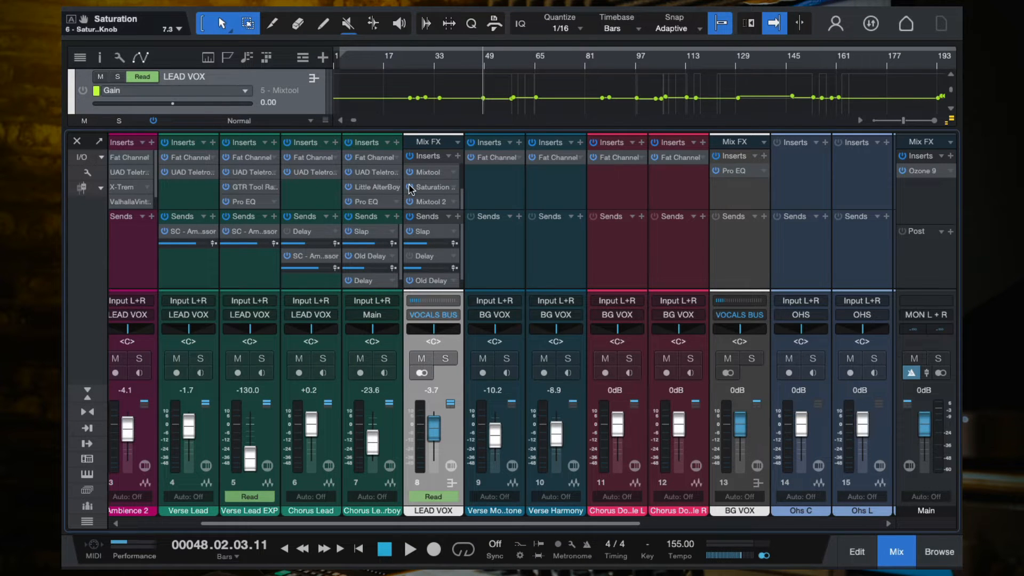
Bypass the Saturation Knob and second Mixtool on LEAD VOX, and insert the UAD Neve Preamp after them
click(411, 202)
click(458, 156)
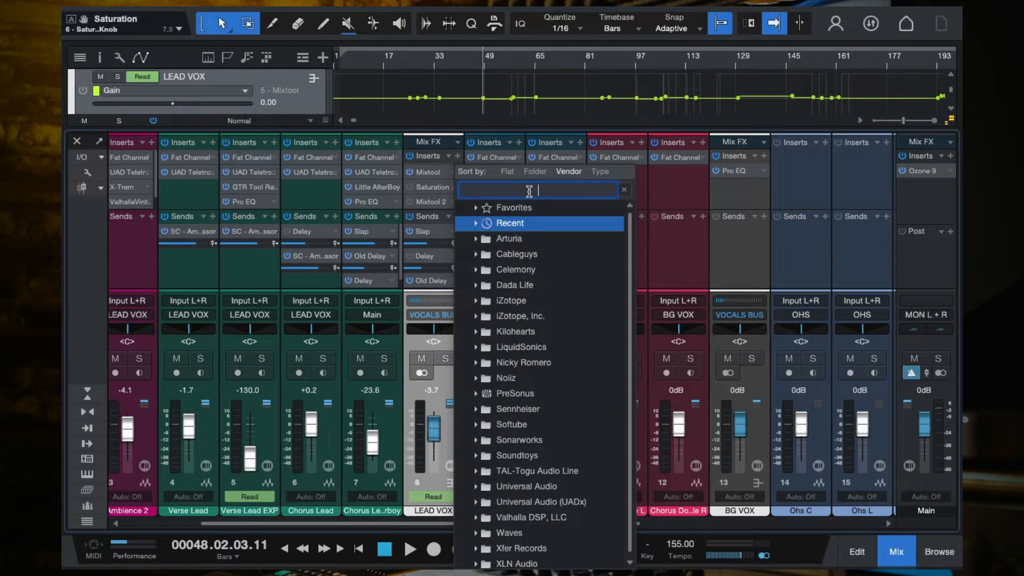
text(neve)
click(513, 239)
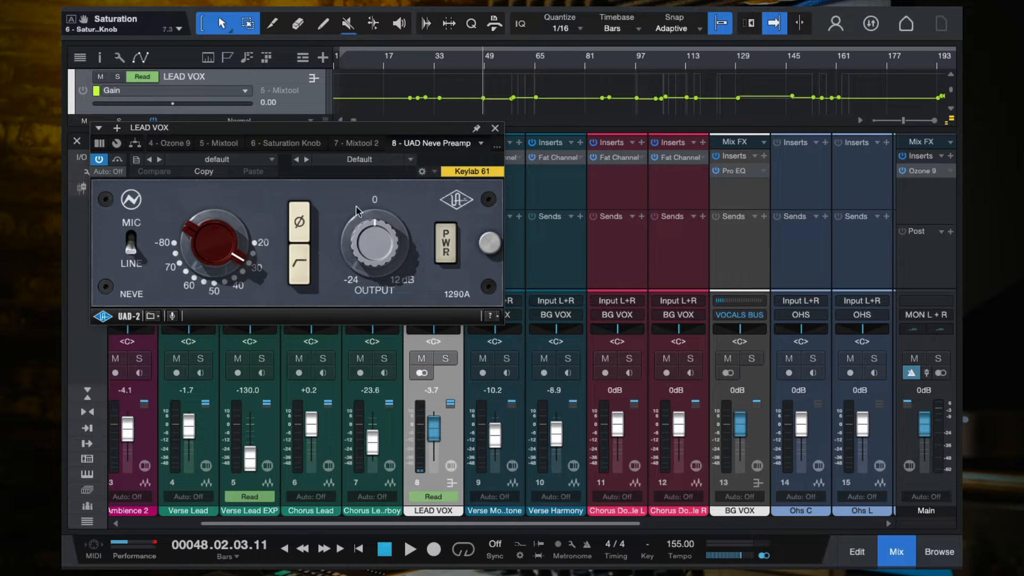
Replay the verse while driving the Neve Preamp's gain to -70 dB with its output lowered, and switch its input to Mic
click(410, 66)
key(space)
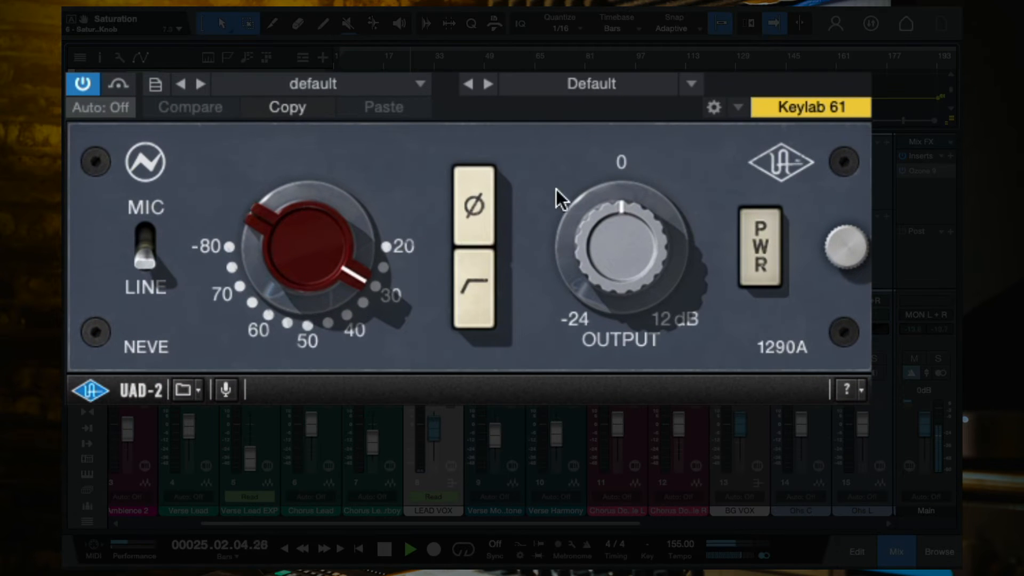
drag(407, 267, 552, 358)
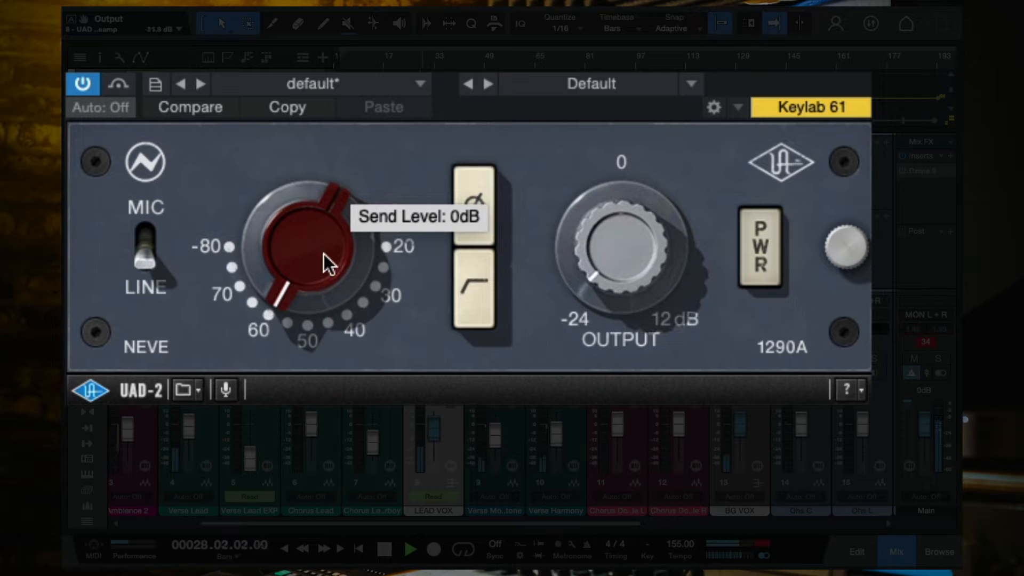
drag(327, 262, 290, 200)
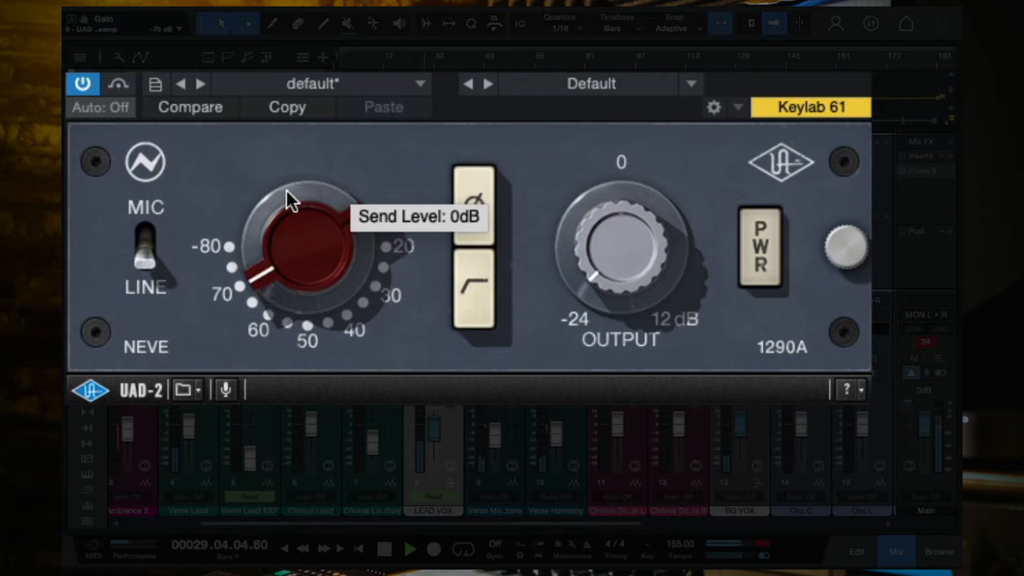
click(142, 256)
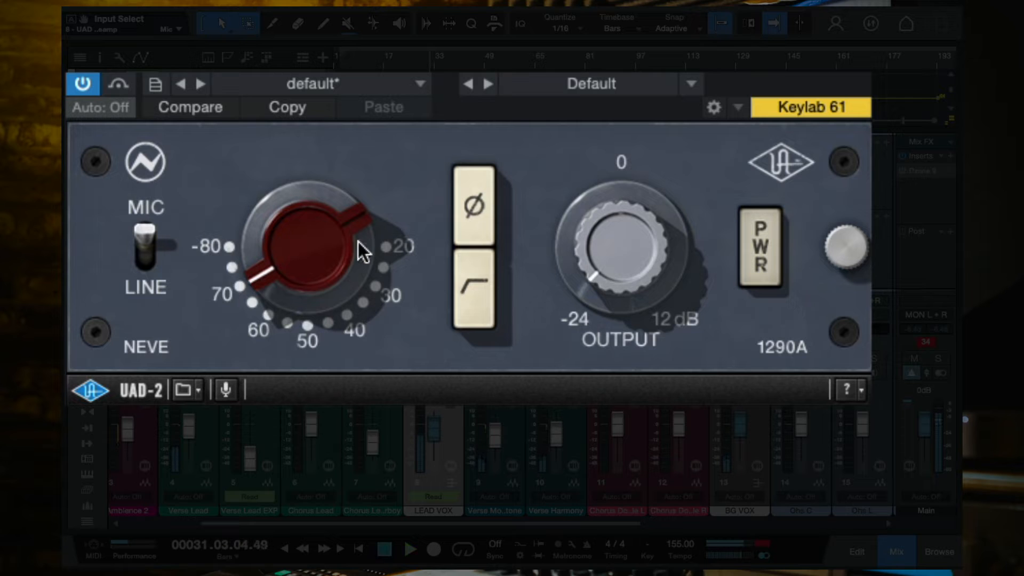
Set the Neve Preamp's gain to -50 dB and lower its output to around the -24 dB mark
drag(362, 251, 318, 343)
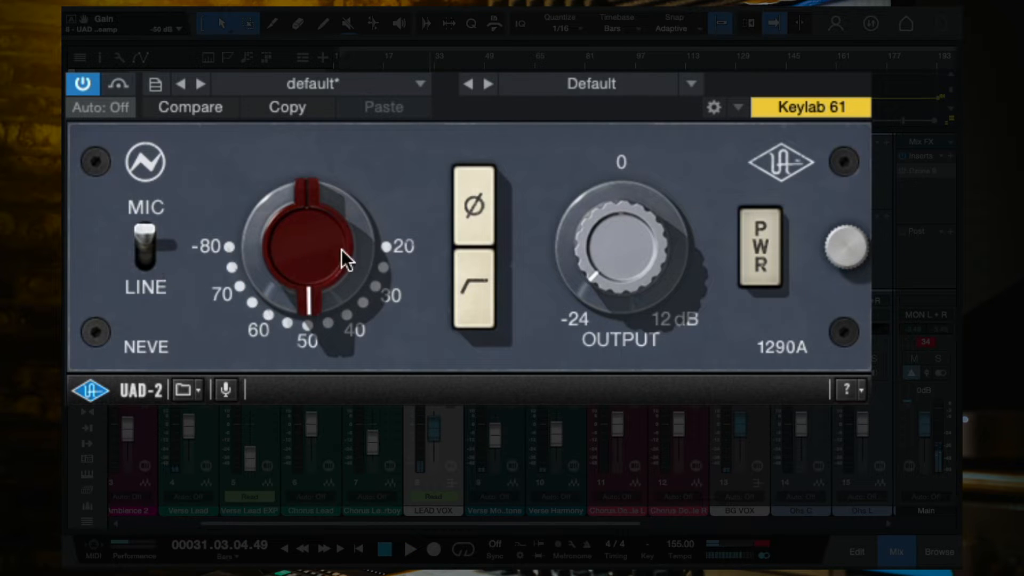
drag(623, 271, 610, 231)
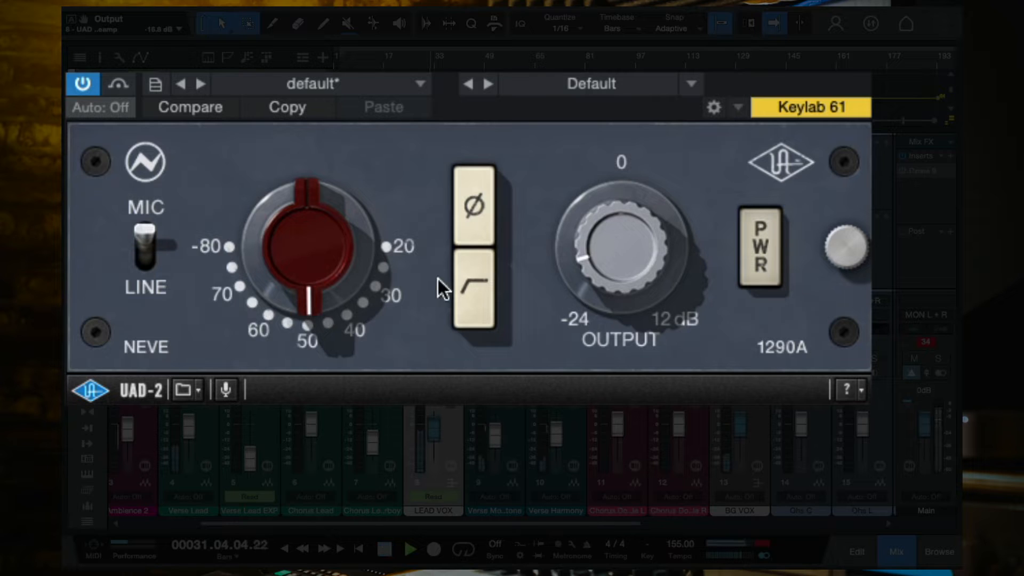
drag(607, 232, 607, 264)
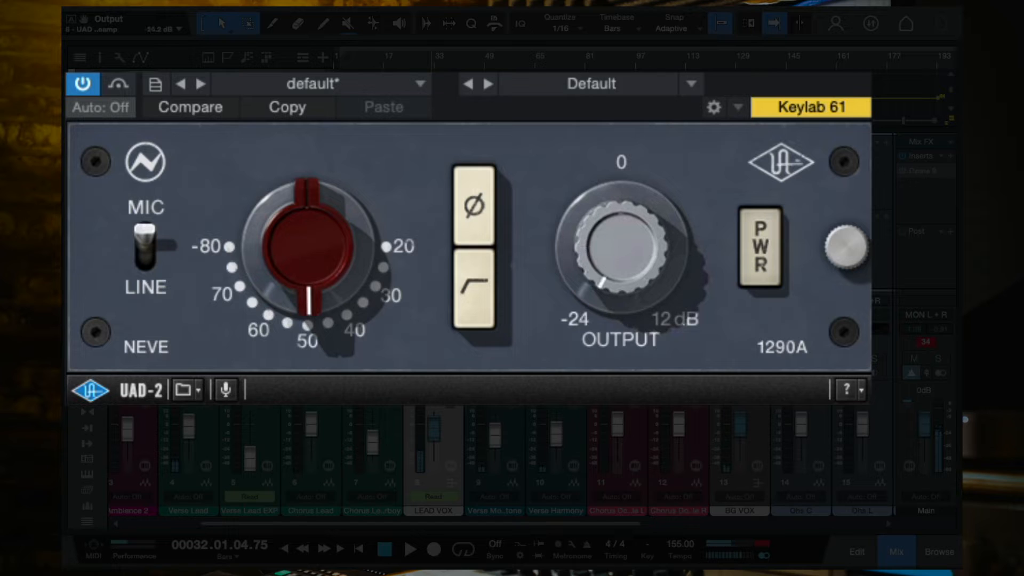
Audition the Neve Preamp's gain at -20, -40 and -35 dB with minimum output, and return the gain to -20 dB
drag(315, 276, 286, 385)
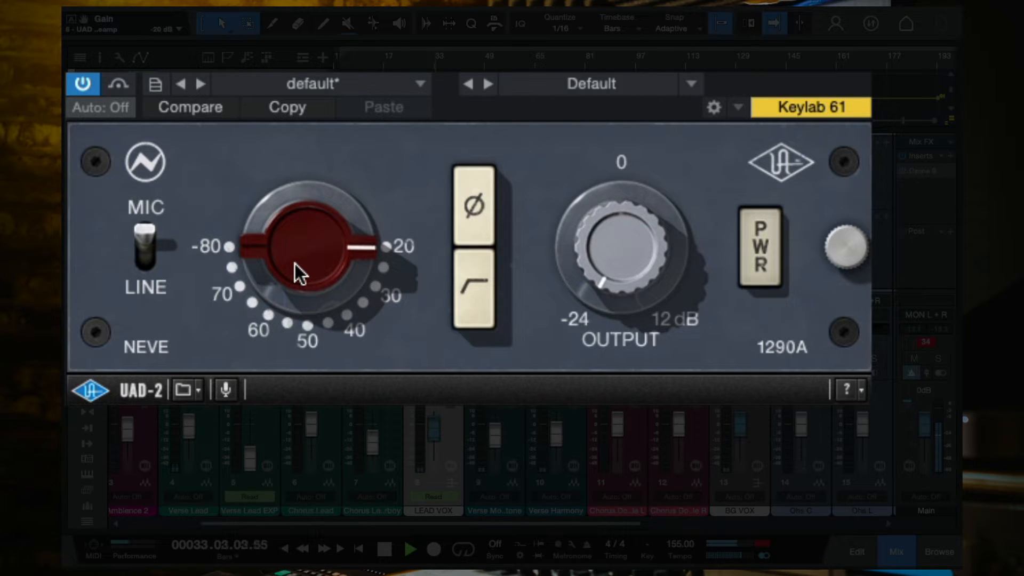
drag(295, 261, 298, 181)
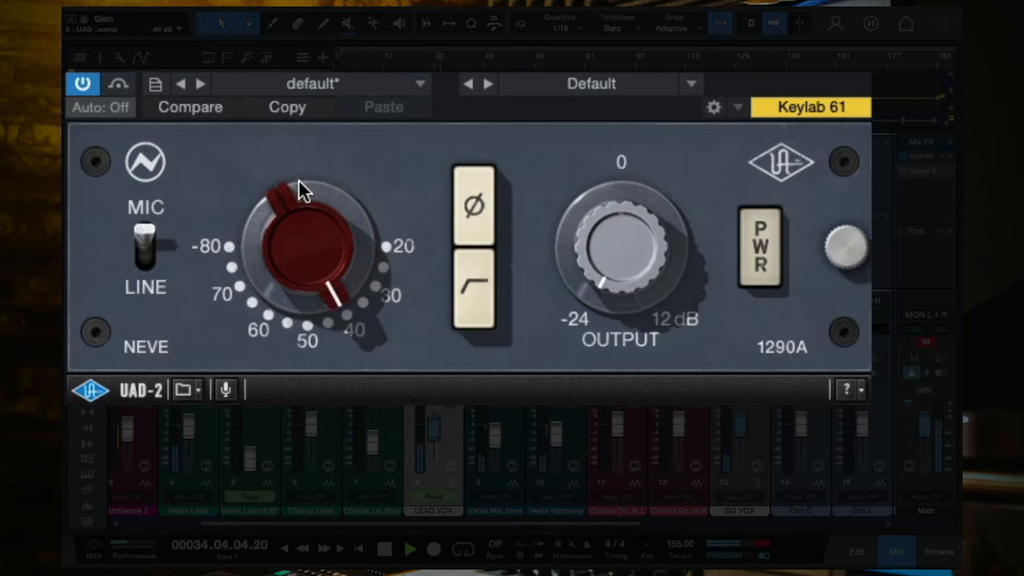
drag(625, 254, 642, 338)
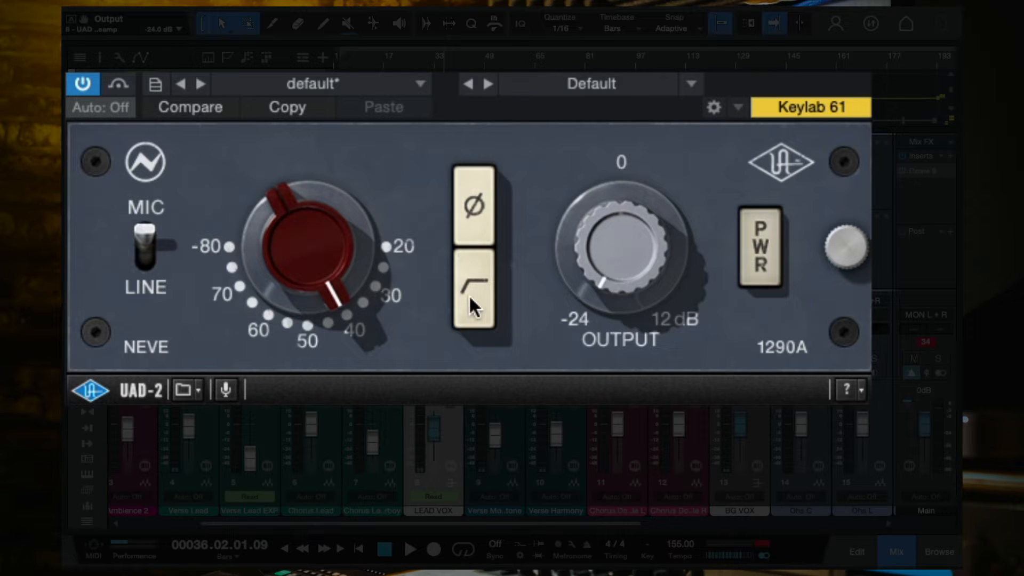
drag(330, 250, 331, 272)
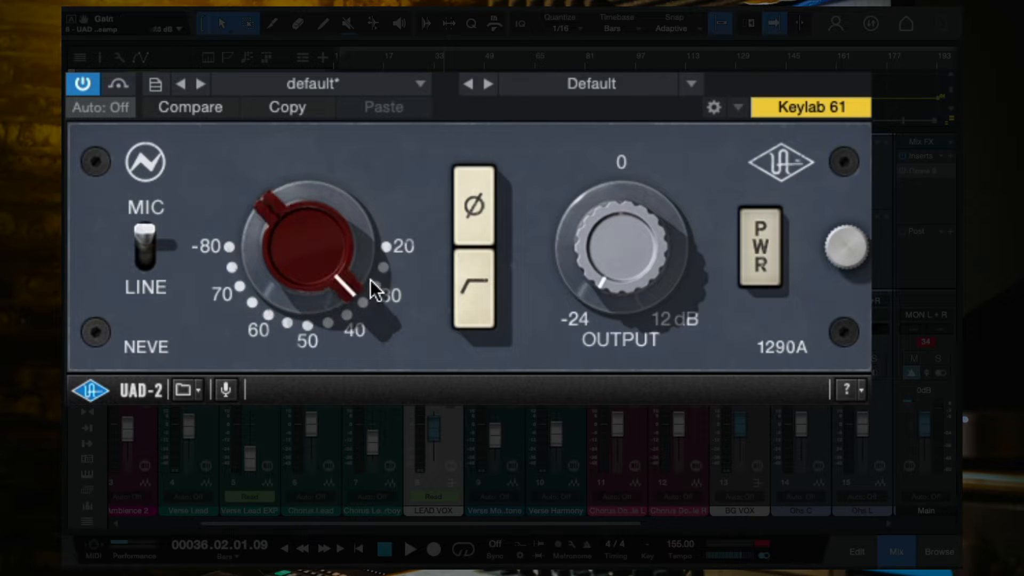
key(space)
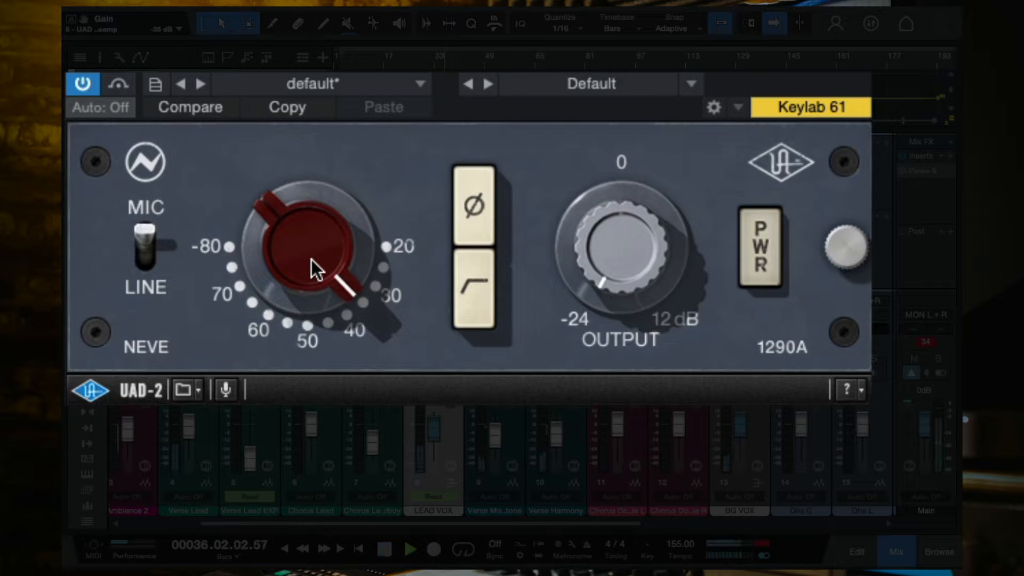
drag(299, 238, 340, 320)
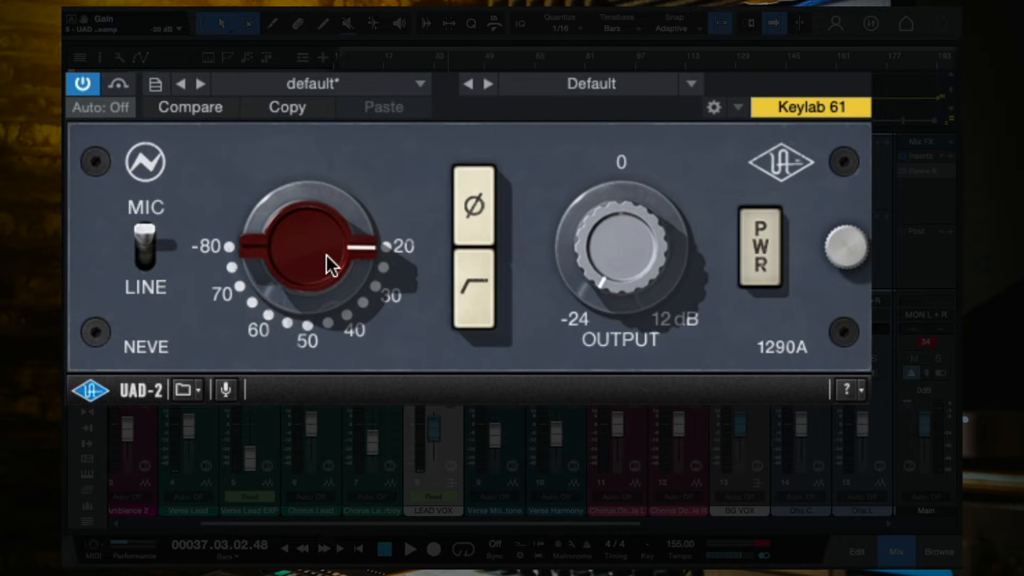
Play the verse while switching the Neve Preamp's input to Line and setting its gain to -80 dB
key(space)
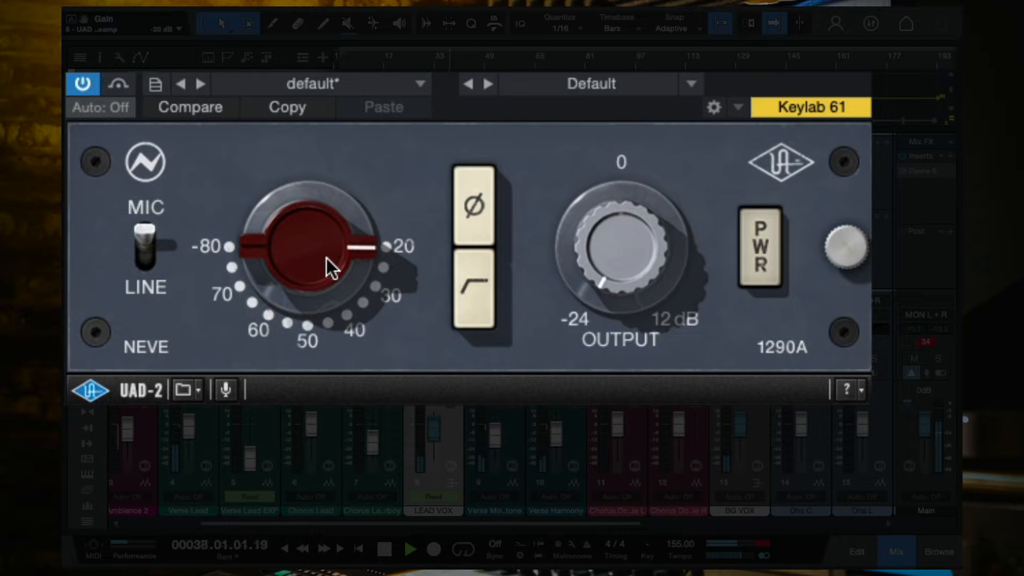
drag(326, 258, 327, 180)
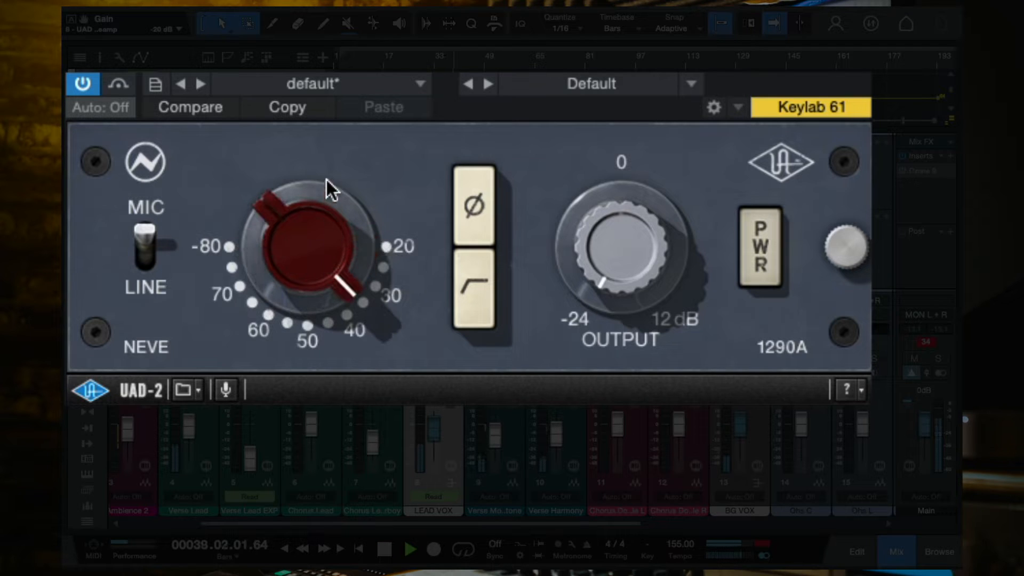
click(139, 243)
drag(303, 269, 295, 91)
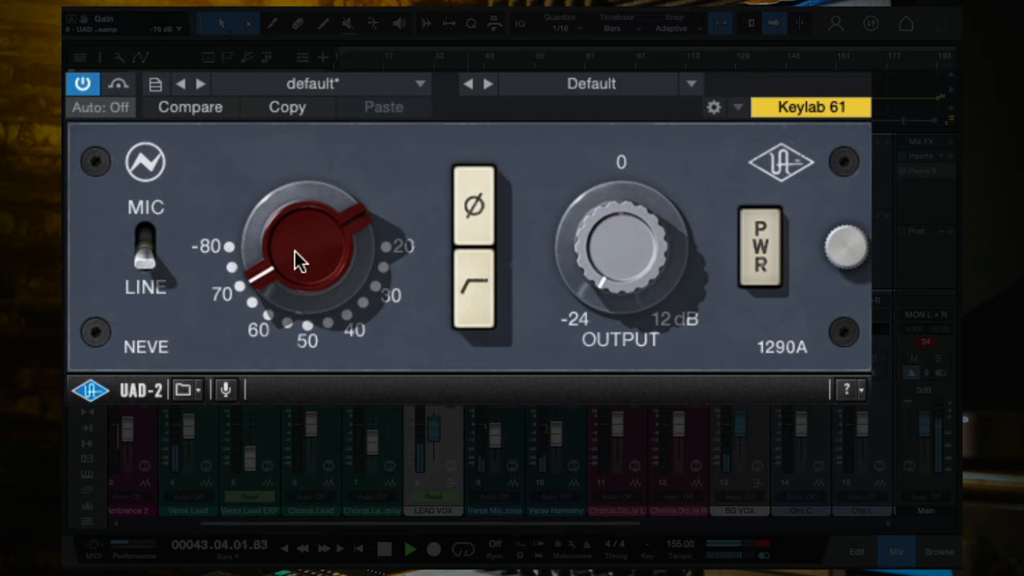
drag(295, 250, 286, 195)
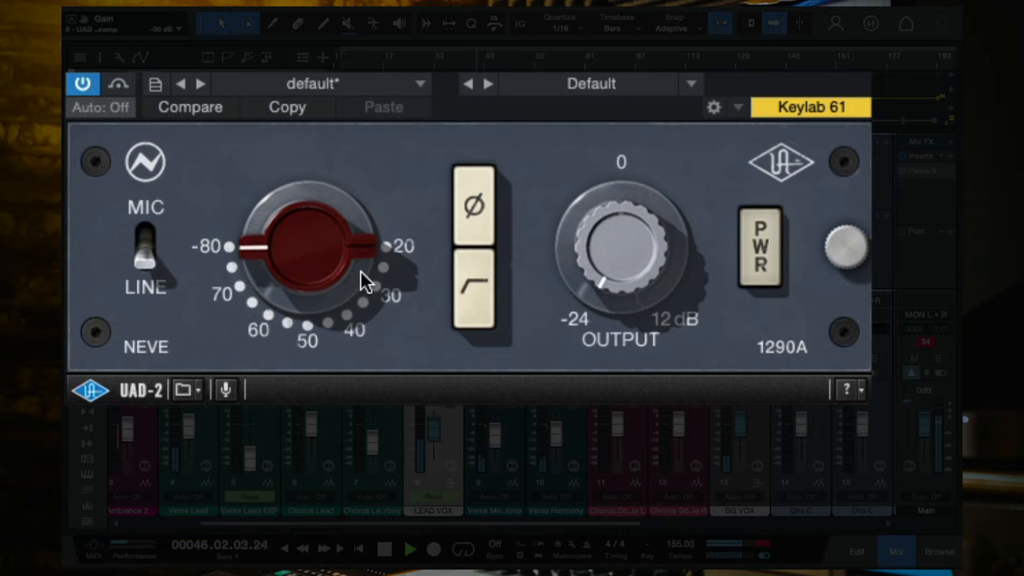
key(space)
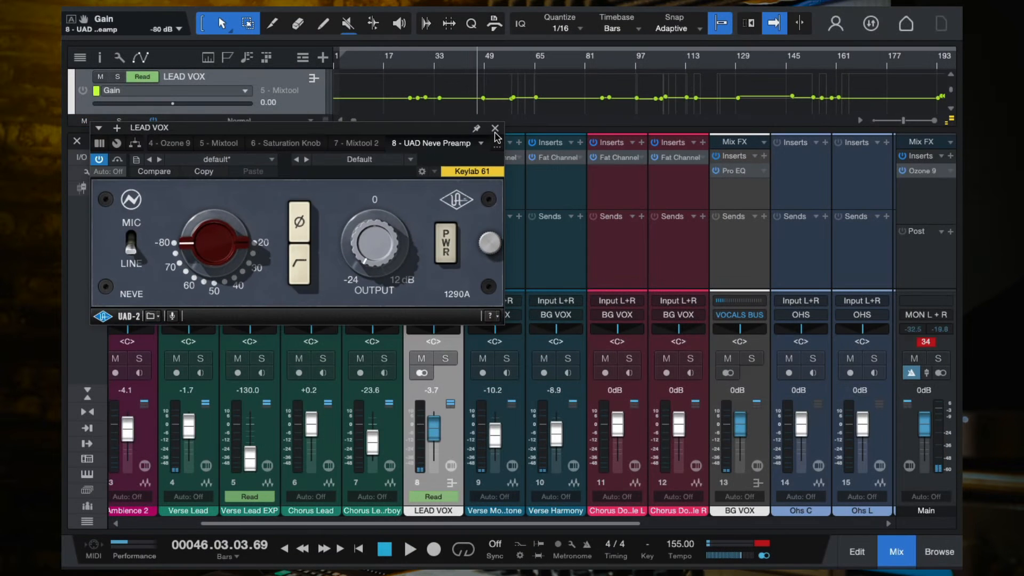
click(493, 133)
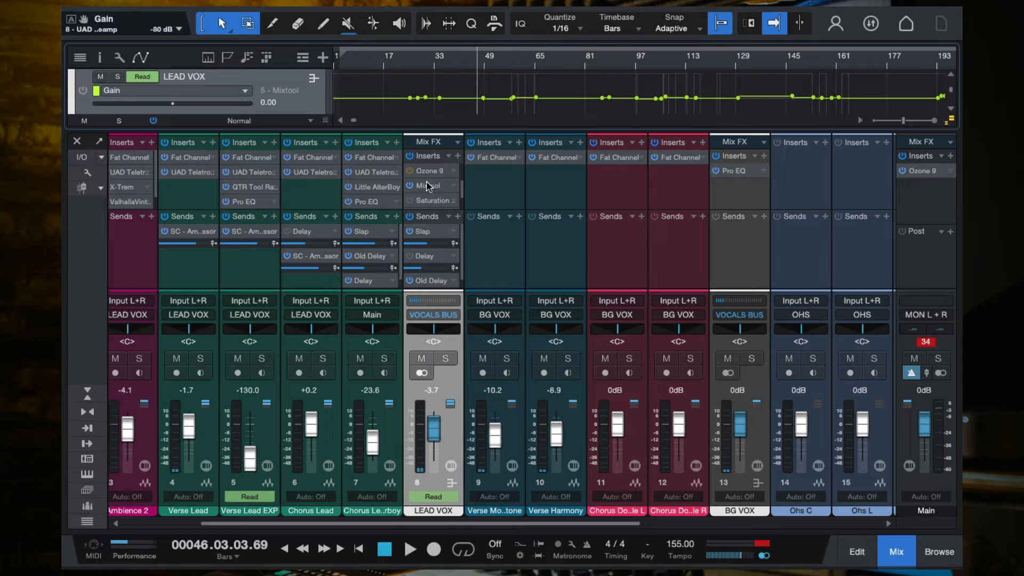
Move the UAD Neve Preamp ahead of Mixtool 2 on LEAD VOX, enable Mixtool 2, and play from bar 19
drag(459, 195, 427, 204)
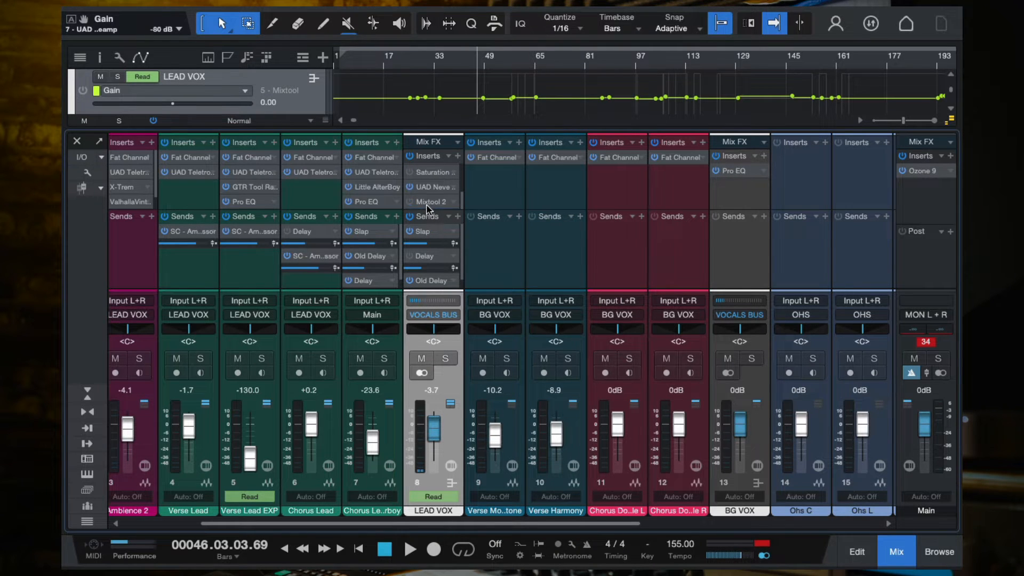
click(390, 67)
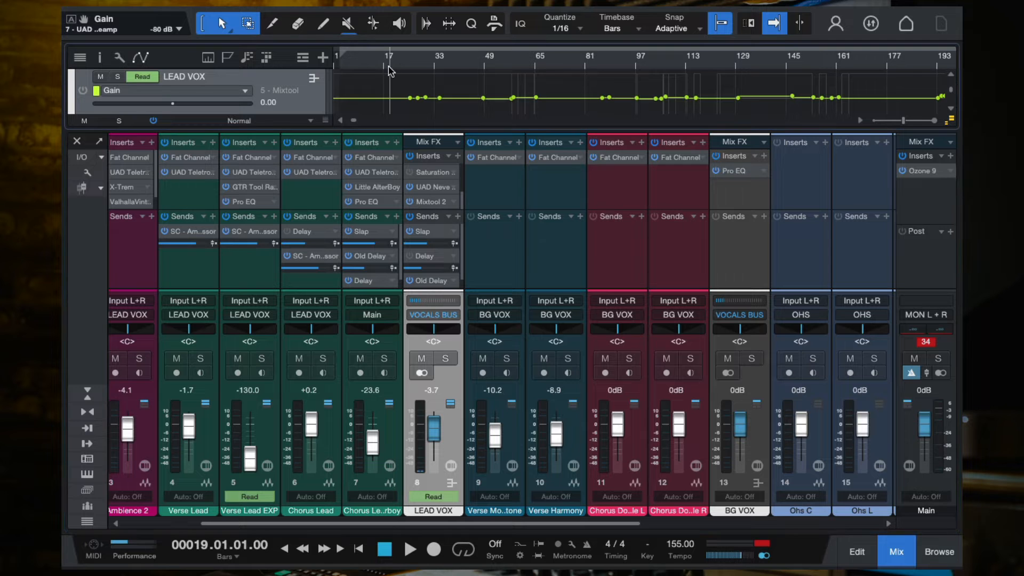
key(space)
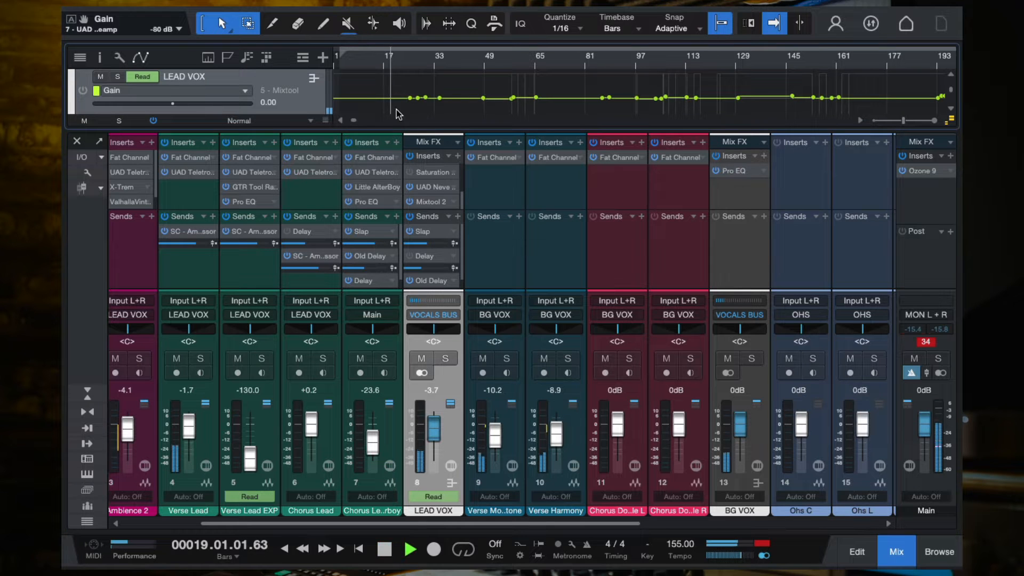
Set the Neve Preamp's gain to -65 dB on LEAD VOX
click(426, 187)
drag(210, 248, 210, 274)
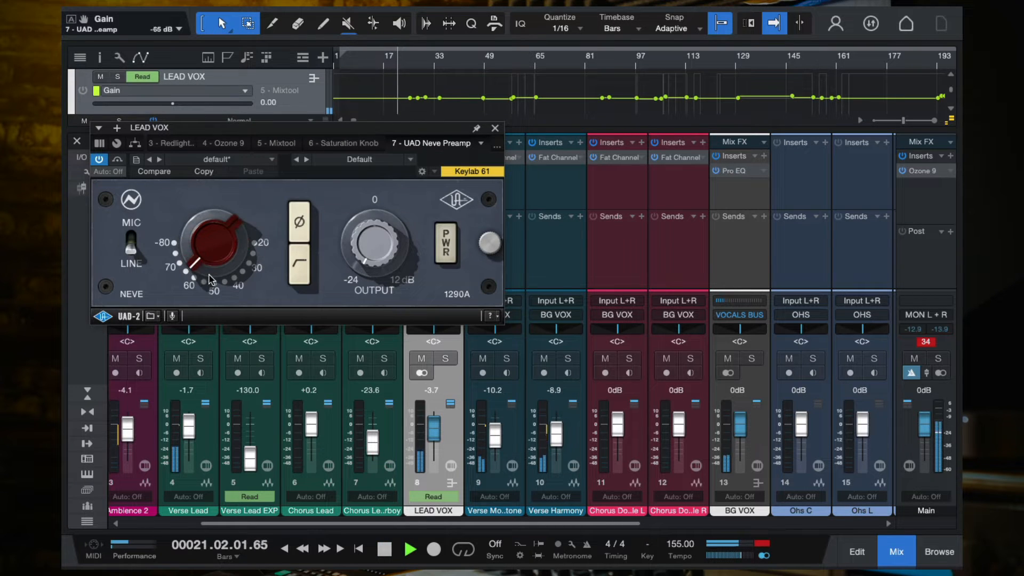
click(495, 128)
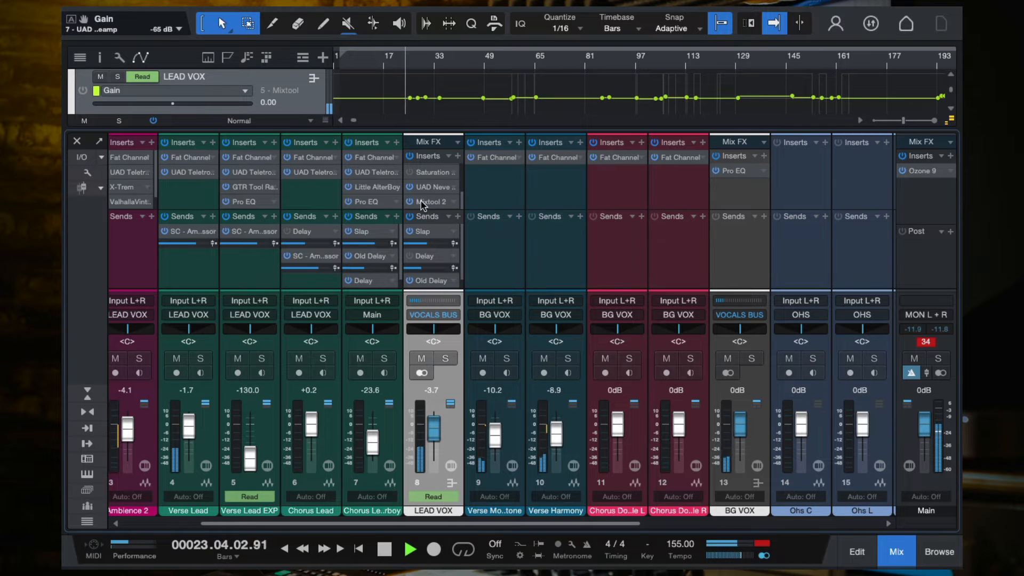
Set Mixtool 2's gain to -5.52 dB to compensate for the preamp, and stop playback
click(421, 202)
drag(131, 230, 133, 213)
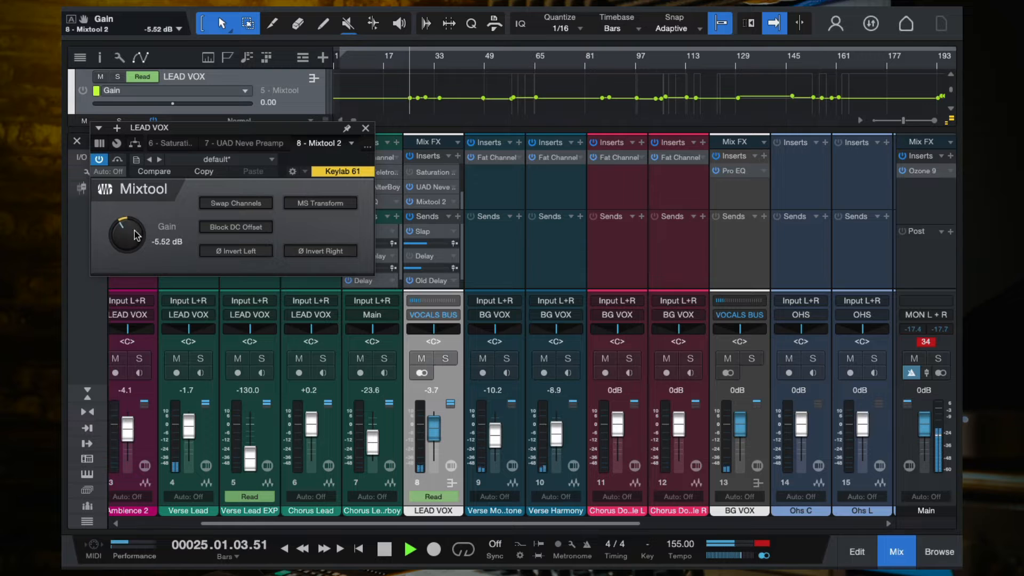
click(366, 130)
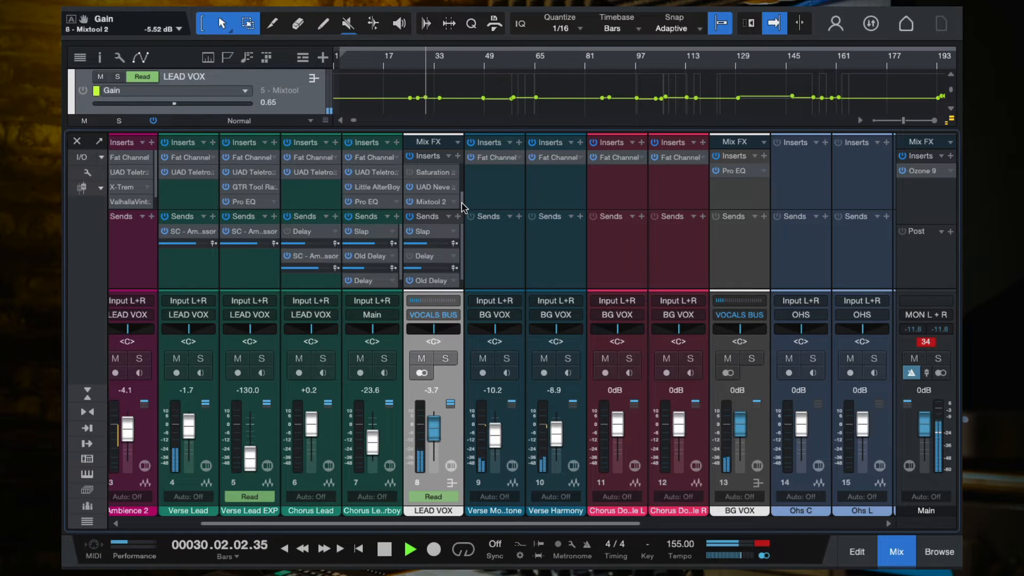
key(space)
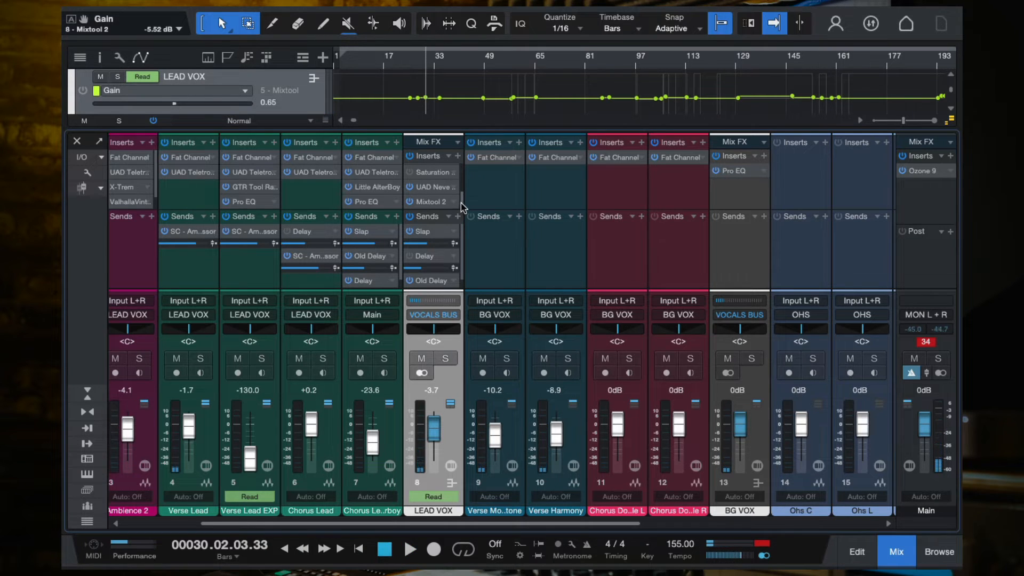
Review the insert chain on LEAD VOX and the Neve Preamp's settings
scroll(439, 192, up, 1)
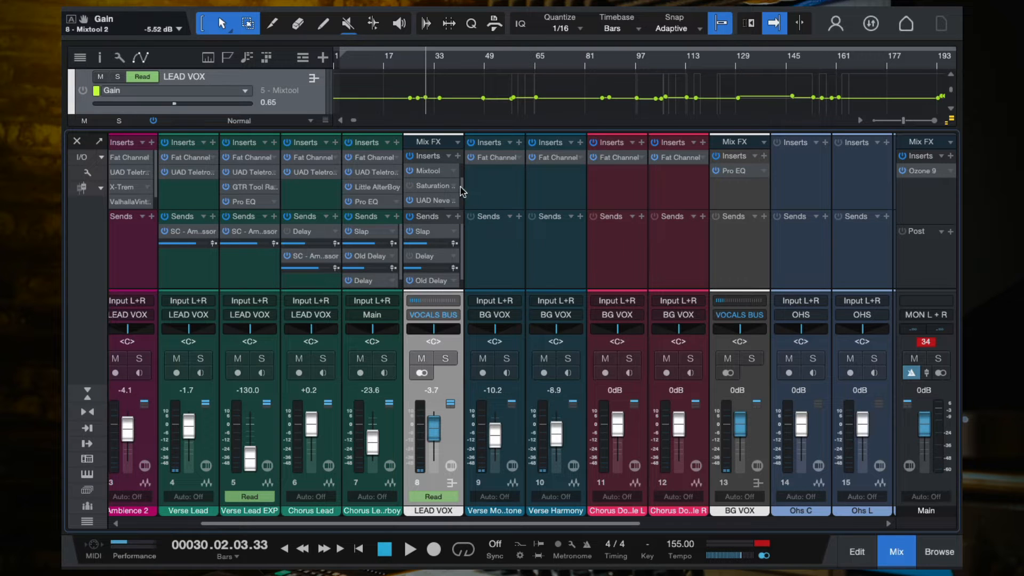
click(425, 202)
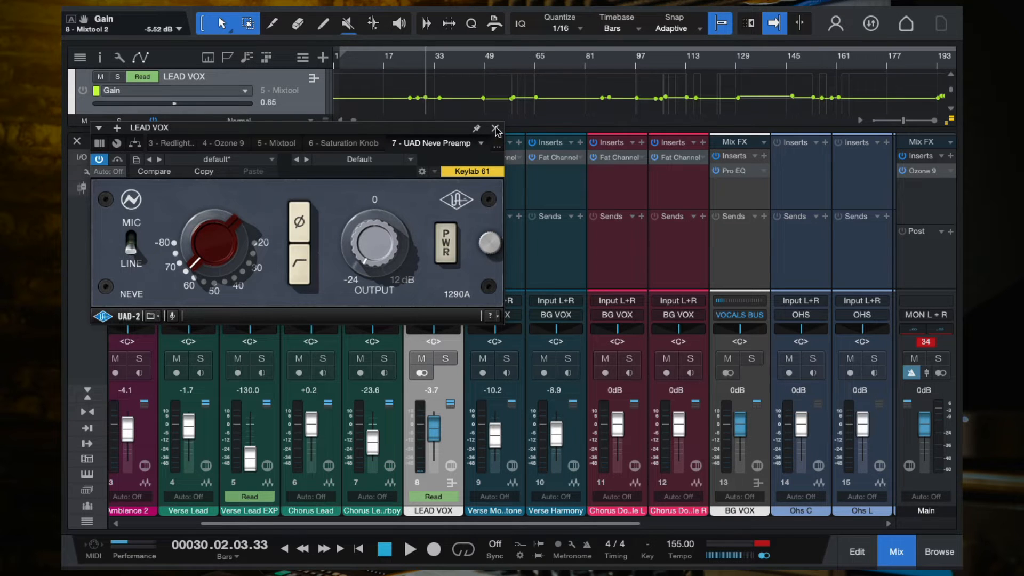
click(495, 129)
mouse_move(461, 182)
mouse_down()
mouse_move(461, 199)
mouse_move(461, 187)
mouse_up()
scroll(462, 194, up, 1)
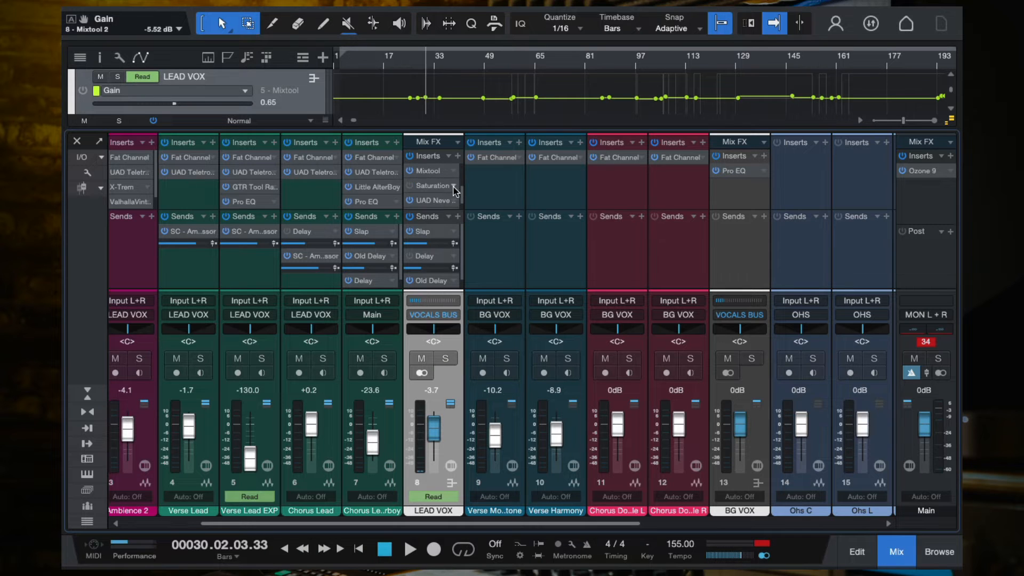
scroll(462, 197, down, 1)
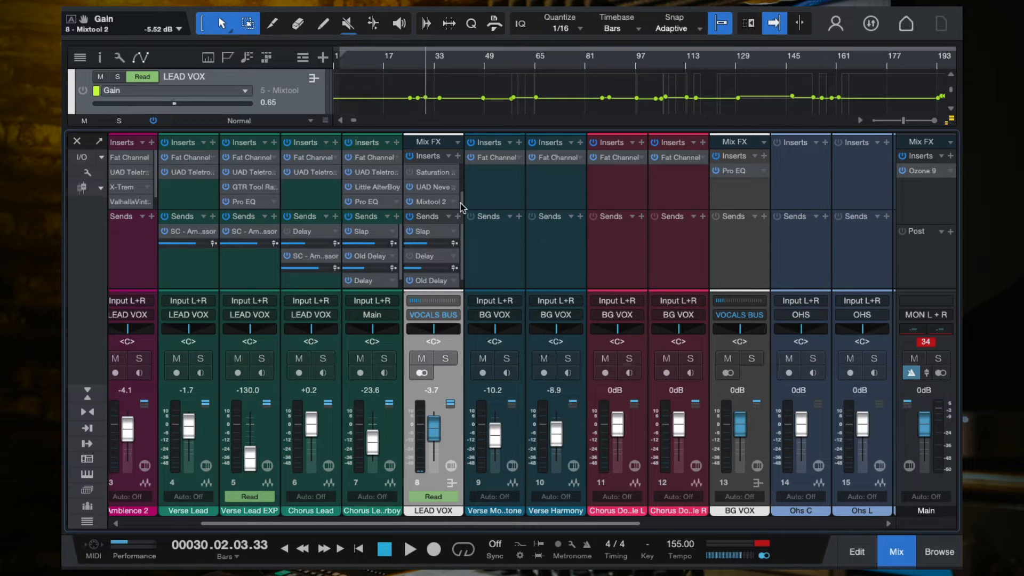
Bypass the Neve Preamp and Mixtool 2 on LEAD VOX, and place the playhead at bar 115 in the chorus
click(410, 203)
key(w)
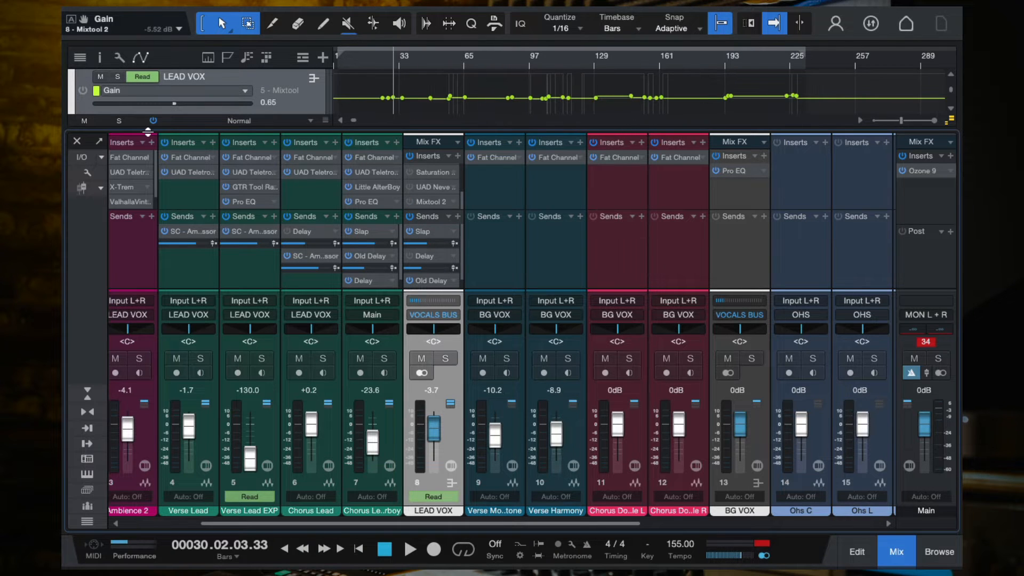
click(77, 141)
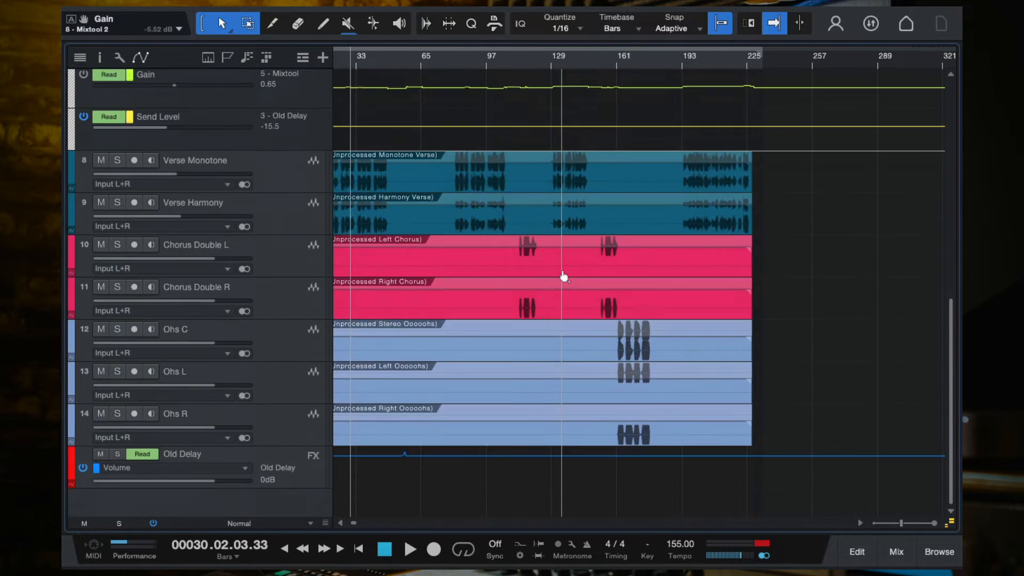
key(e)
key(e)
scroll(528, 259, up, 2)
key(e)
key(e)
key(e)
scroll(528, 258, up, 3)
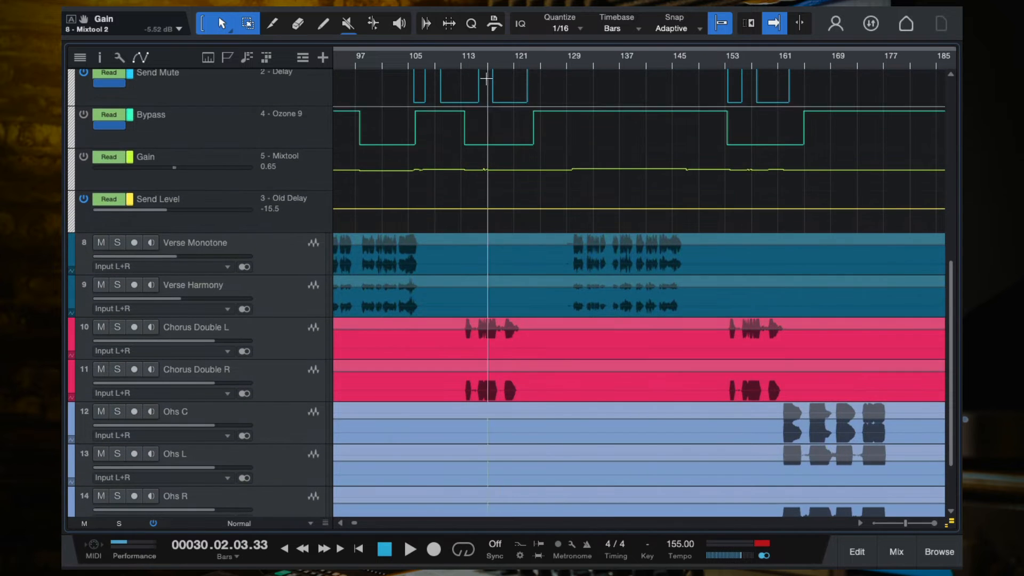
click(474, 63)
scroll(519, 314, up, 4)
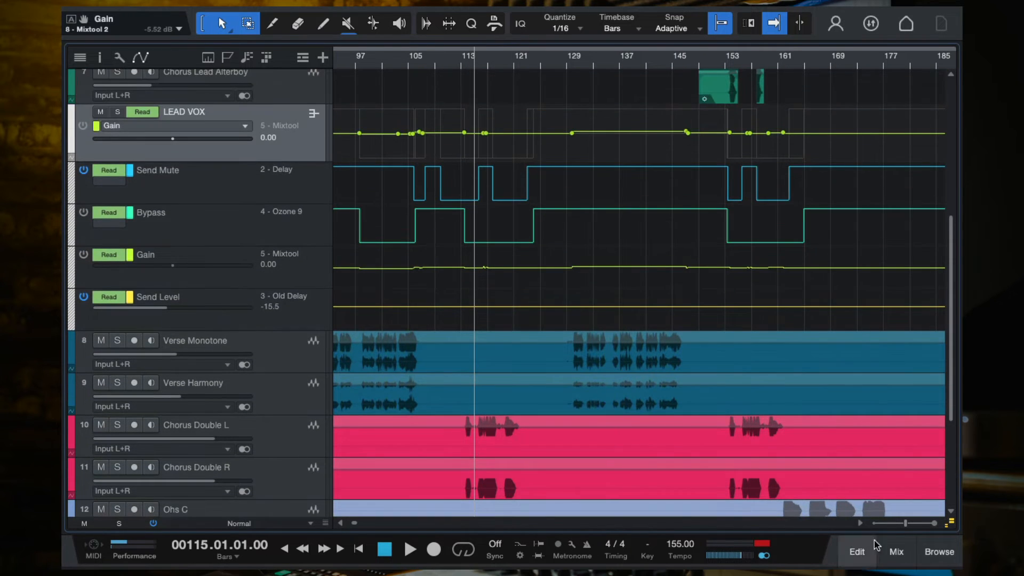
Re-enable the Neve Preamp and Mixtool 2 on LEAD VOX, and set Mixtool 2's gain to -6.72 dB during chorus playback
click(891, 551)
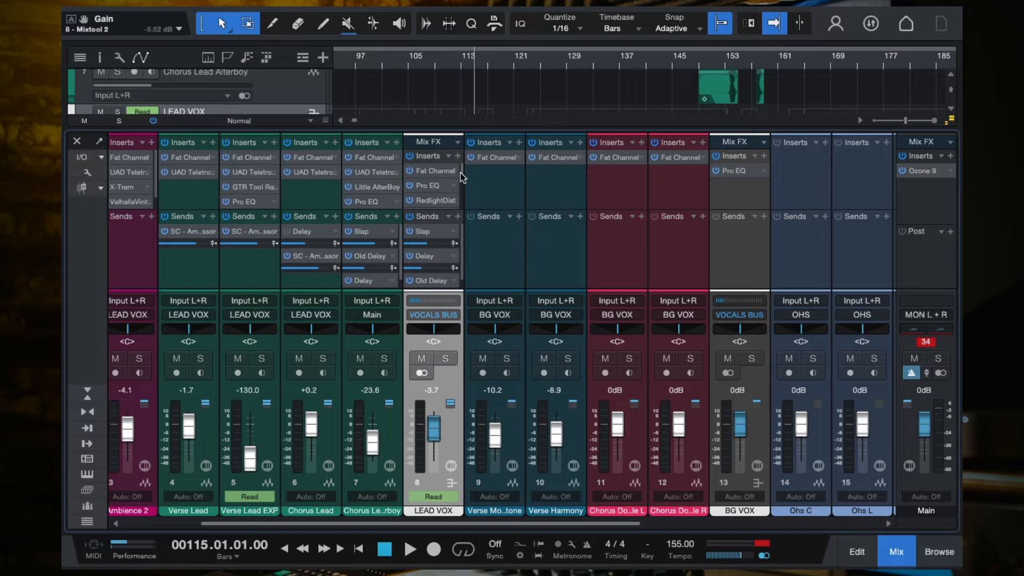
scroll(462, 178, down, 3)
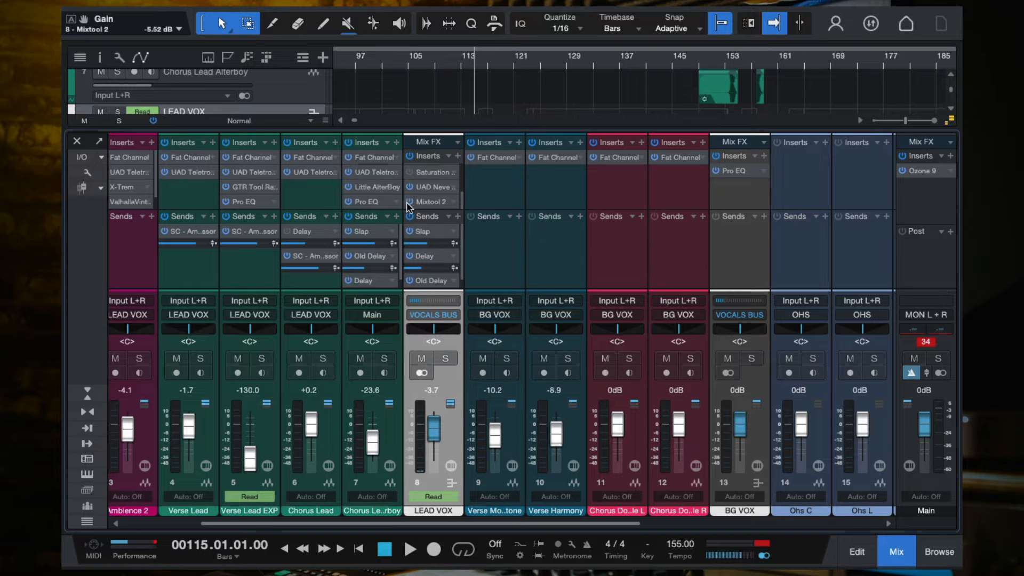
key(space)
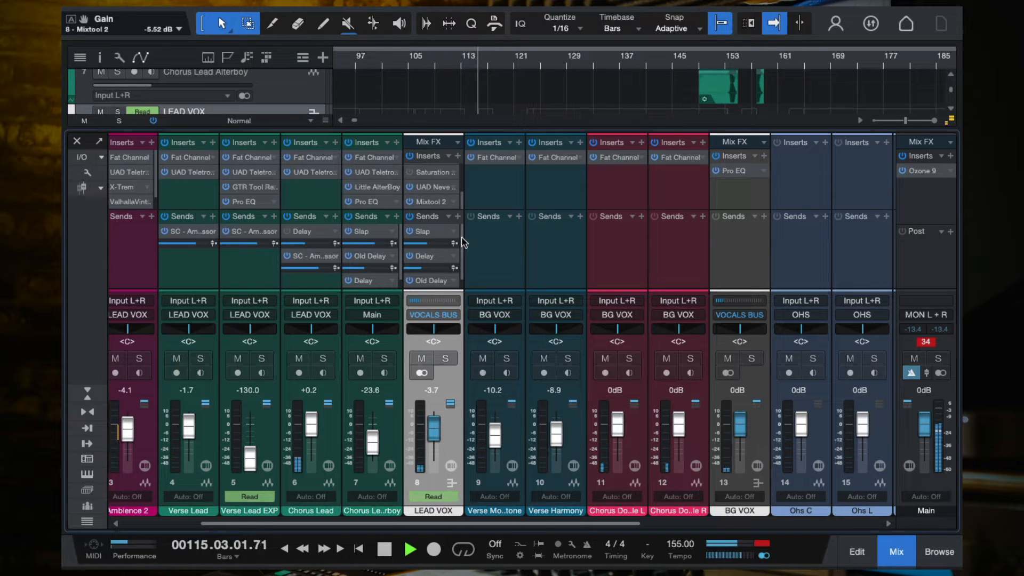
click(437, 195)
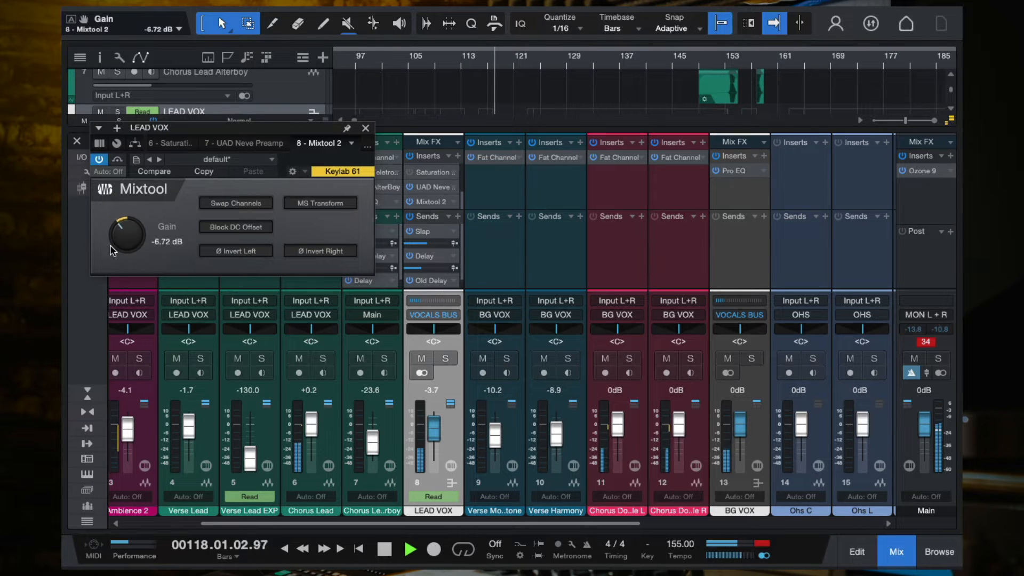
click(365, 128)
Set the Neve Preamp's gain to -70 dB while the chorus plays, and stop playback
click(435, 187)
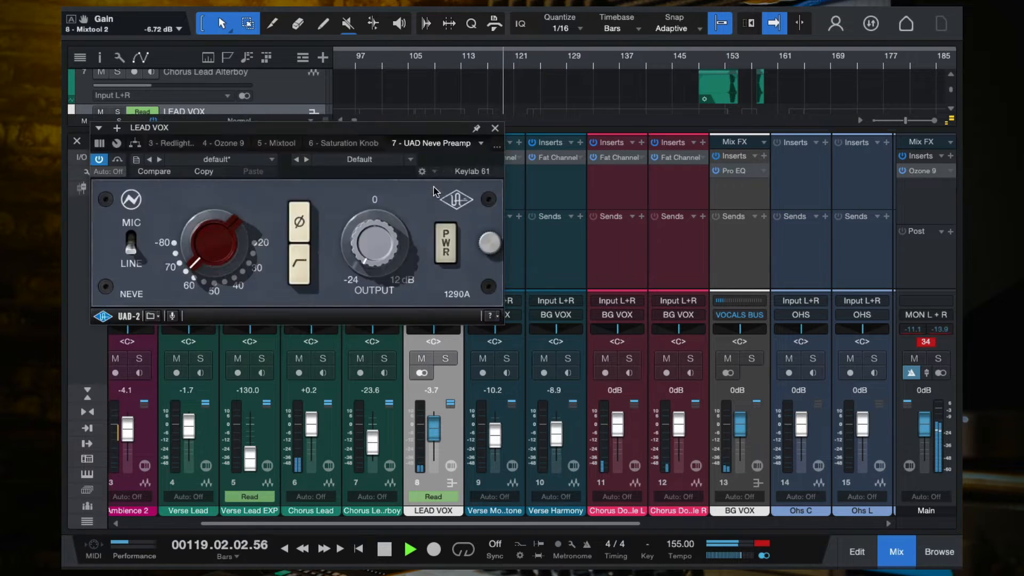
mouse_move(202, 233)
mouse_down()
mouse_move(202, 212)
mouse_move(201, 228)
mouse_up()
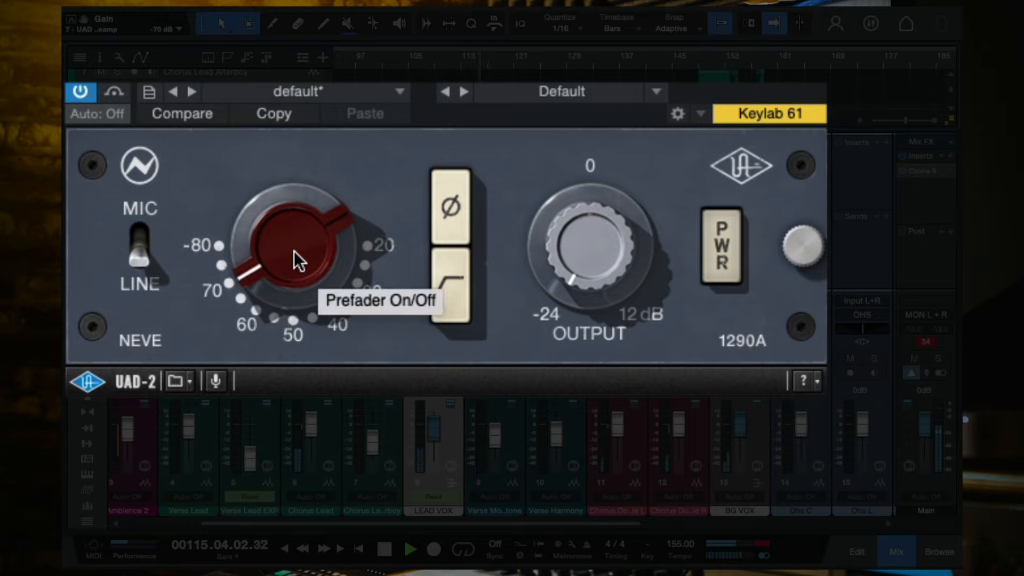
mouse_move(294, 251)
mouse_down()
mouse_move(311, 293)
mouse_move(292, 236)
mouse_up()
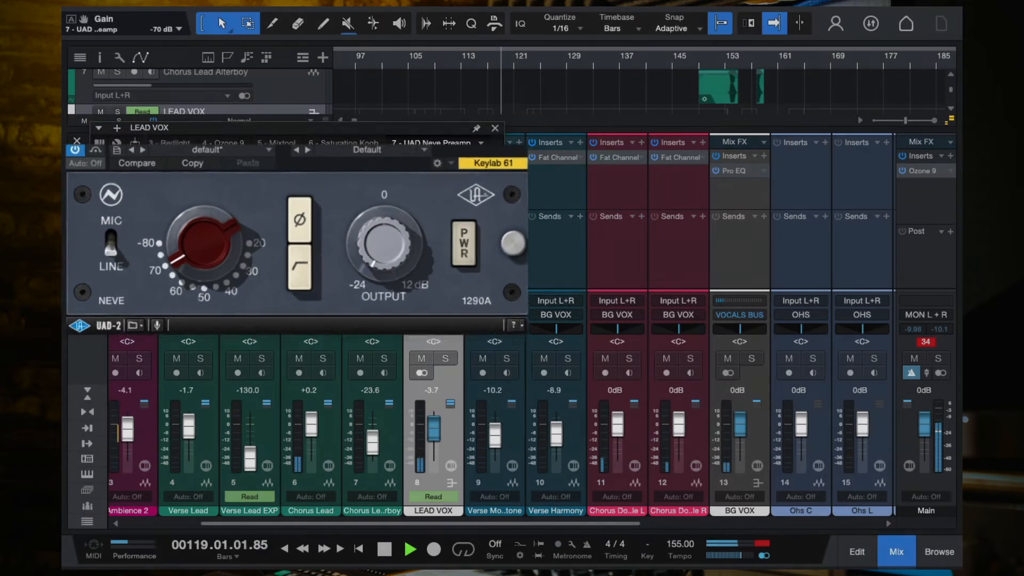
click(495, 128)
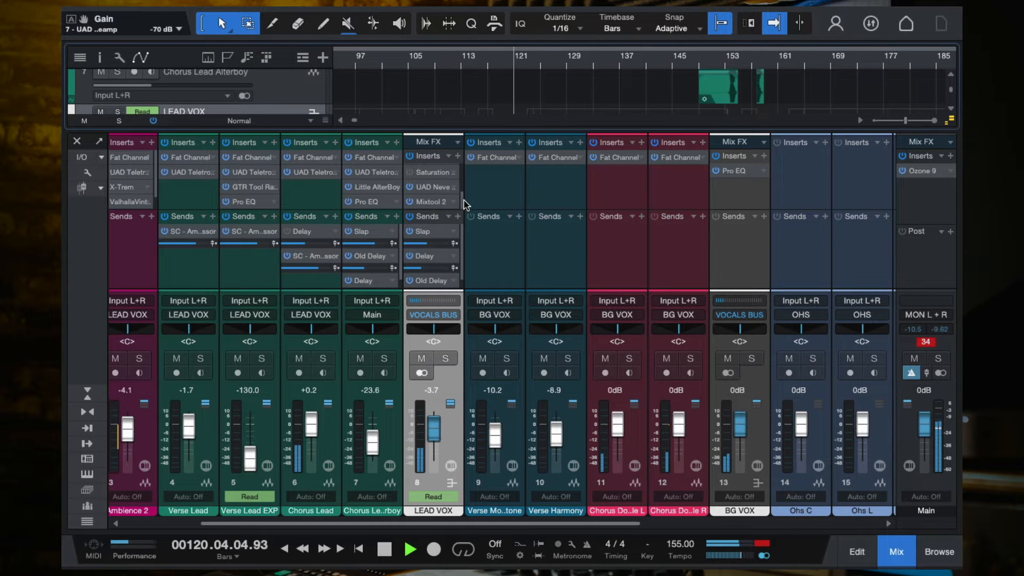
key(space)
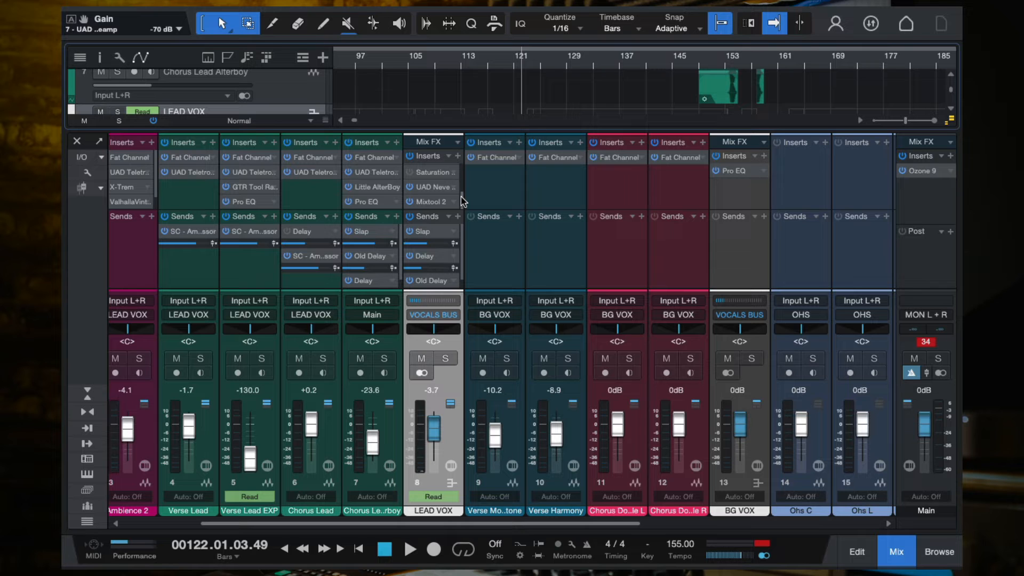
Insert a Pro EQ³ at the end of the LEAD VOX chain, set its low cut to 46.3 Hz, and replay from bar 105
click(458, 156)
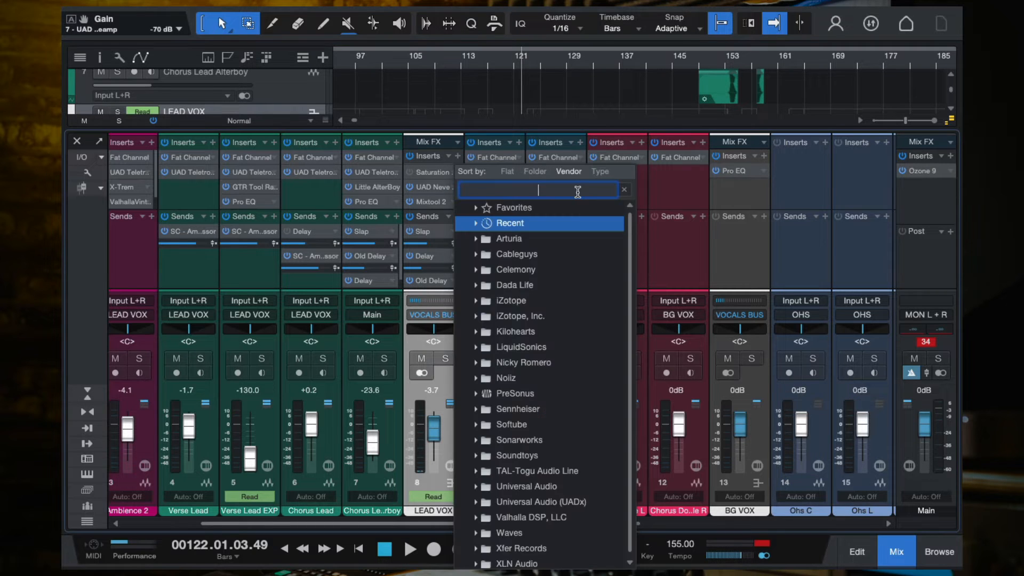
text(pro)
double_click(530, 238)
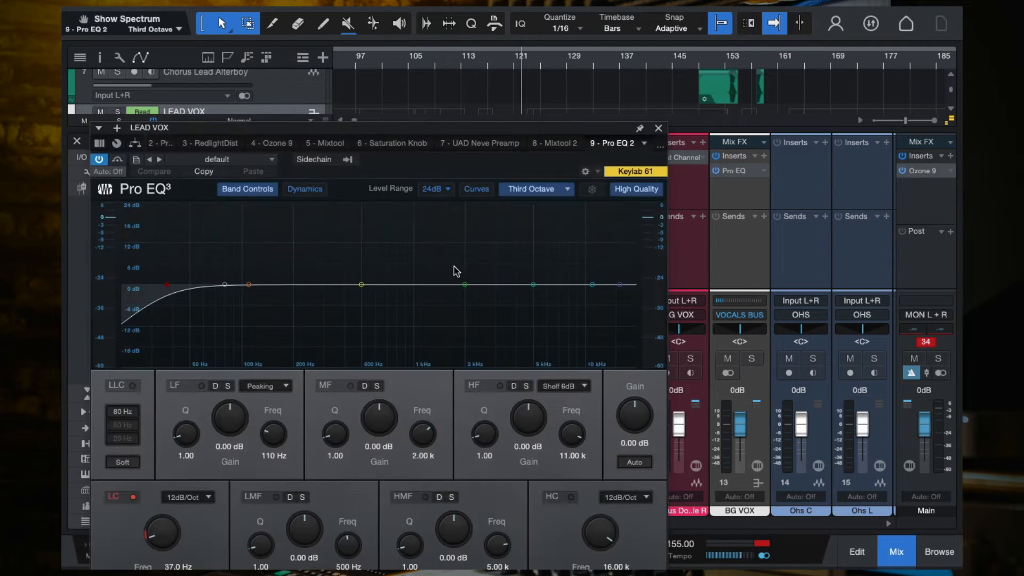
drag(166, 284, 185, 285)
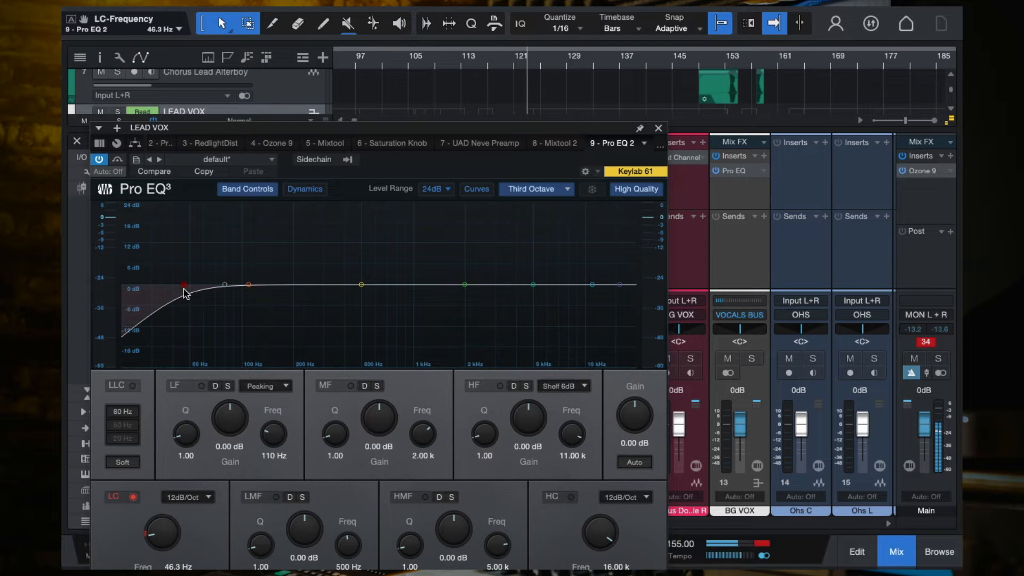
click(414, 60)
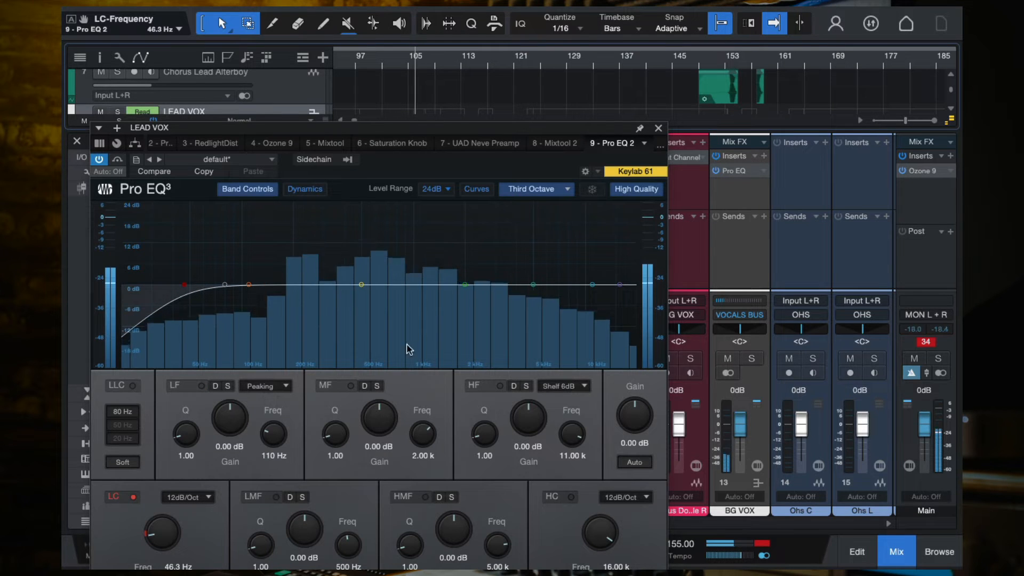
Try the low-mid EQ band as a 6.35 dB cut at 609 Hz and an 8.13 dB boost at 2.20 kHz
click(361, 285)
drag(361, 286, 376, 309)
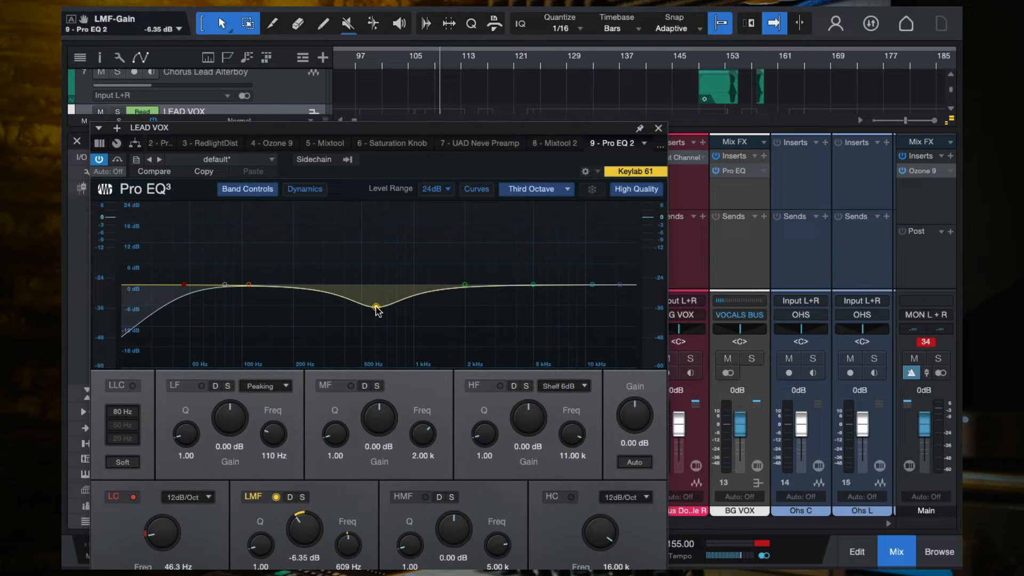
drag(377, 310, 472, 258)
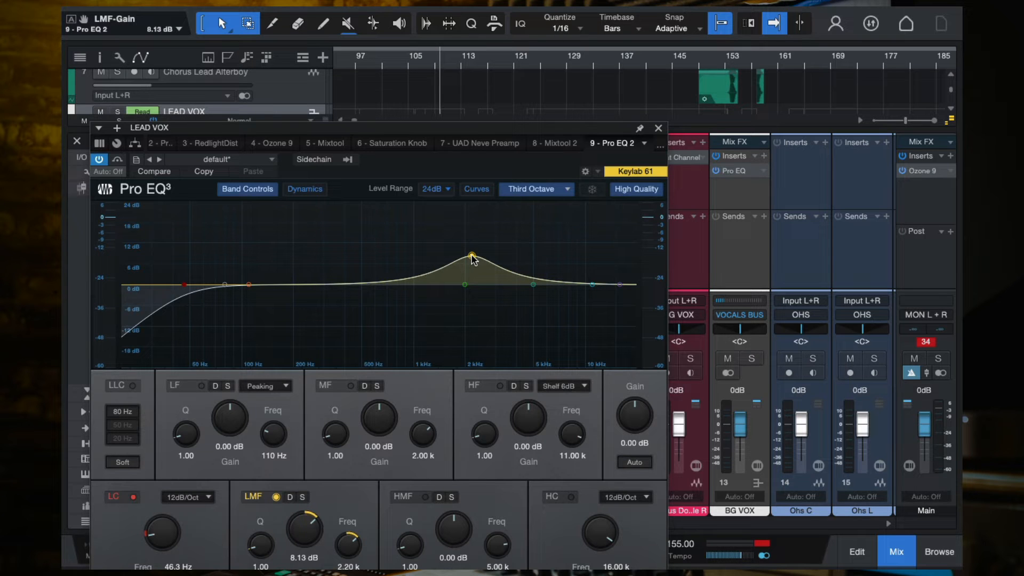
Set the low-mid EQ band to -5.16 dB at 271 Hz and the low cut to 64.5 Hz
drag(473, 260, 314, 302)
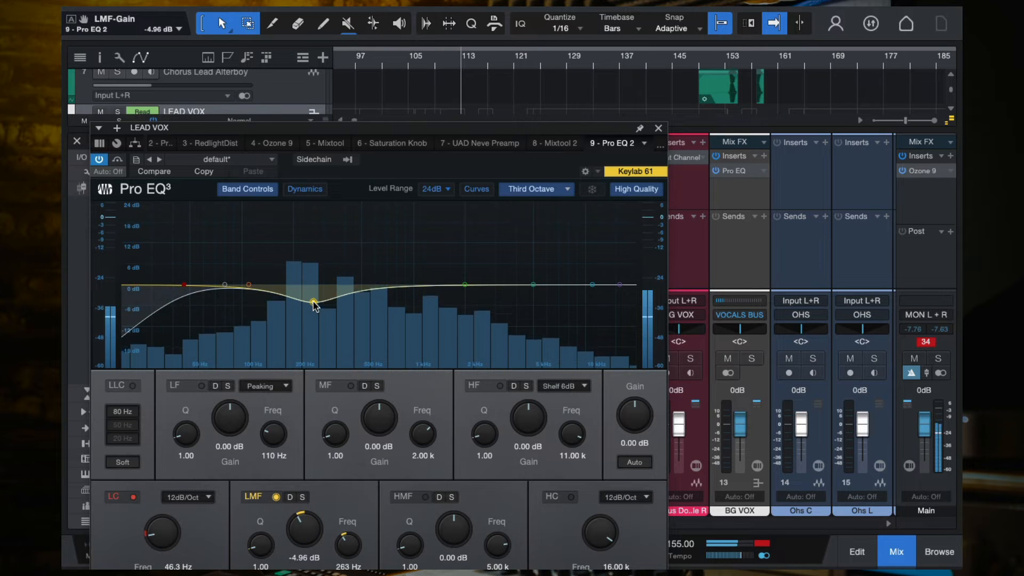
drag(184, 284, 209, 288)
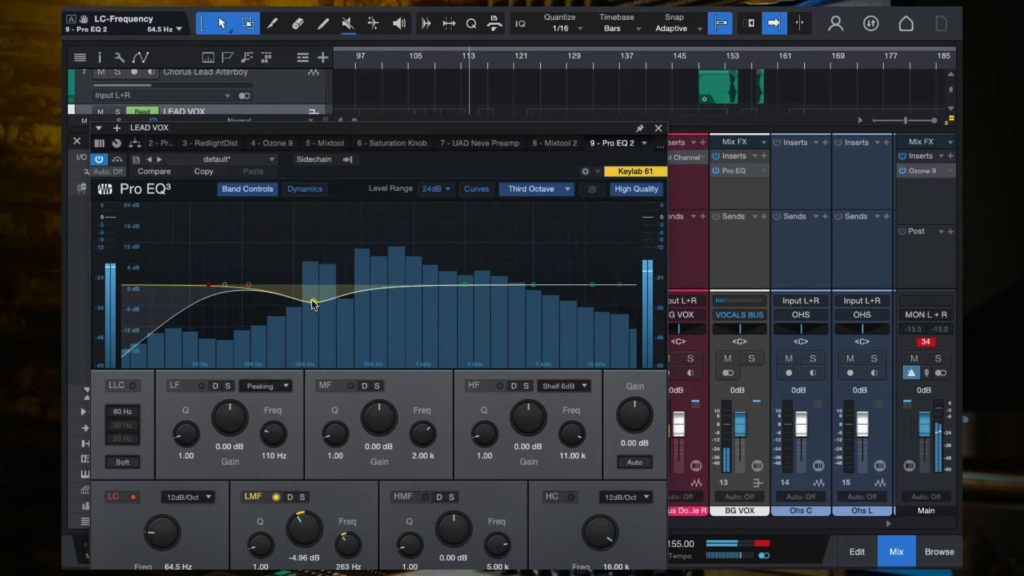
drag(314, 303, 317, 304)
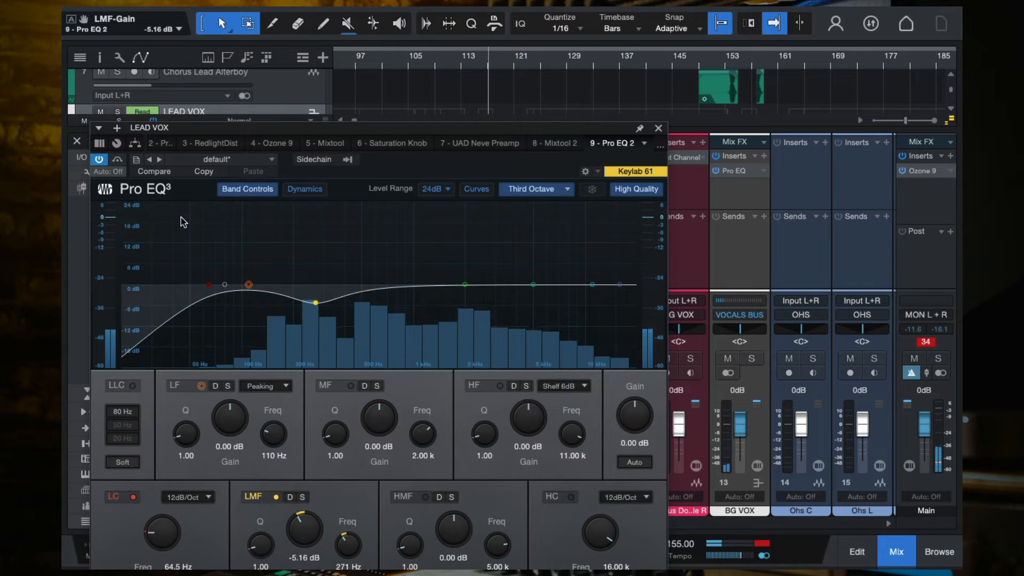
Compare the chorus with Pro EQ³ bypassed and enabled, and set the mid band to -1.59 dB at 1.74 kHz
click(99, 160)
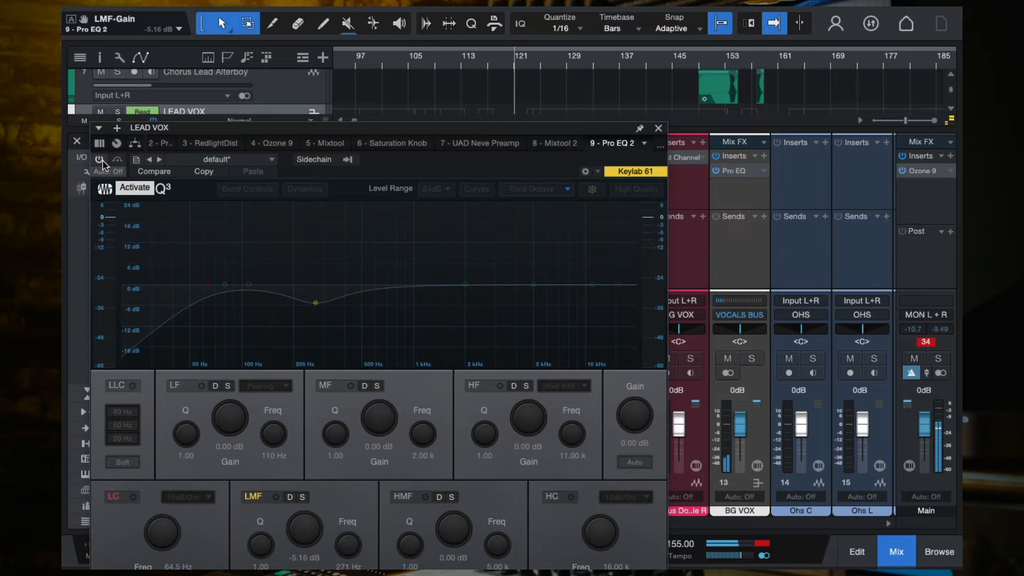
click(100, 161)
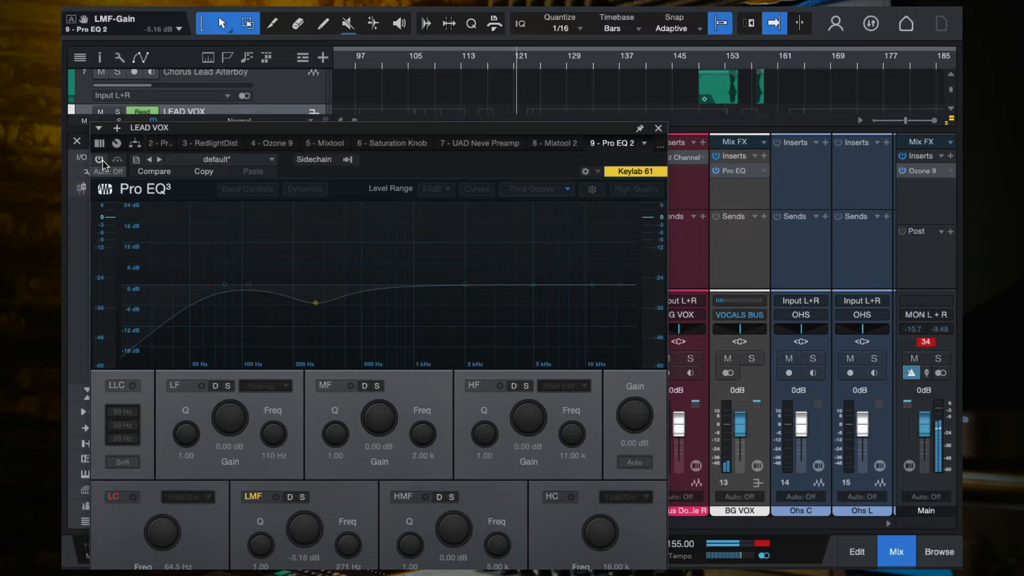
click(466, 59)
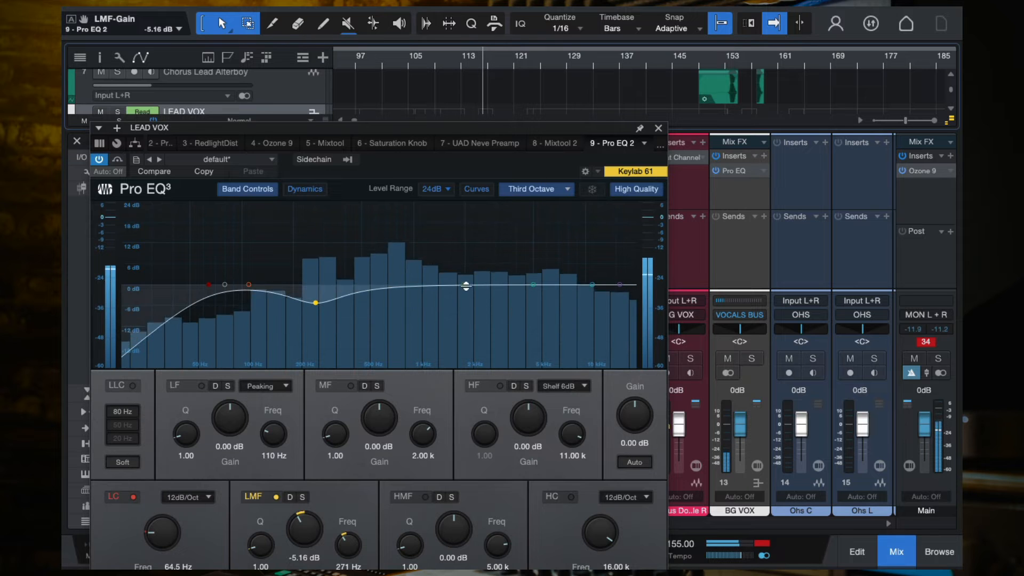
mouse_move(465, 284)
mouse_down()
mouse_move(394, 261)
mouse_move(403, 305)
mouse_move(373, 276)
mouse_move(573, 272)
mouse_move(480, 279)
mouse_move(478, 225)
mouse_move(564, 228)
mouse_move(530, 310)
mouse_move(450, 245)
mouse_move(460, 304)
mouse_move(456, 293)
mouse_up()
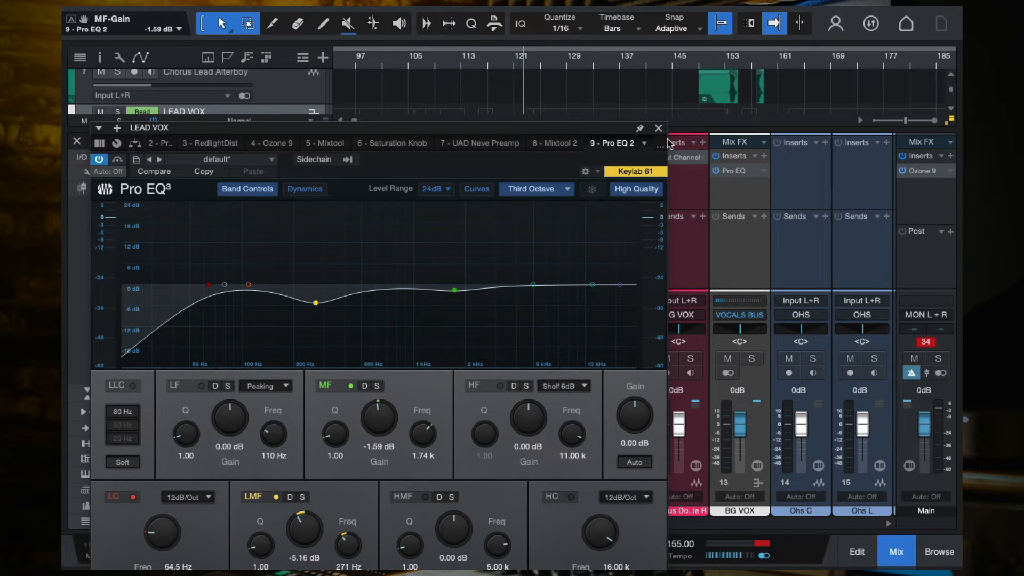
click(658, 128)
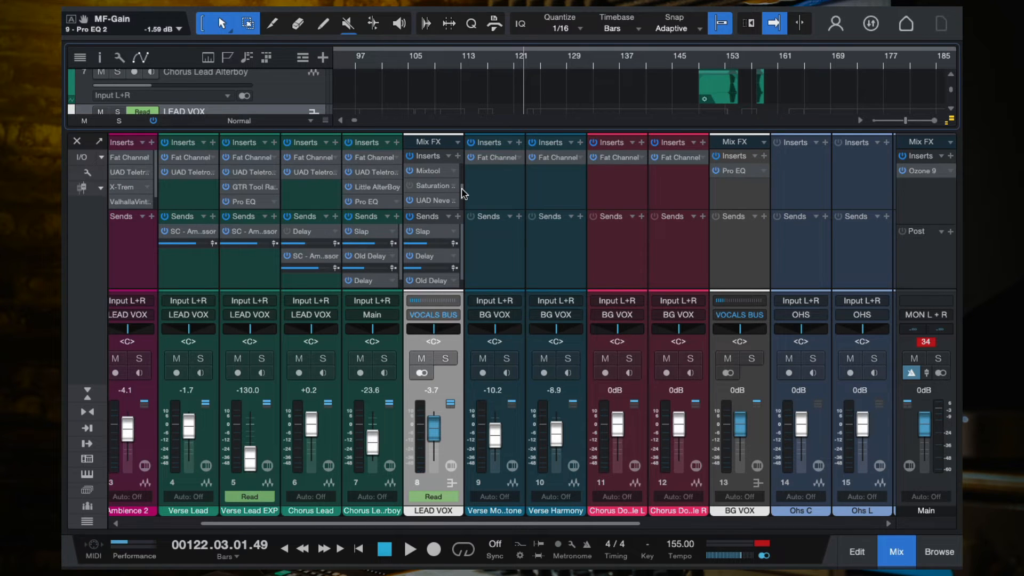
Review the insert chain on LEAD VOX, including the Saturation Knob's settings
drag(461, 189, 462, 217)
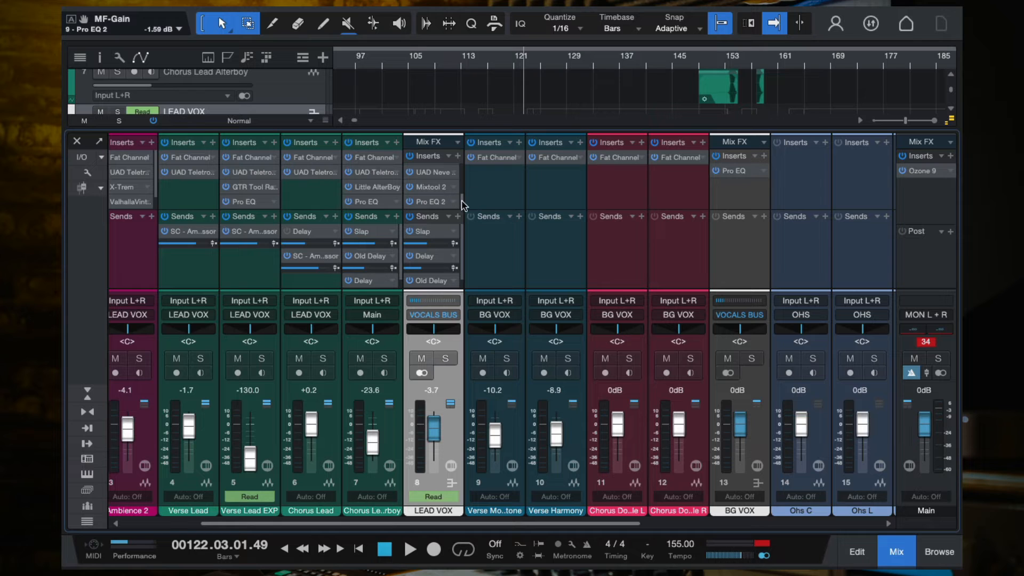
scroll(462, 203, up, 3)
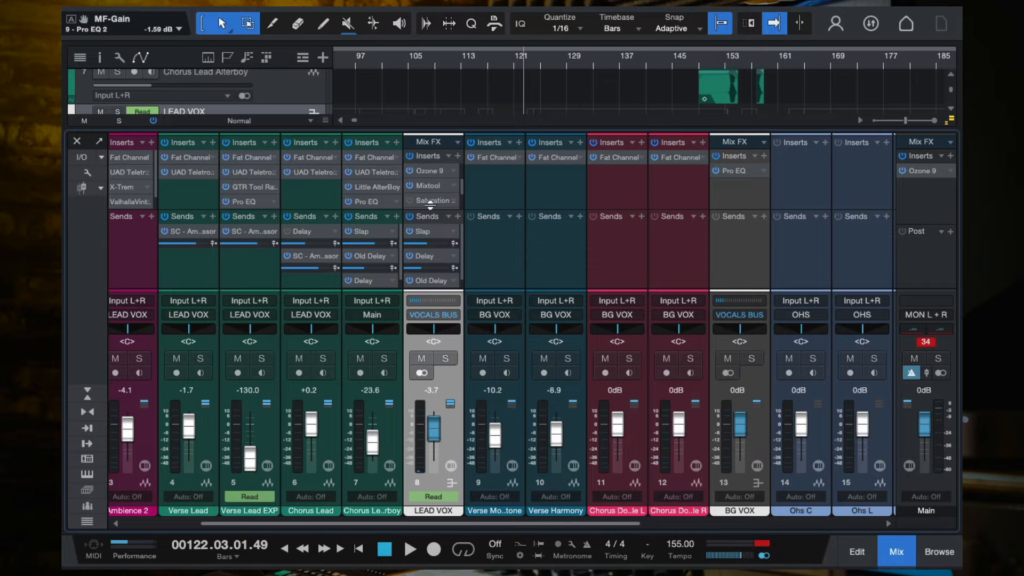
scroll(462, 197, down, 2)
double_click(434, 171)
click(363, 129)
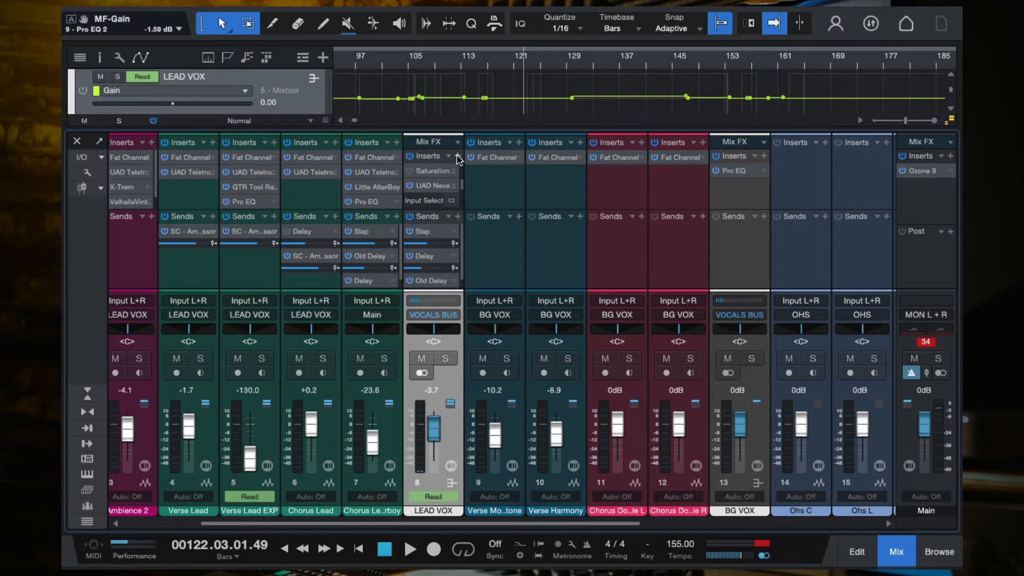
double_click(433, 171)
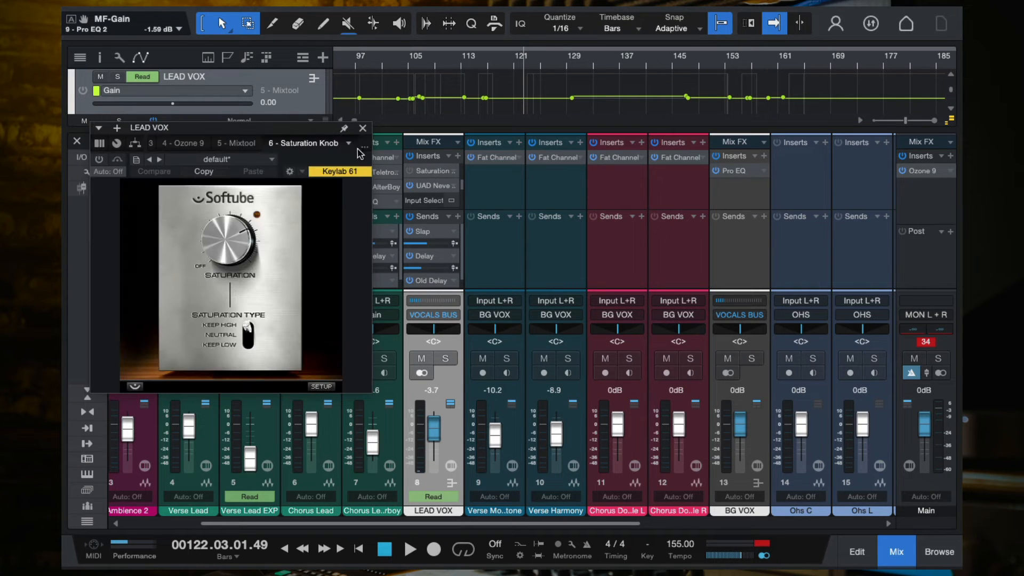
click(419, 173)
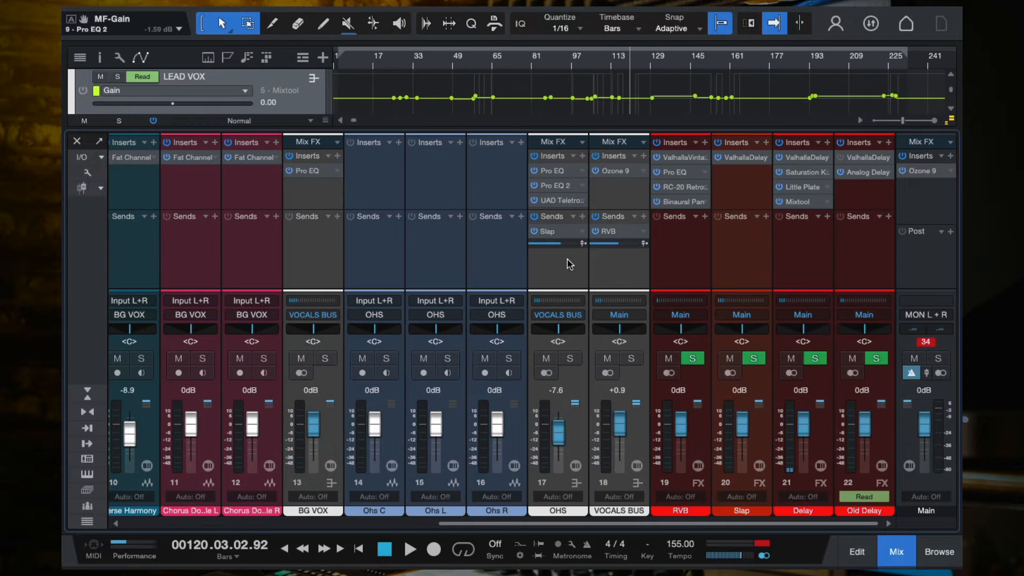
scroll(441, 262, left, 5)
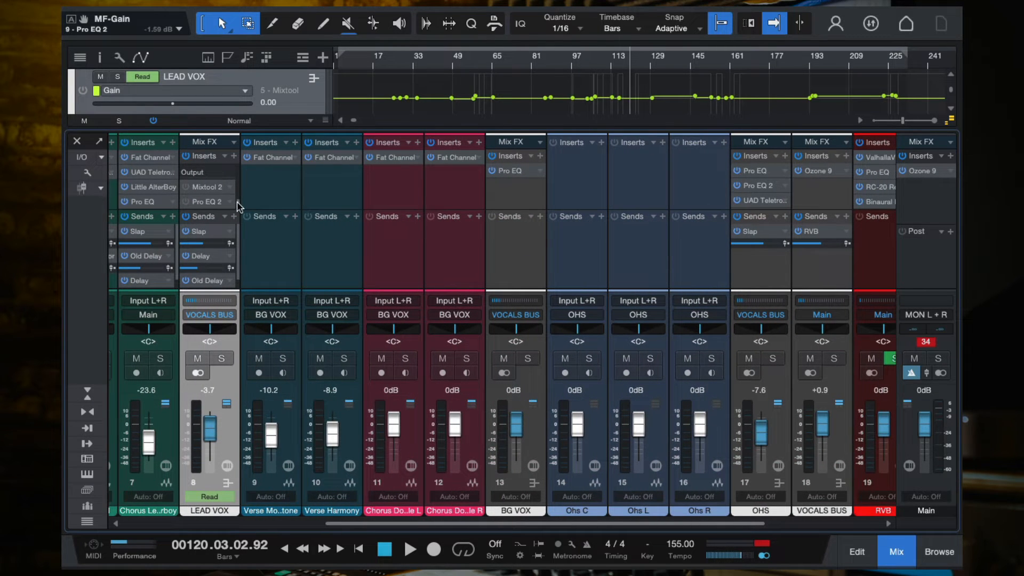
scroll(229, 187, up, 3)
scroll(239, 176, up, 3)
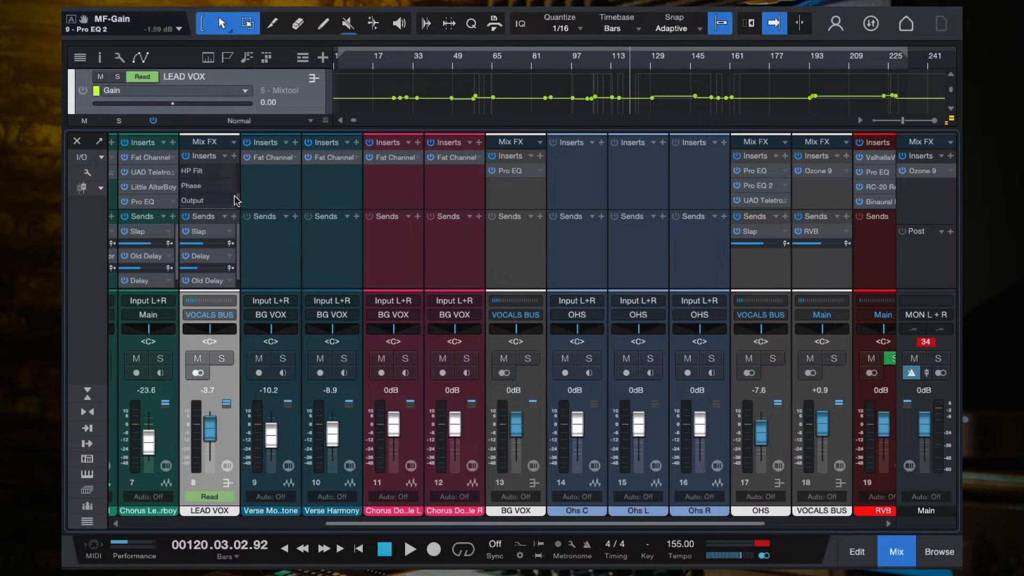
scroll(238, 189, up, 1)
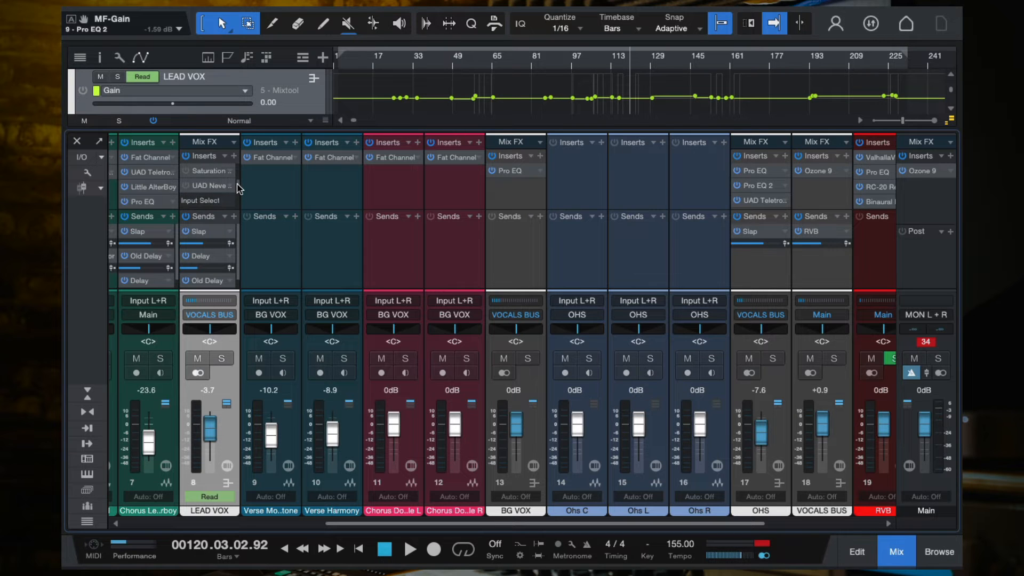
scroll(238, 189, up, 1)
Mute the RVB, Delay and Old Delay effect channels, leaving the Slap channel unmuted
scroll(491, 293, right, 3)
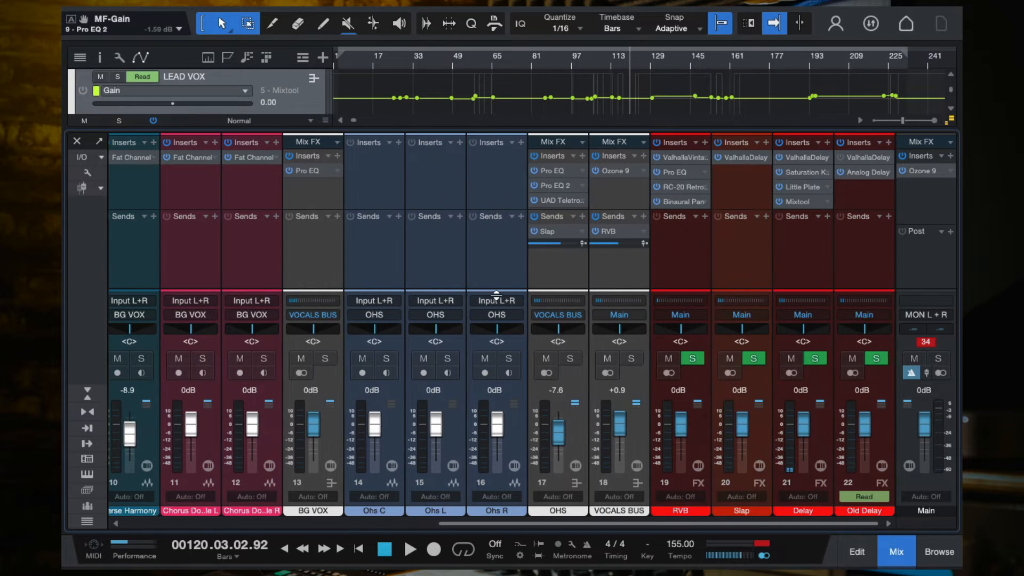
click(574, 276)
click(740, 248)
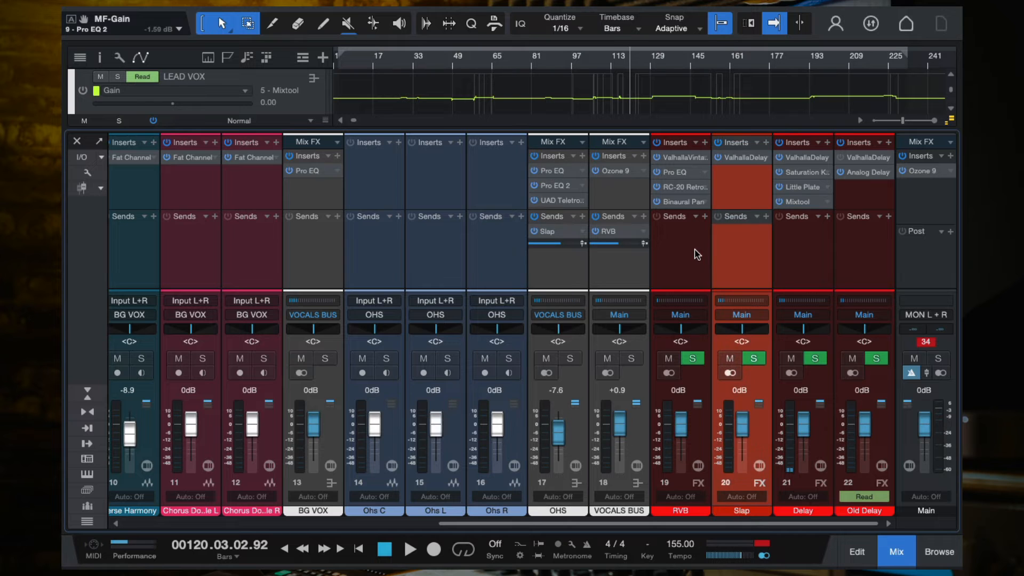
scroll(696, 248, left, 1)
scroll(718, 261, right, 1)
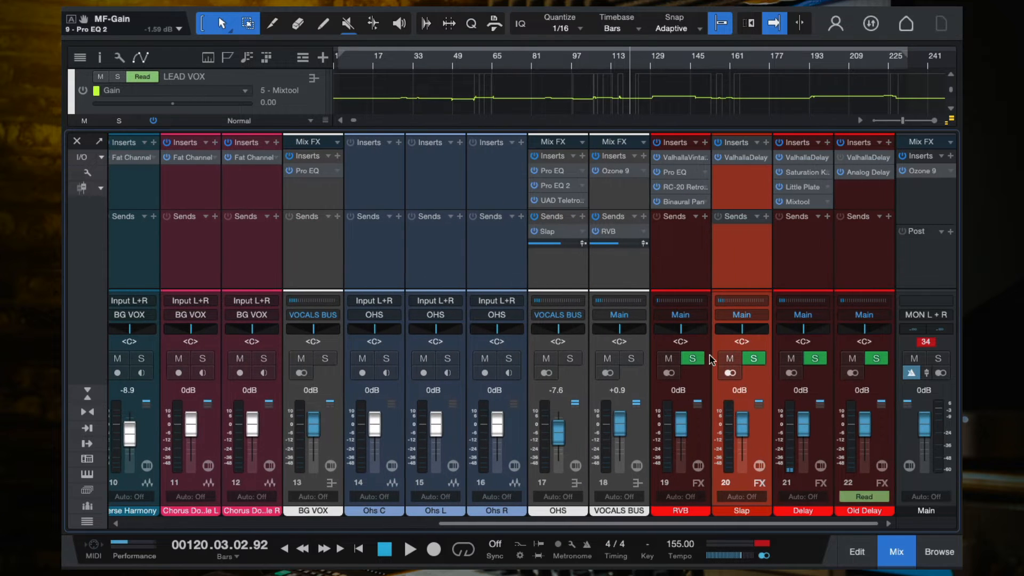
click(669, 358)
click(791, 359)
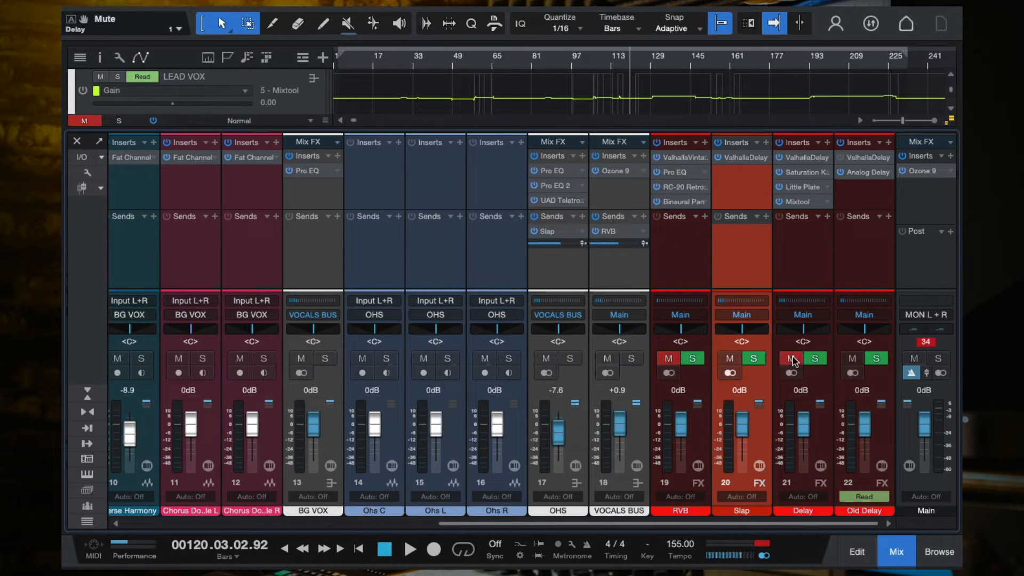
click(852, 358)
Play the song from bar 27 with the Slap channel's ValhallaDelay open
scroll(548, 79, right, 1)
scroll(548, 79, down, 1)
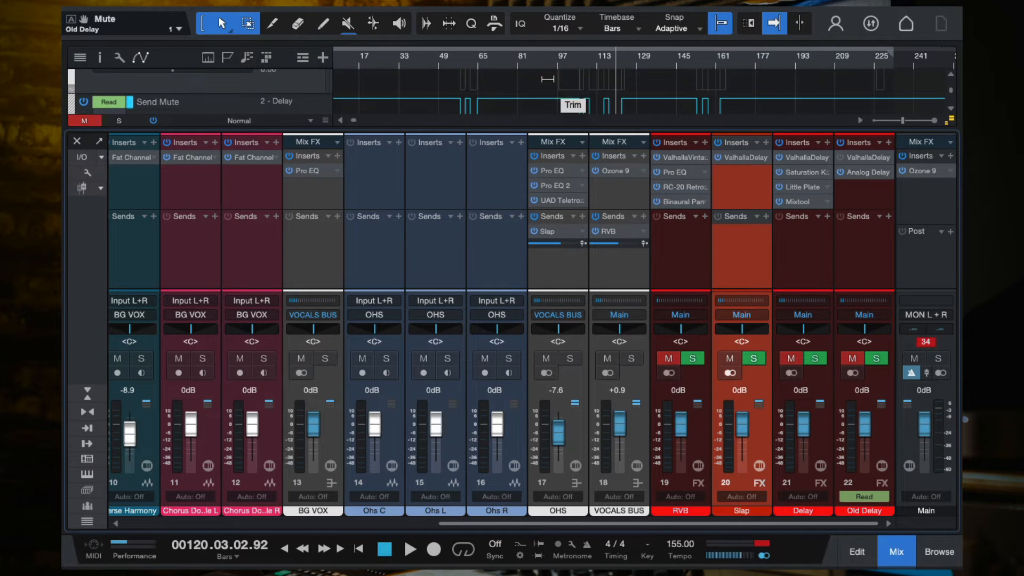
click(679, 261)
click(793, 246)
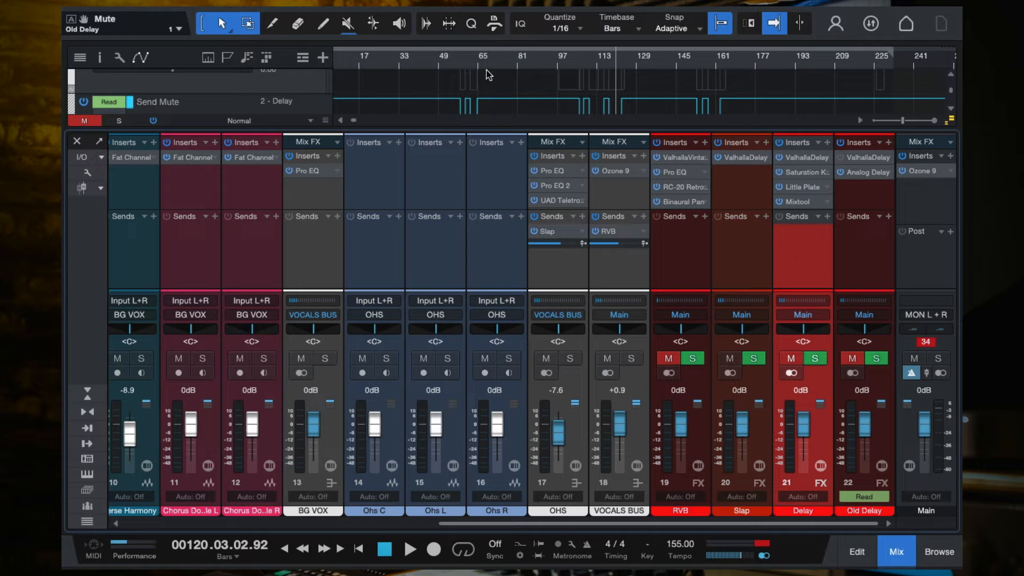
click(383, 58)
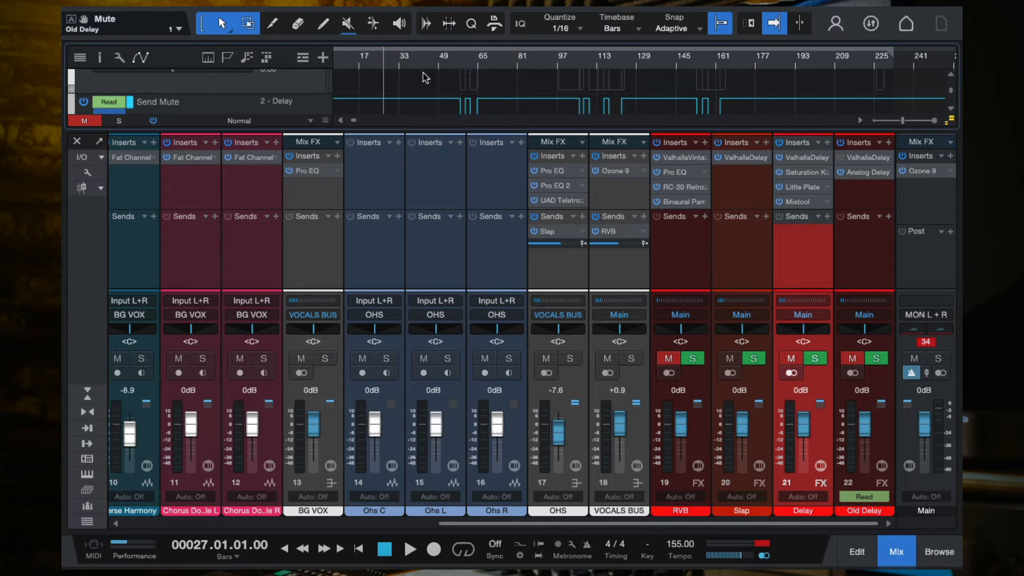
click(737, 159)
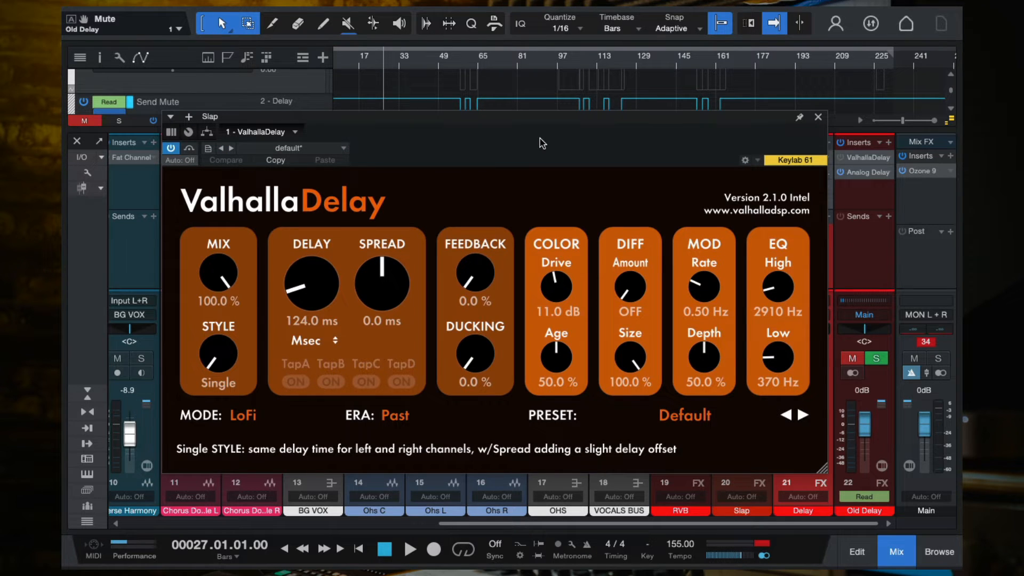
key(space)
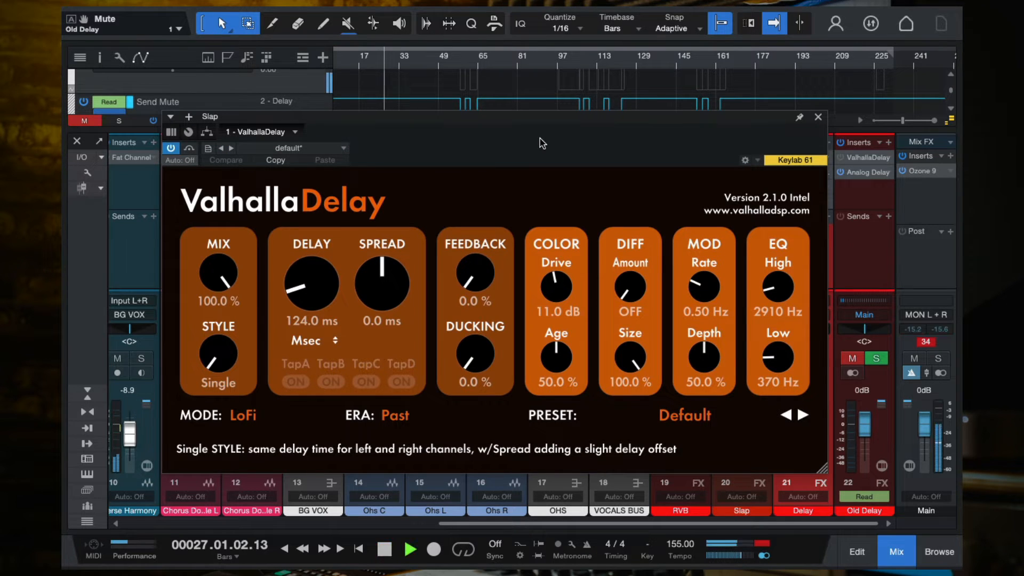
Raise the Slap channel's fader to +10 dB and reopen its ValhallaDelay
click(819, 118)
drag(744, 423, 742, 310)
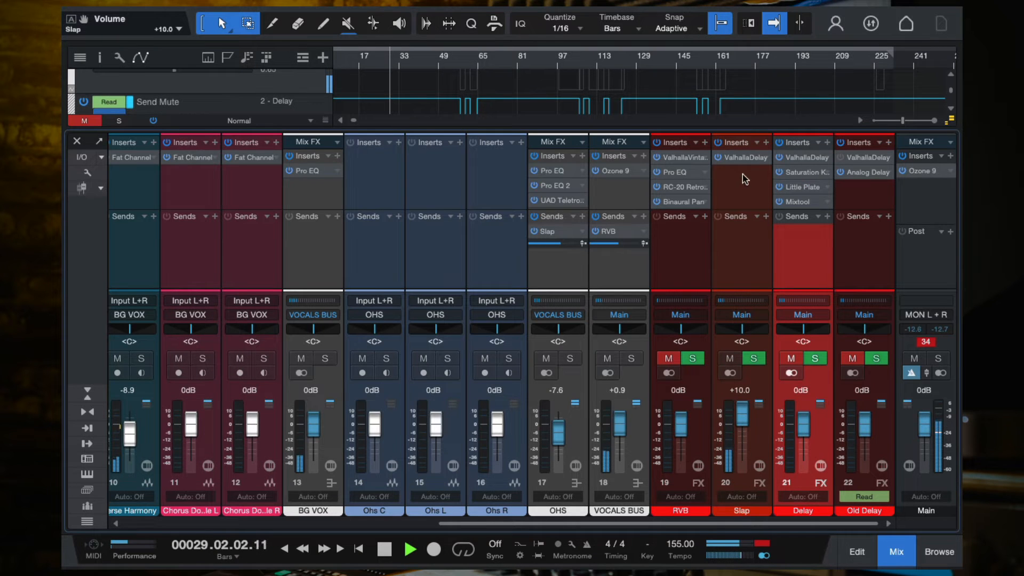
click(742, 157)
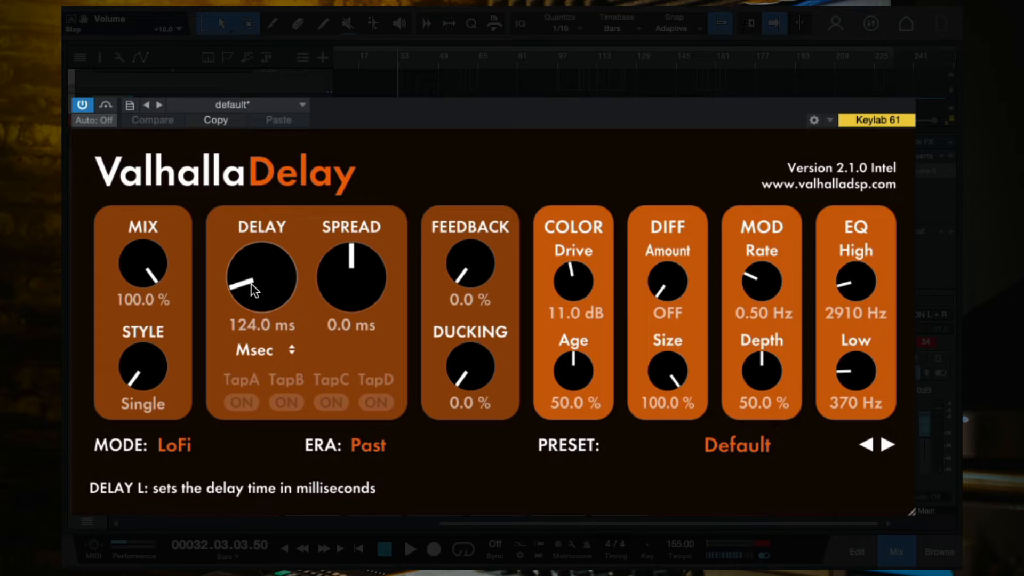
Audition the slap with a 69 ms delay time, and set the delay to 123 ms
key(space)
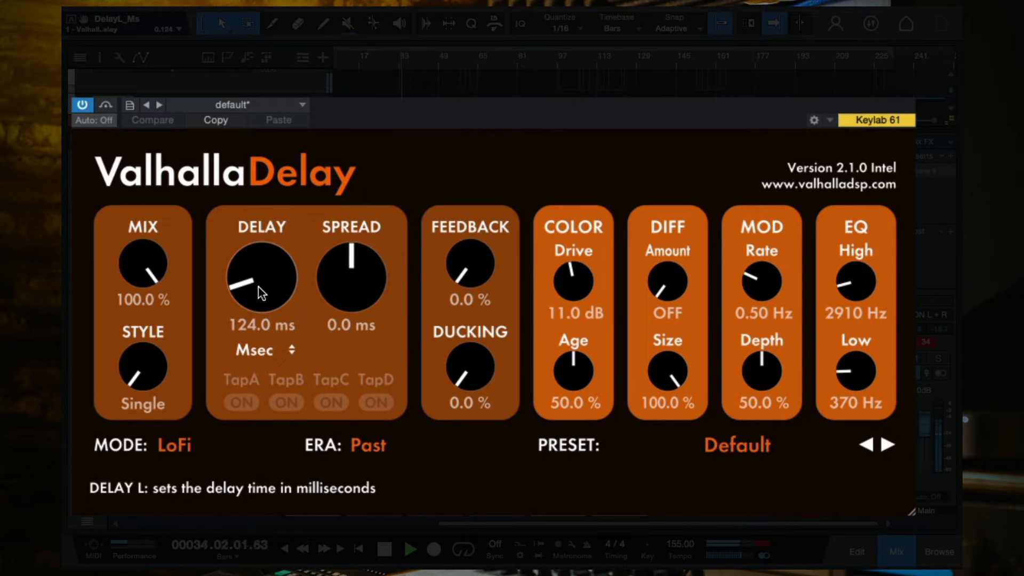
mouse_move(258, 286)
mouse_down()
mouse_move(256, 262)
mouse_move(254, 299)
mouse_up()
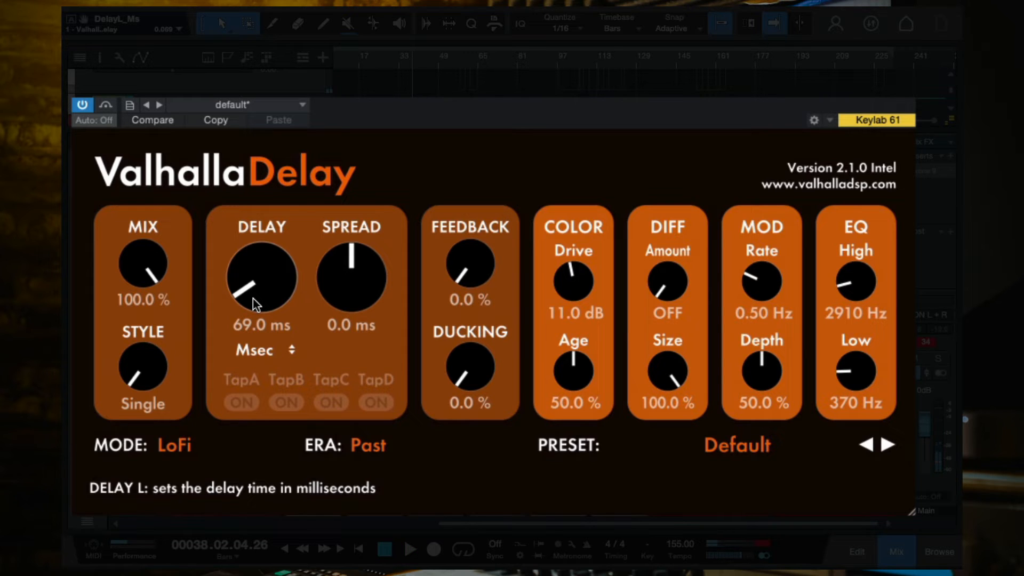
key(space)
drag(257, 290, 253, 285)
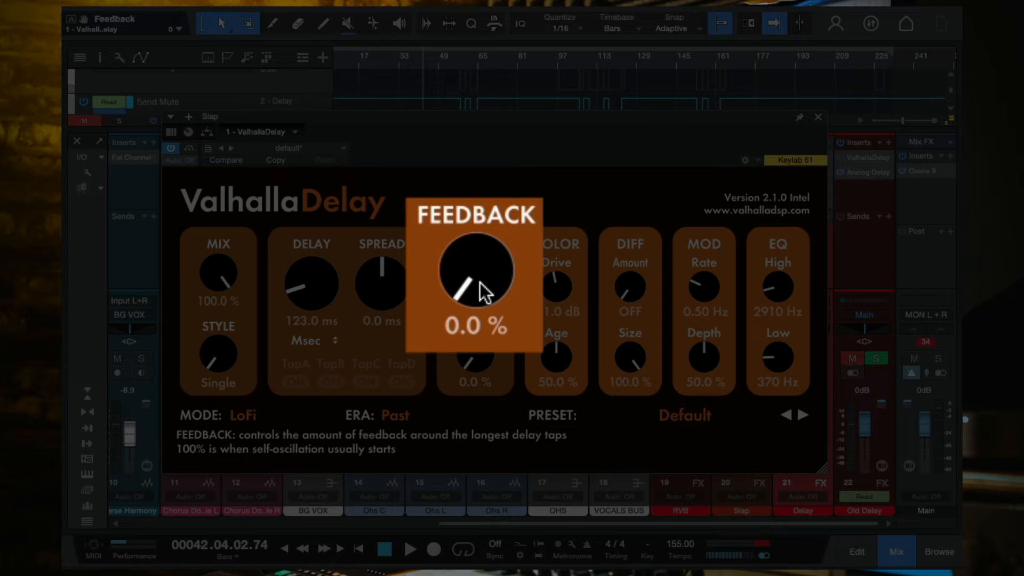
Audition the slap delay's feedback at 106 %, and set it to 77.8 % with the song playing
drag(484, 291, 473, 176)
key(space)
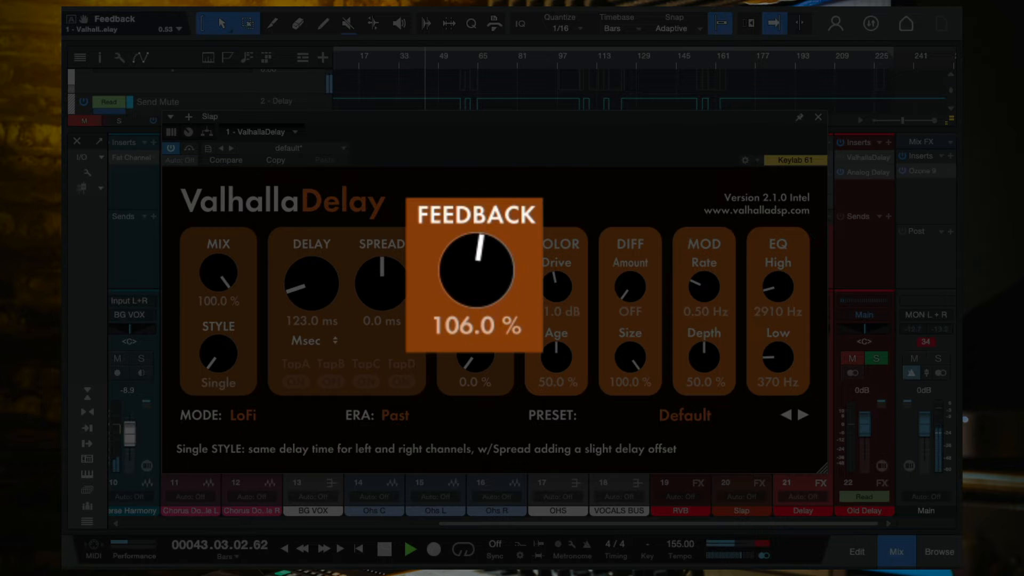
mouse_move(472, 236)
mouse_down()
mouse_move(473, 187)
mouse_move(475, 270)
mouse_move(476, 232)
mouse_up()
key(space)
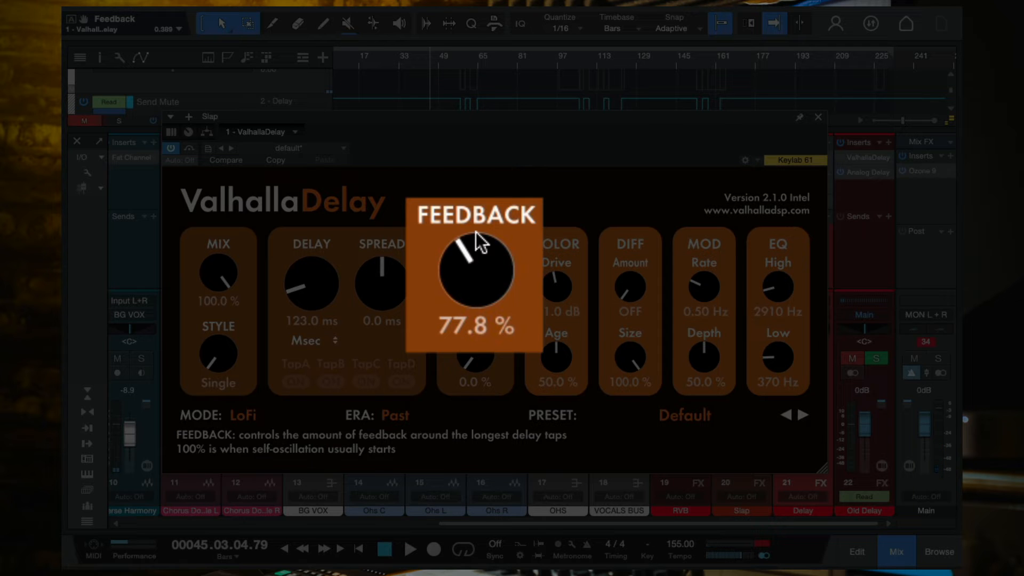
key(space)
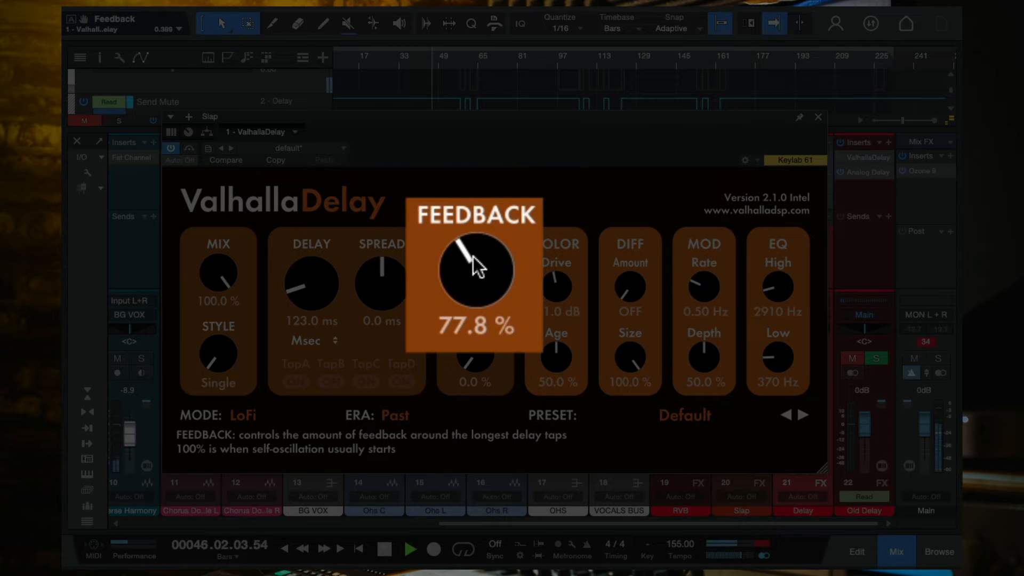
Stop the song and set the Slap channel's ValhallaDelay feedback to 0 %
drag(473, 257, 475, 293)
key(space)
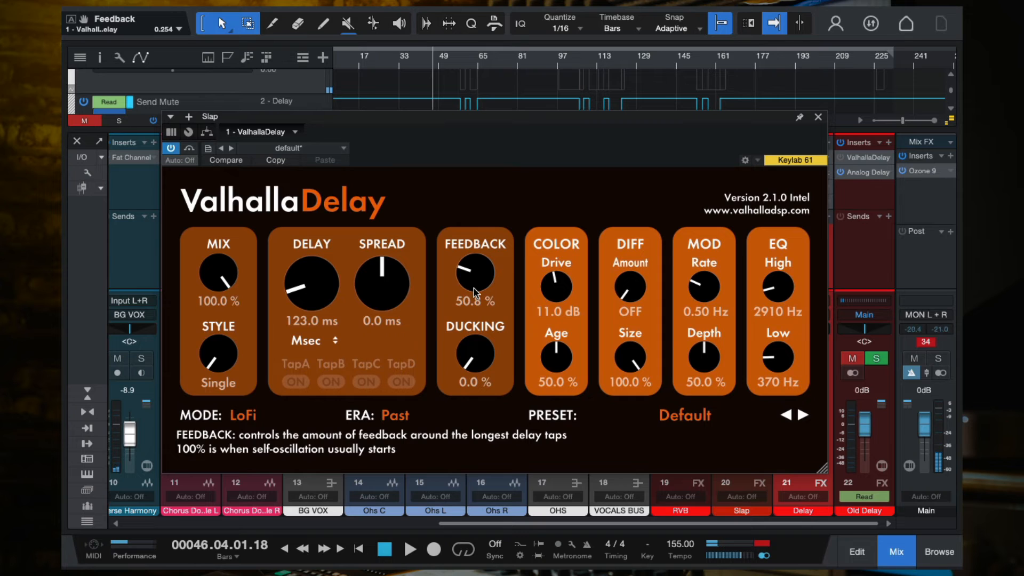
drag(476, 277, 494, 346)
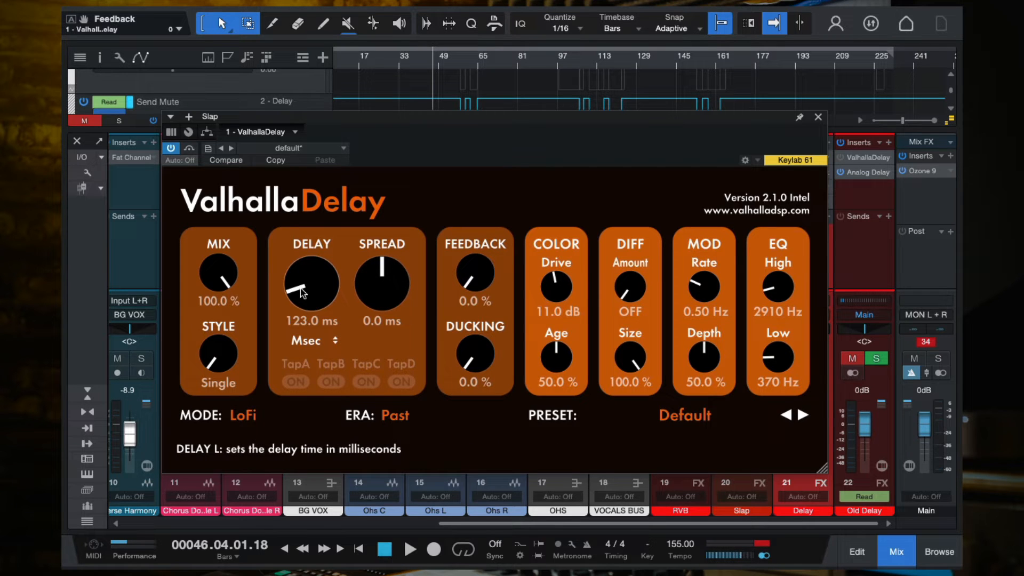
Set the slap delay time to 126 ms and play a short passage of the song
mouse_move(301, 292)
mouse_down()
mouse_move(302, 305)
mouse_move(293, 303)
mouse_move(293, 276)
mouse_move(283, 291)
mouse_move(297, 303)
mouse_move(295, 261)
mouse_move(304, 293)
mouse_up()
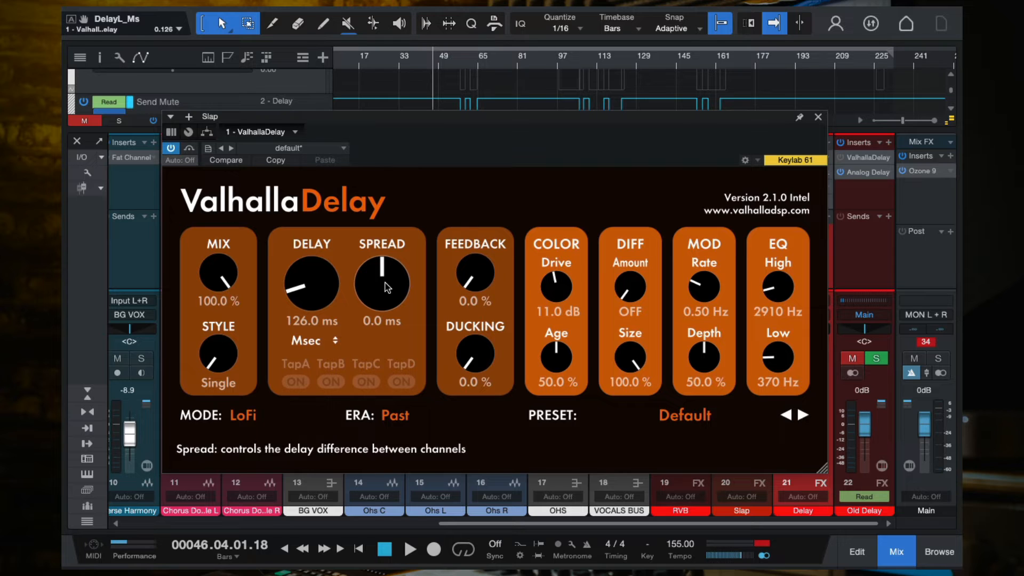
key(space)
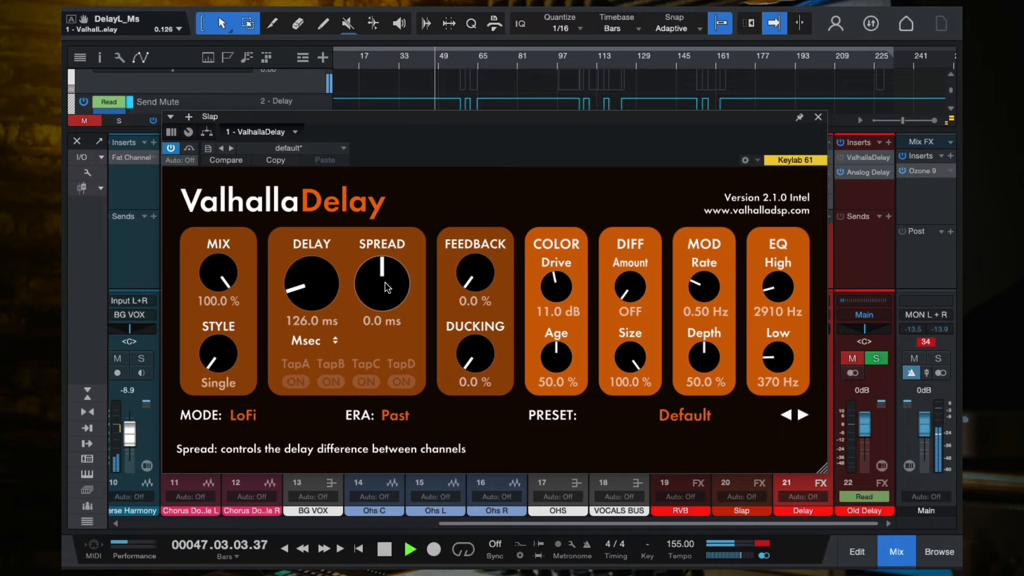
key(space)
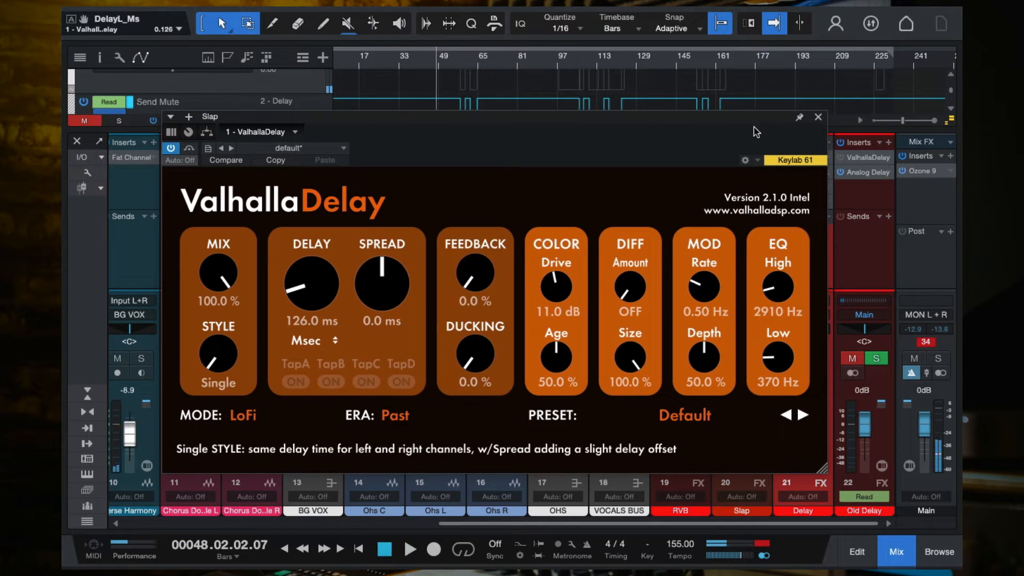
Close the ValhallaDelay and audition the Slap channel from bar 48 with the mixer in view
mouse_move(741, 128)
mouse_down()
mouse_move(746, 279)
mouse_move(763, 101)
mouse_move(581, 75)
mouse_move(741, 116)
mouse_up()
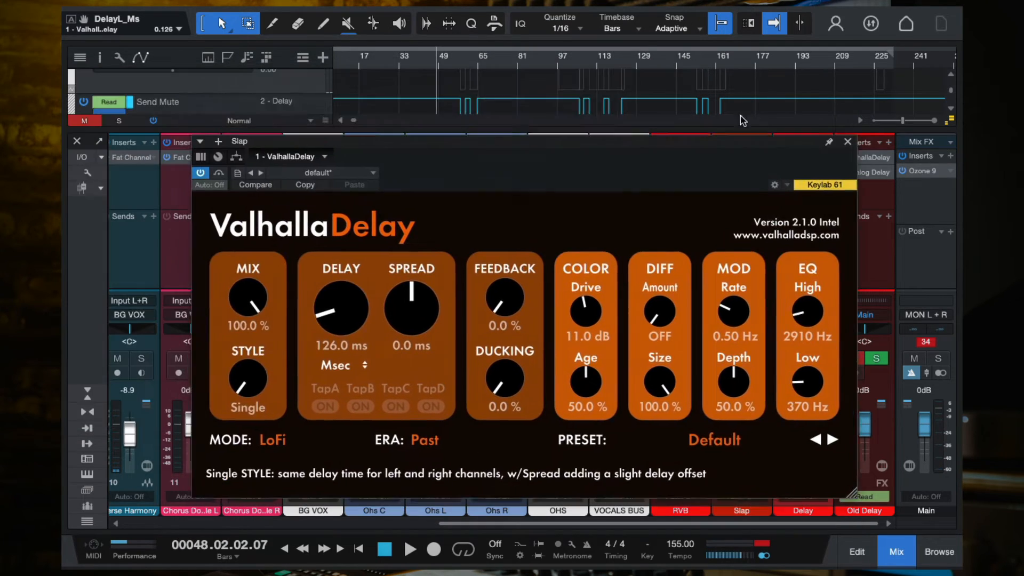
click(851, 100)
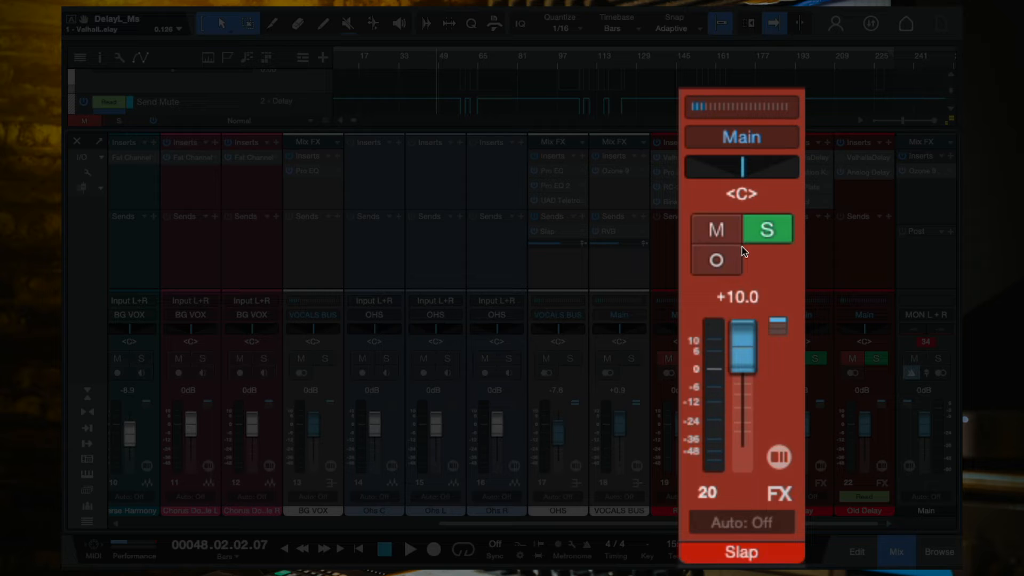
key(space)
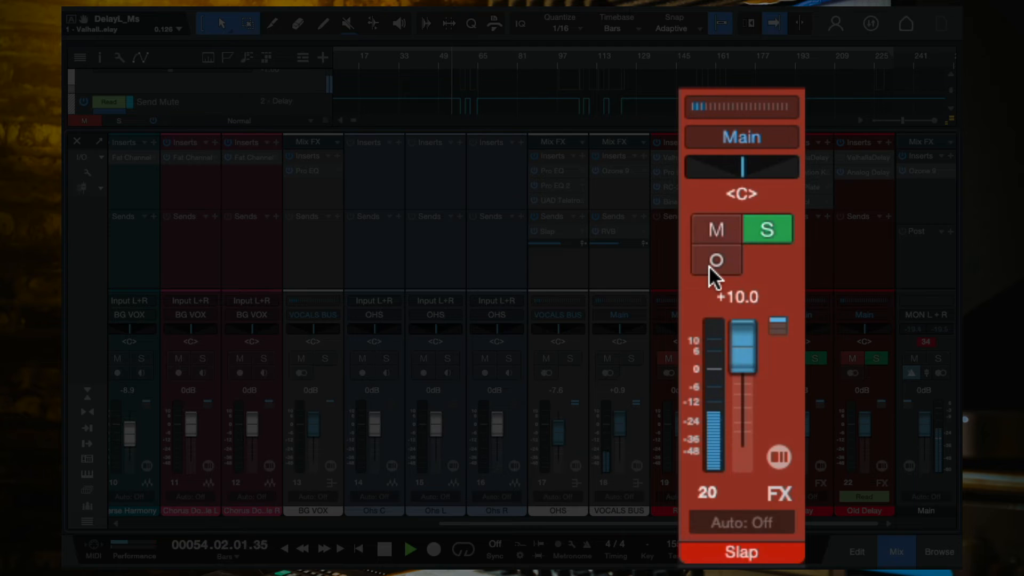
key(space)
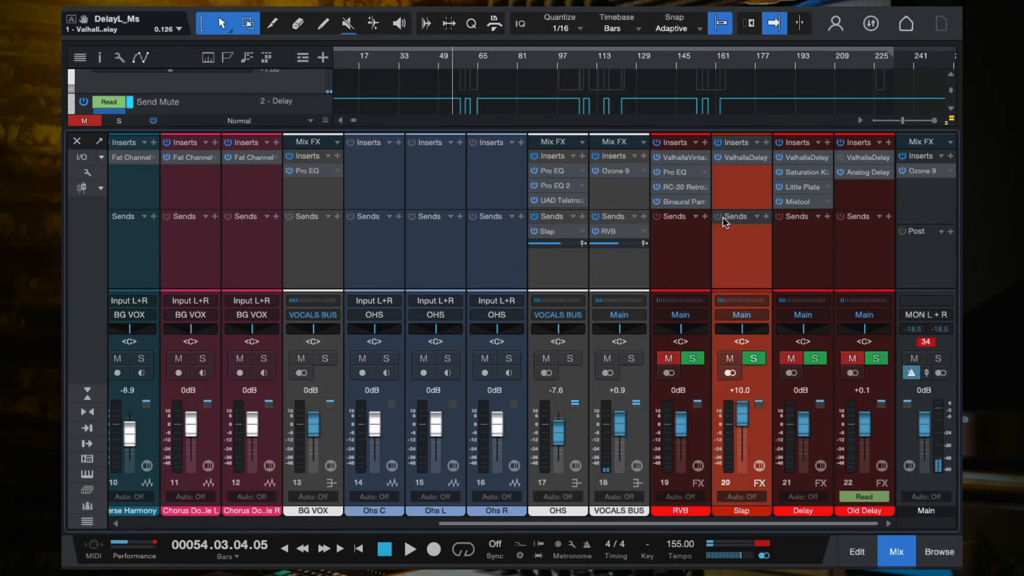
Audition the Slap channel's ValhallaDelay with a 20 ms spread during playback, and close the plug-in
click(739, 165)
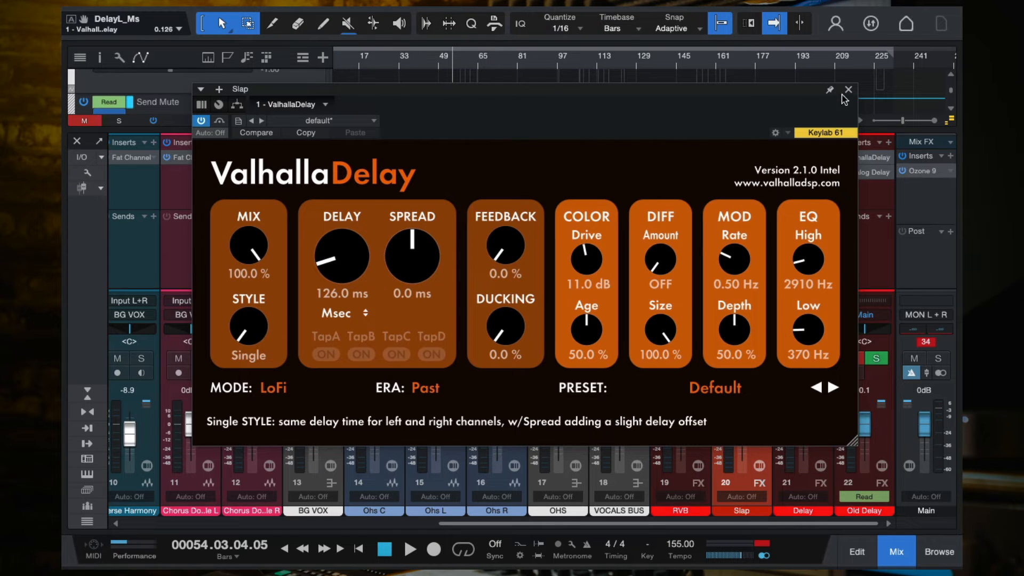
mouse_move(810, 96)
mouse_down()
mouse_move(539, 100)
mouse_move(793, 98)
mouse_up()
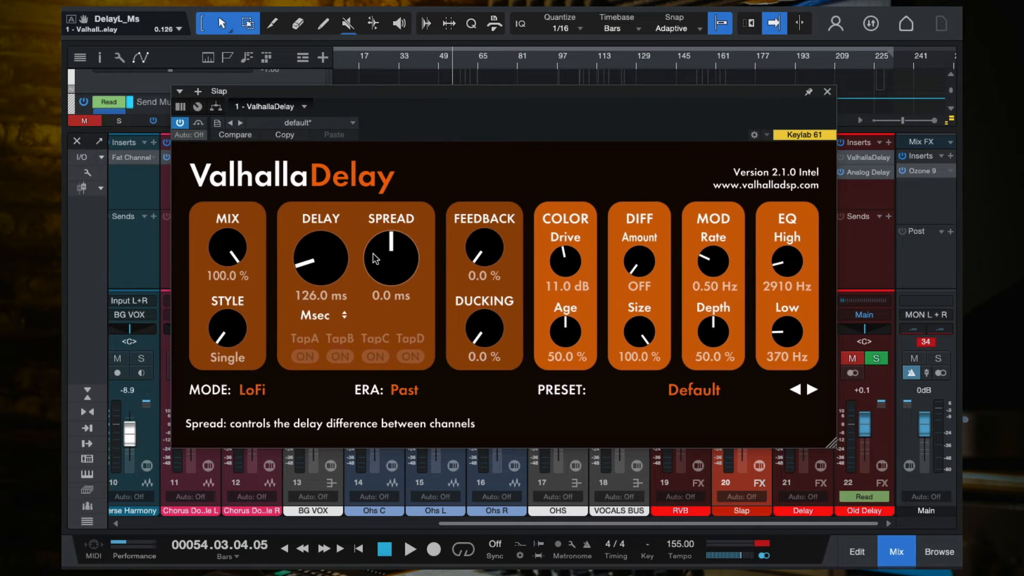
key(space)
drag(375, 259, 394, 165)
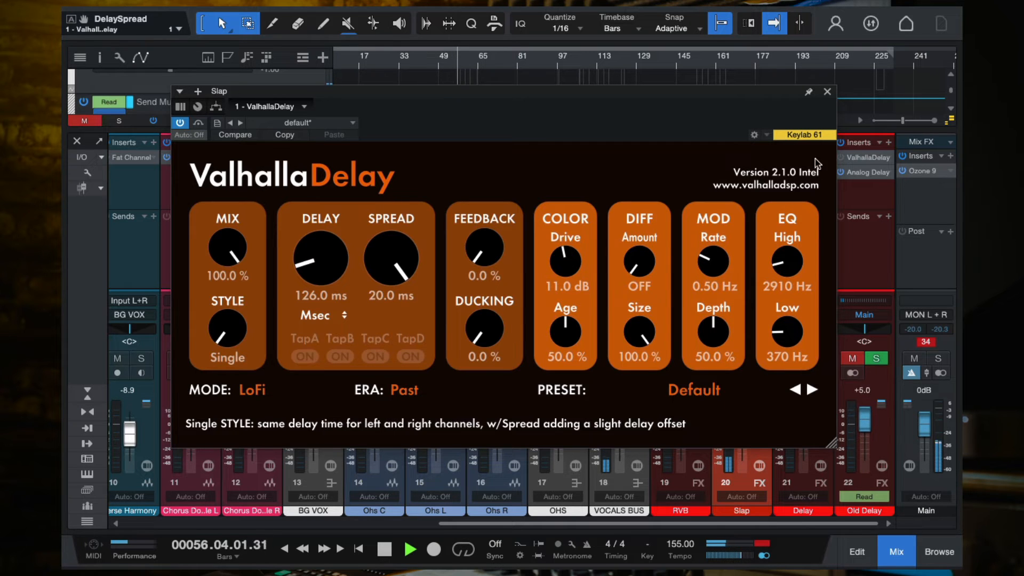
click(827, 95)
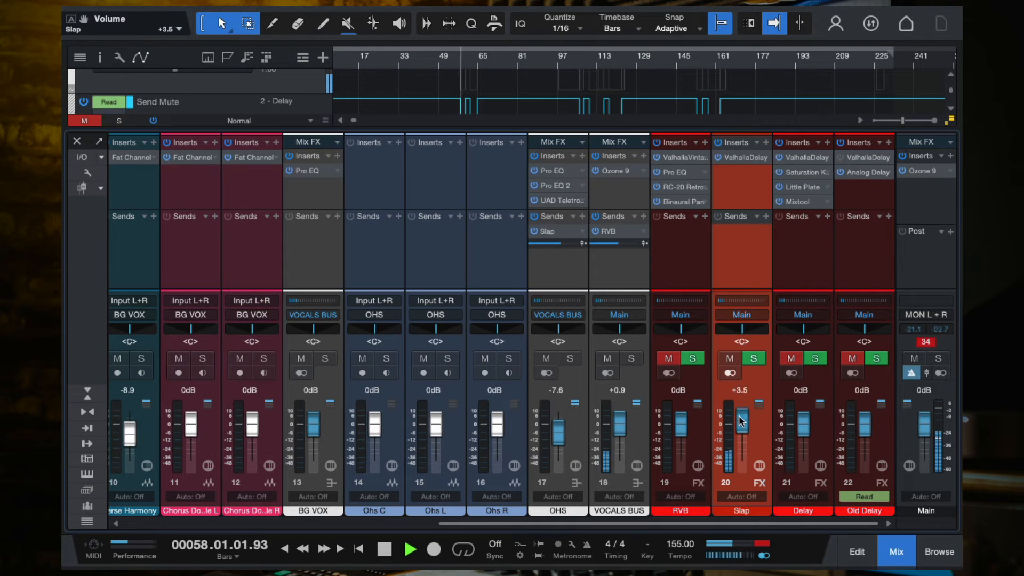
Audition the Slap channel's fader at +3.5 dB and +6.1 dB, return it to +10 dB, and stop the song
drag(740, 423, 744, 421)
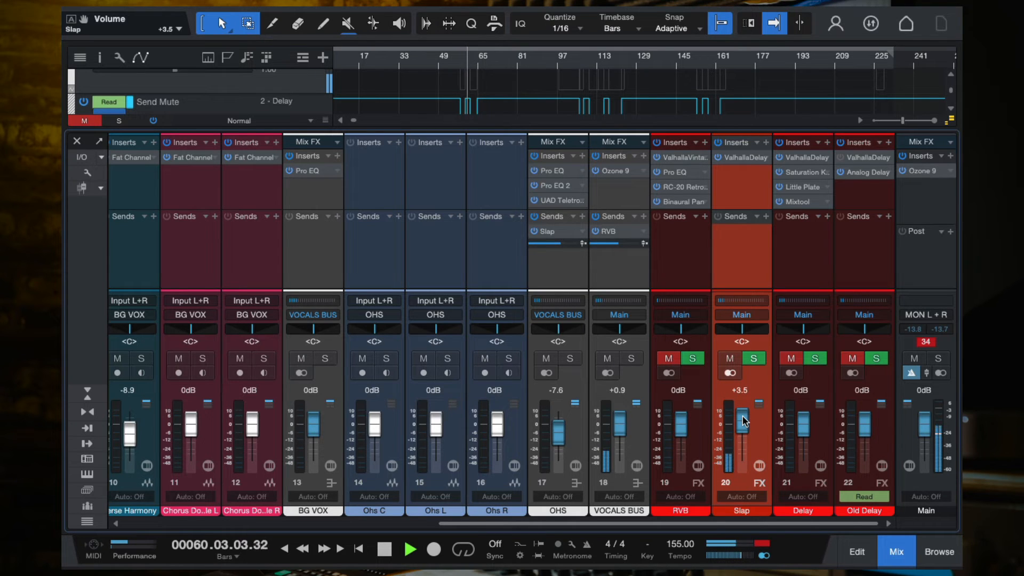
drag(745, 421, 745, 418)
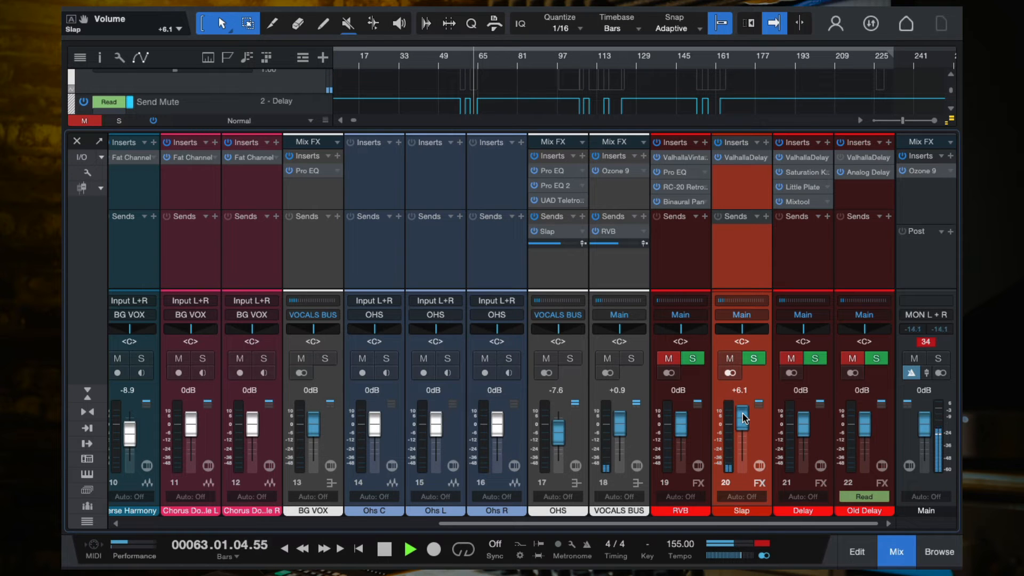
drag(743, 412, 745, 394)
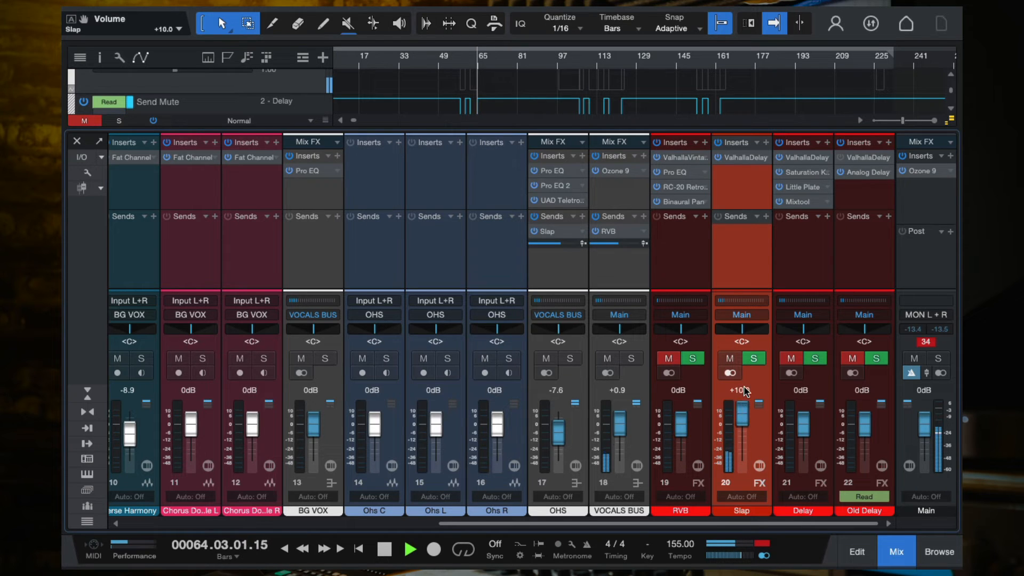
key(space)
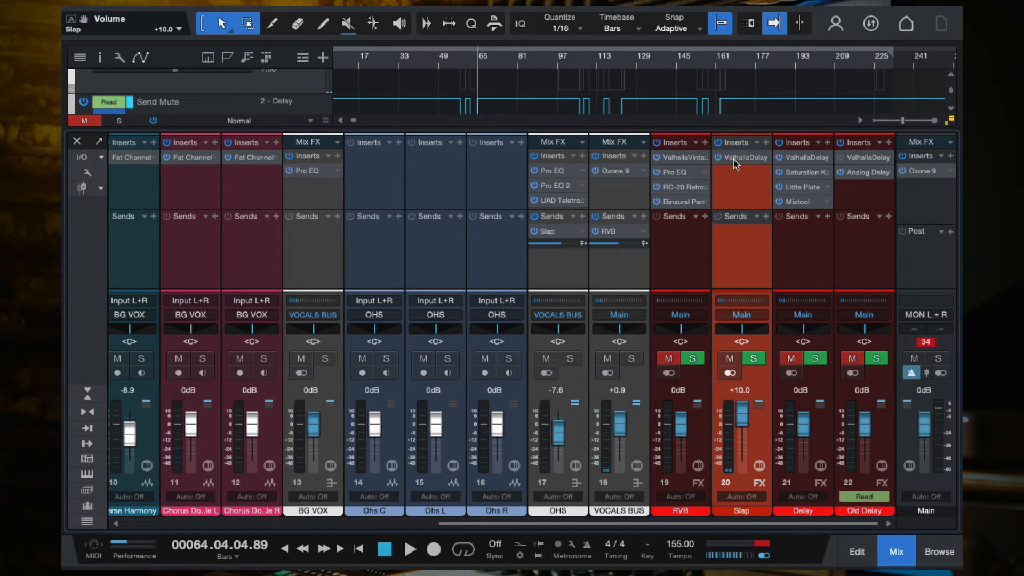
Set the Slap channel's ValhallaDelay spread to -0.1 ms during playback, close the plug-in, and stop the song
key(space)
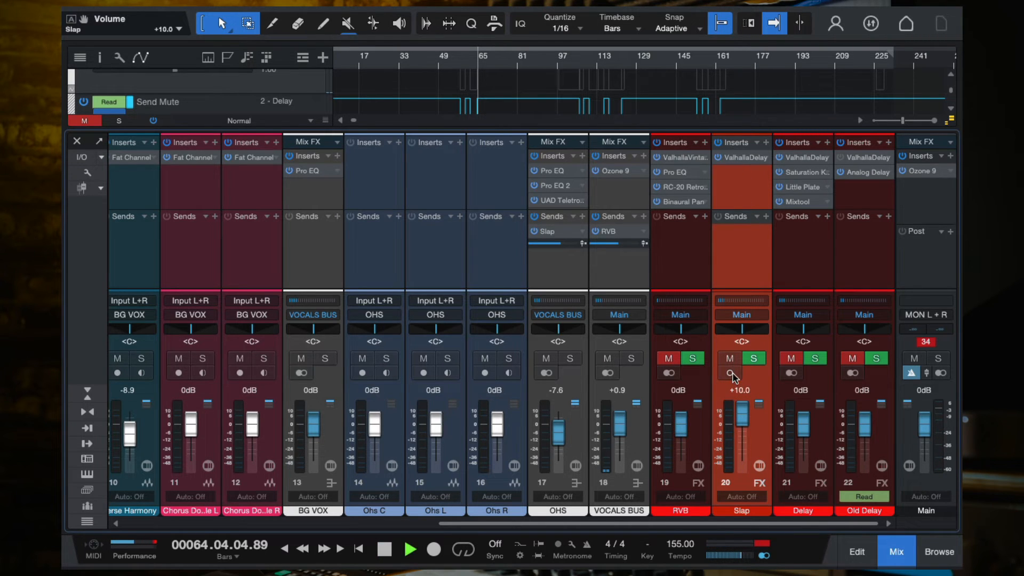
click(746, 158)
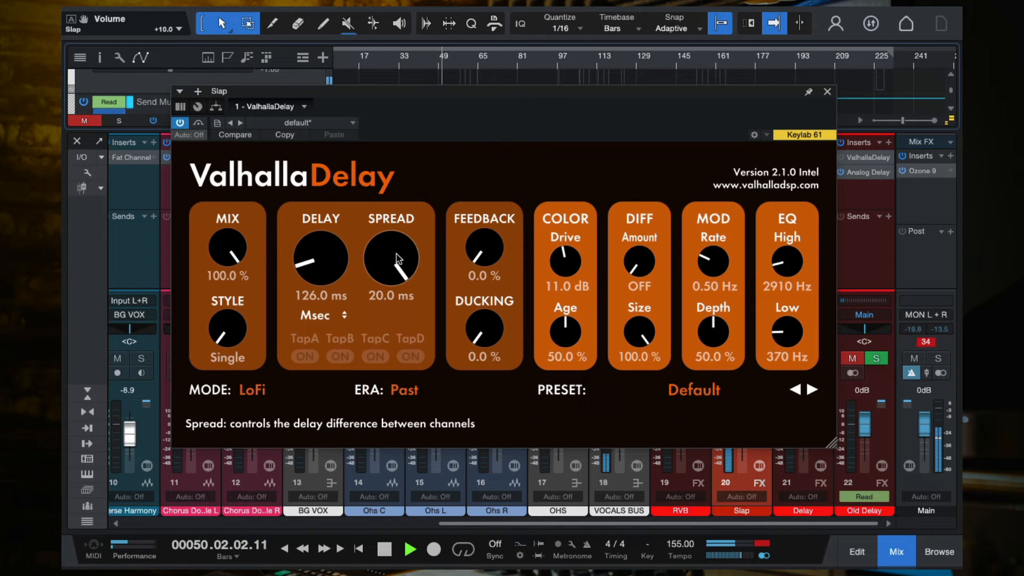
drag(395, 259, 396, 322)
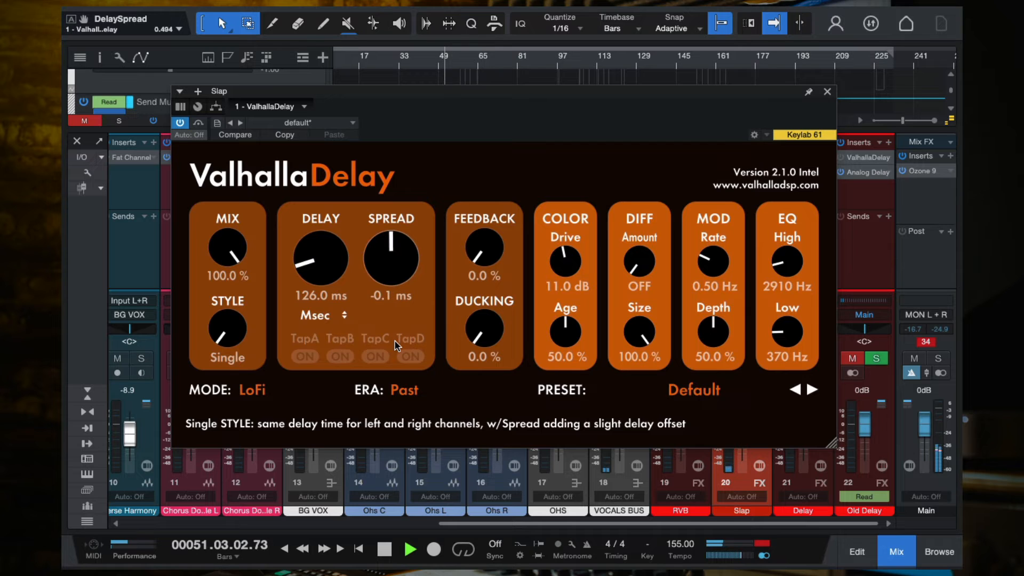
click(827, 91)
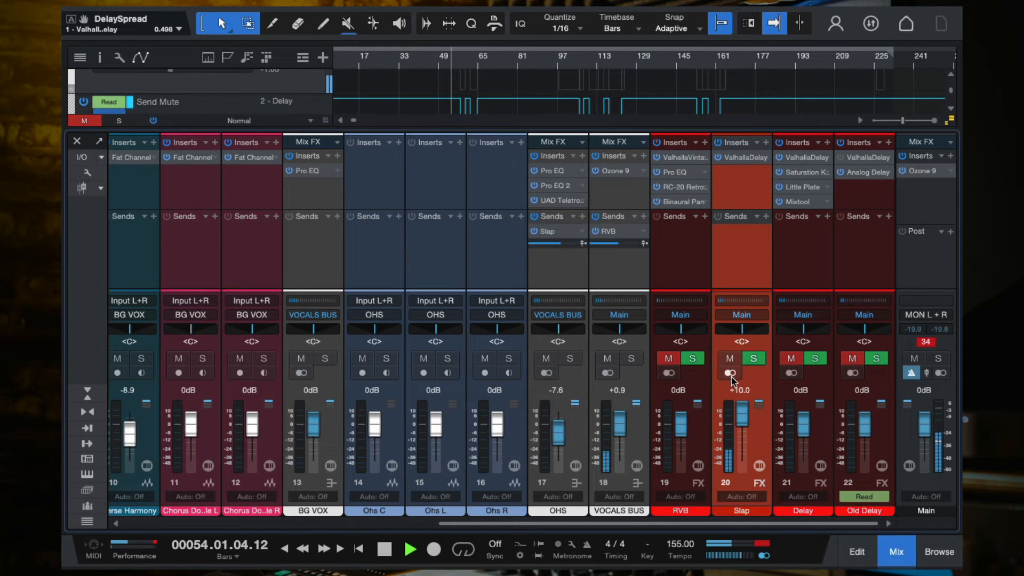
key(space)
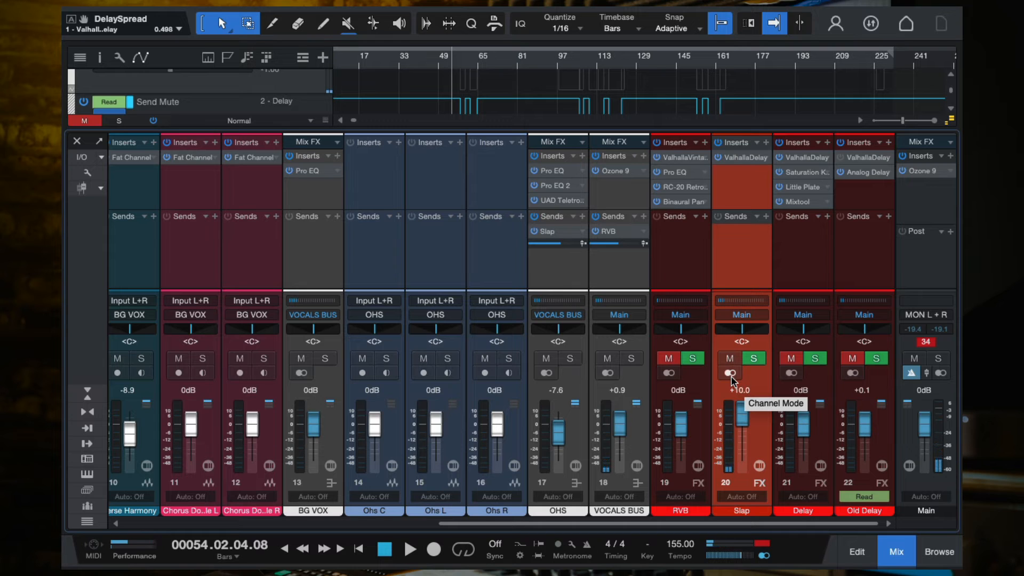
Toggle the Slap channel's channel mode and set its ValhallaDelay spread to 0.3 ms
click(739, 158)
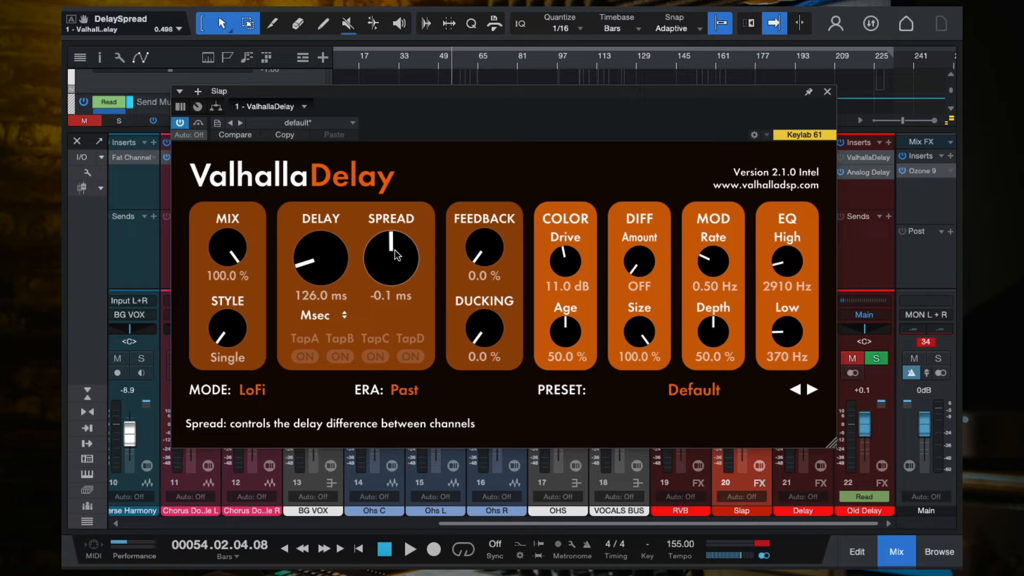
click(827, 92)
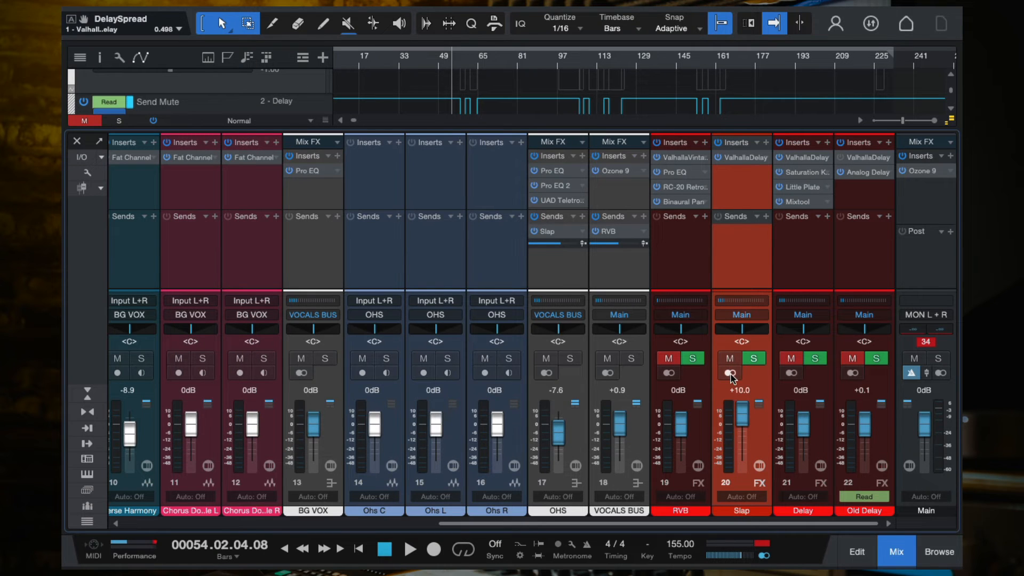
click(730, 374)
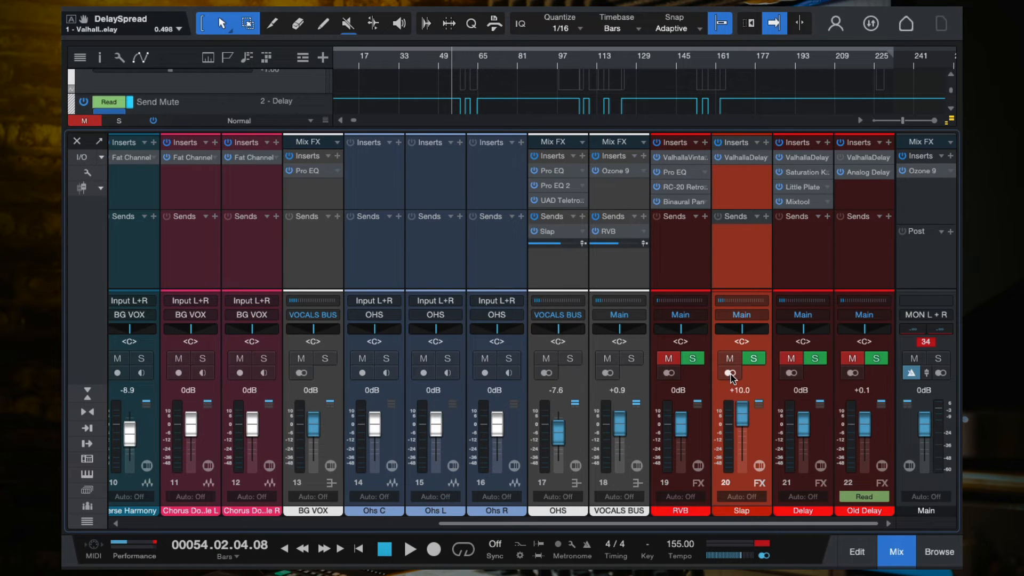
click(740, 158)
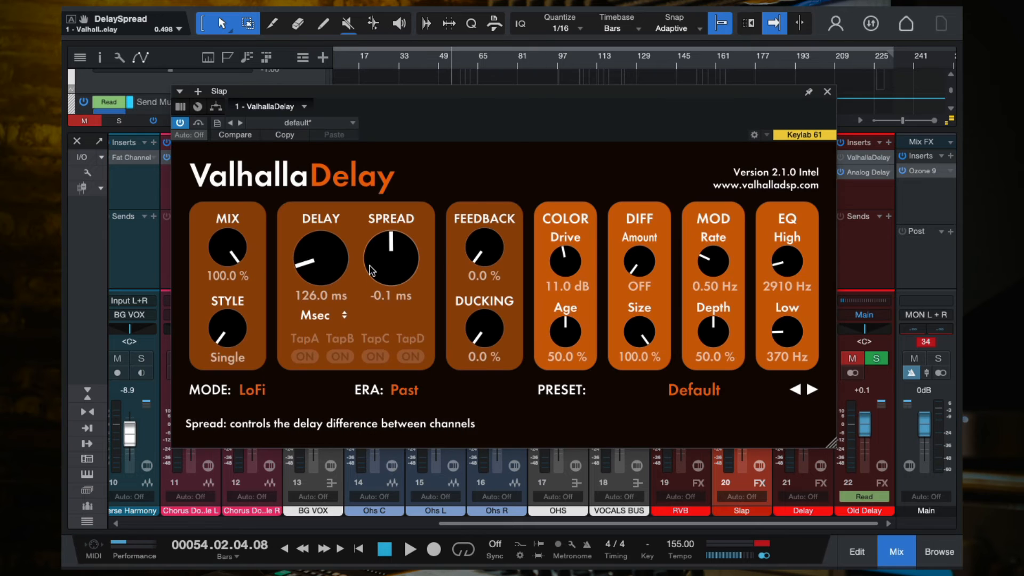
drag(399, 268, 397, 267)
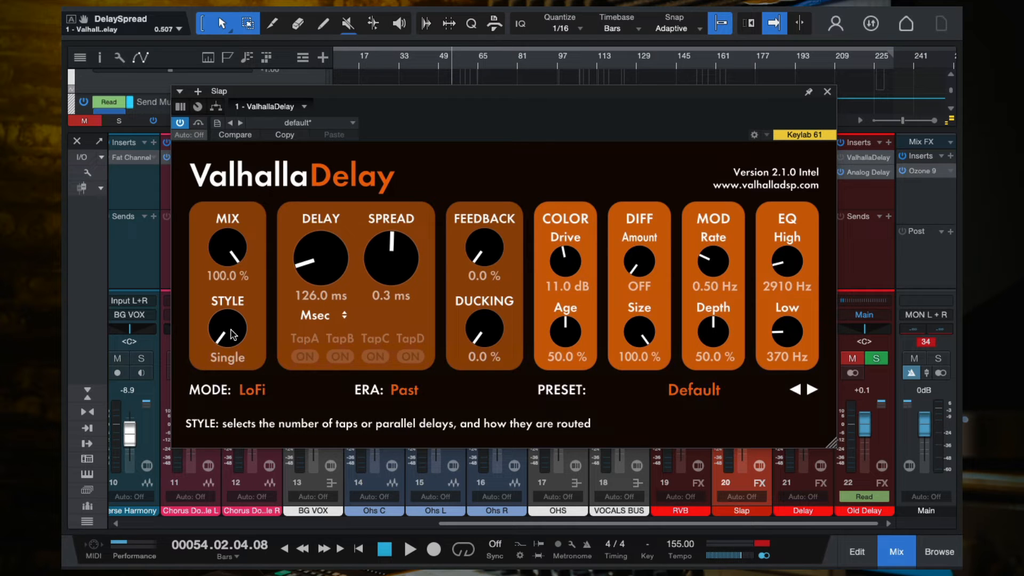
Switch the slap delay's style to Dual, set the right delay to 90 ms, and audition it
drag(231, 330, 226, 296)
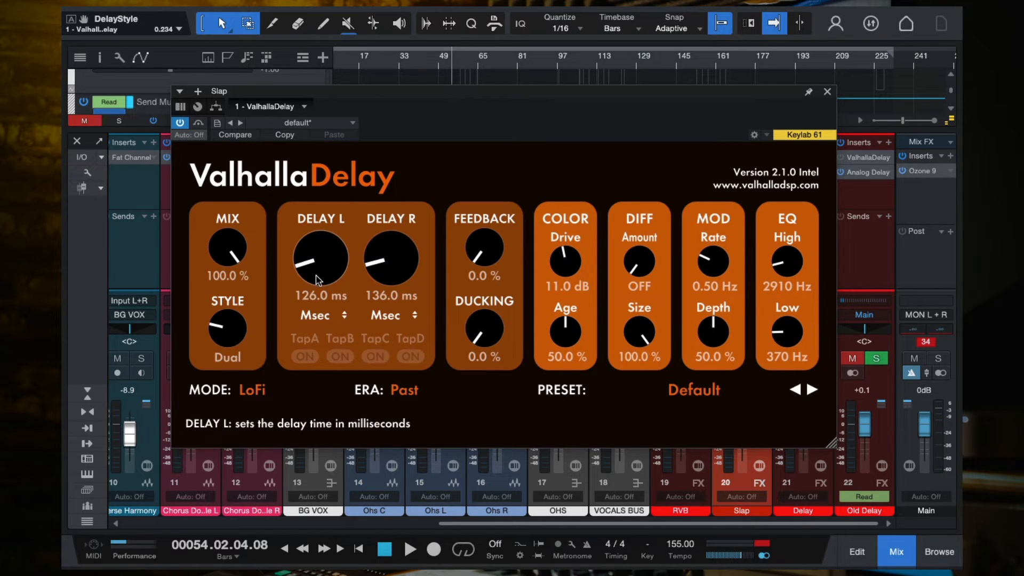
drag(380, 273, 380, 283)
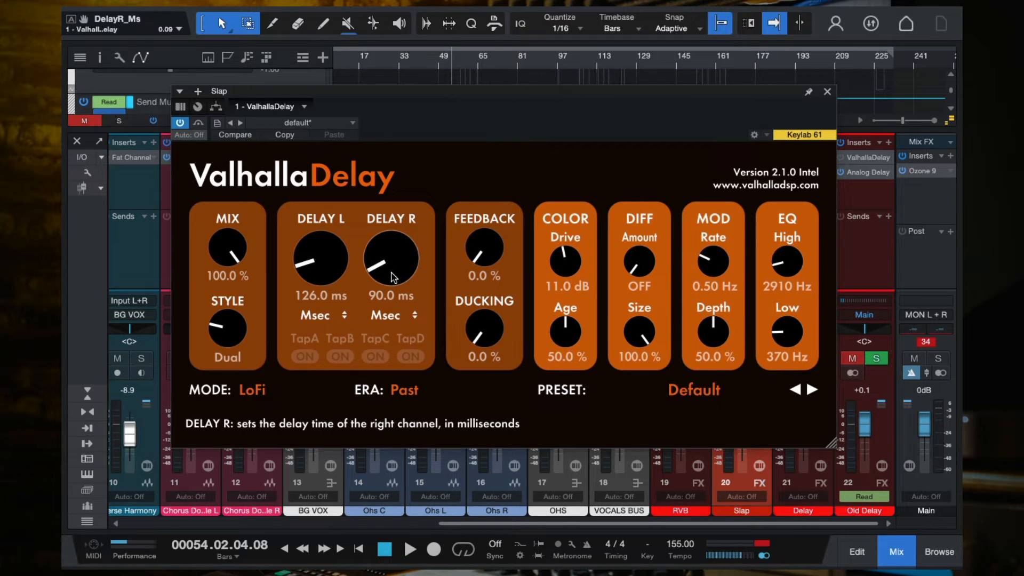
drag(545, 93, 545, 118)
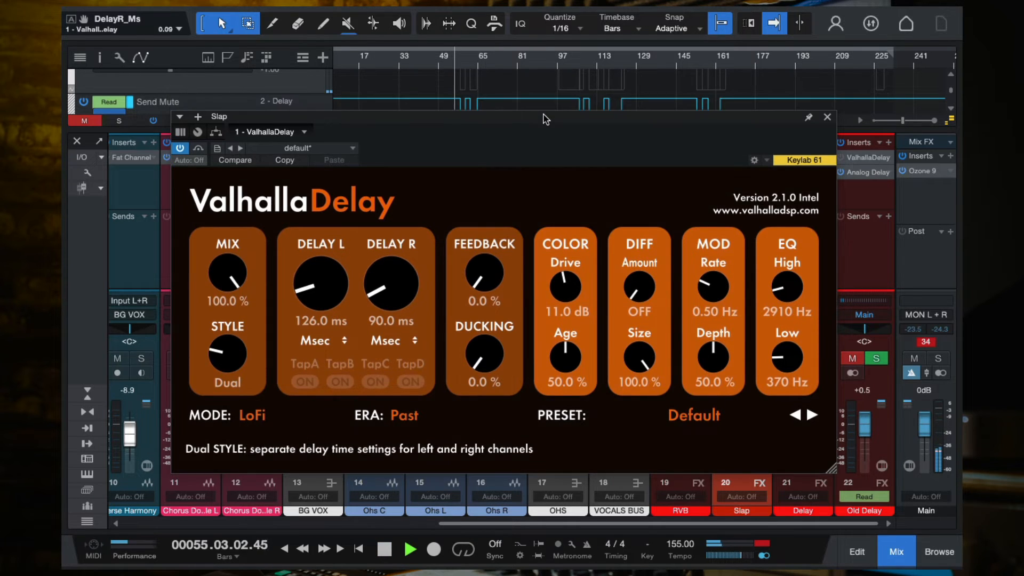
key(space)
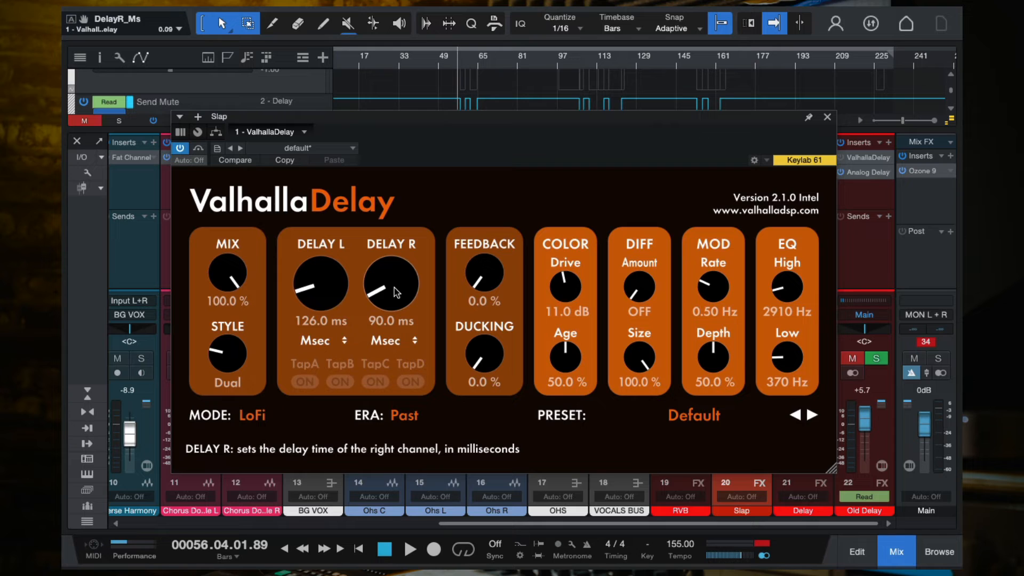
Close the ValhallaDelay, lower the Slap channel's fader to +4.1 dB during playback, and fine-tune it
key(space)
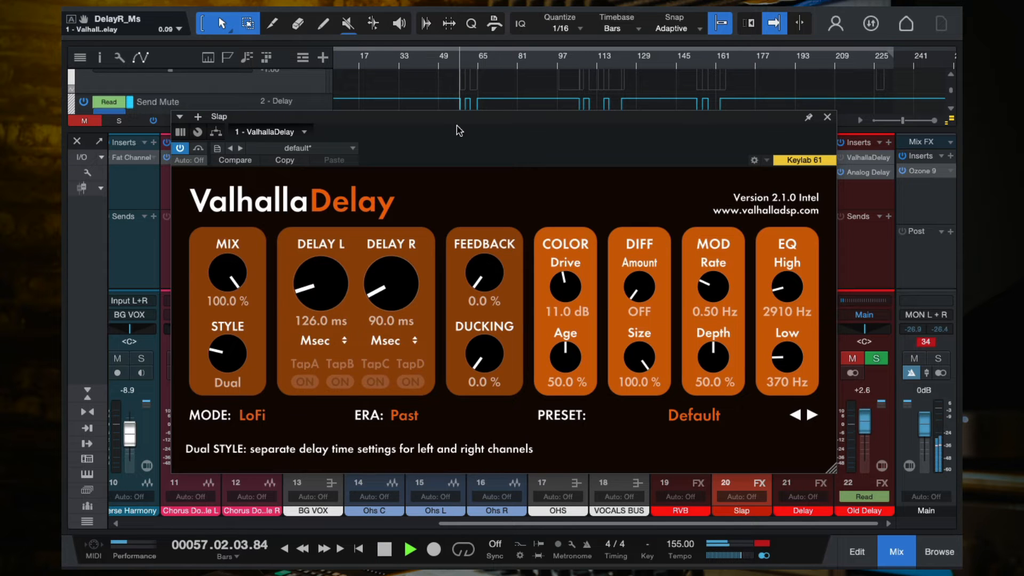
click(828, 118)
drag(746, 411, 746, 423)
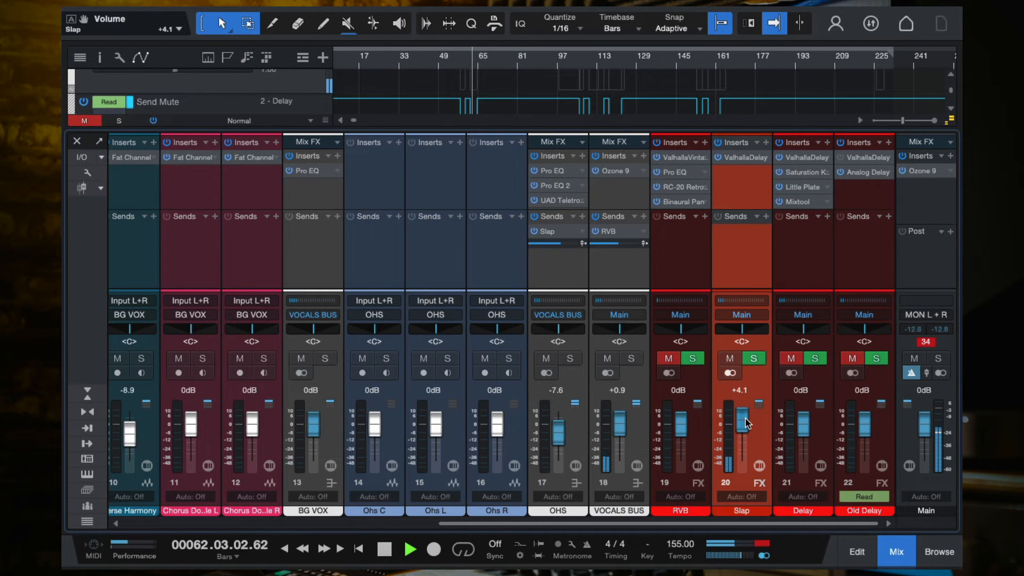
drag(746, 417, 745, 416)
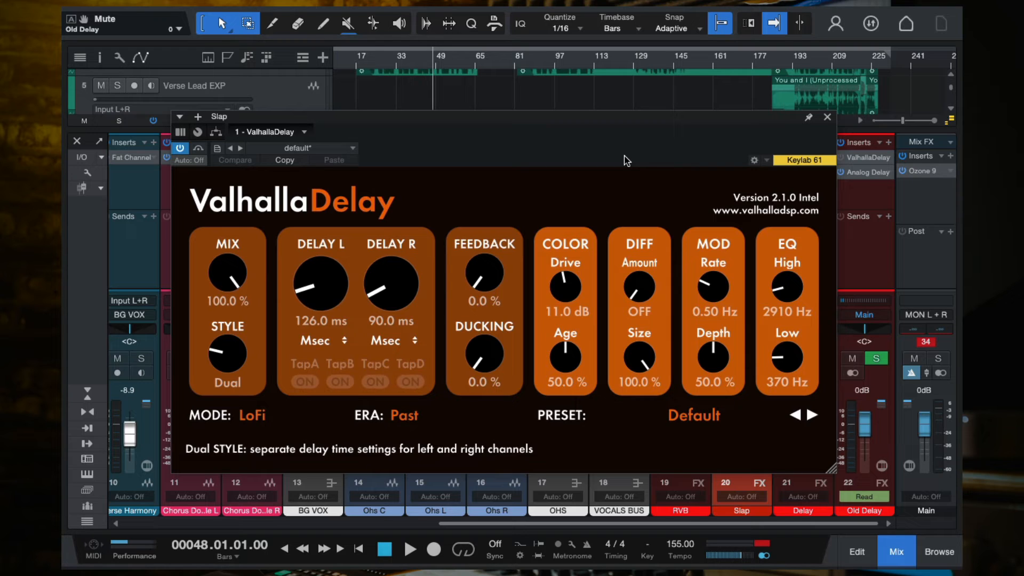
Play the song from bar 48 with the Slap channel's ValhallaDelay open
key(space)
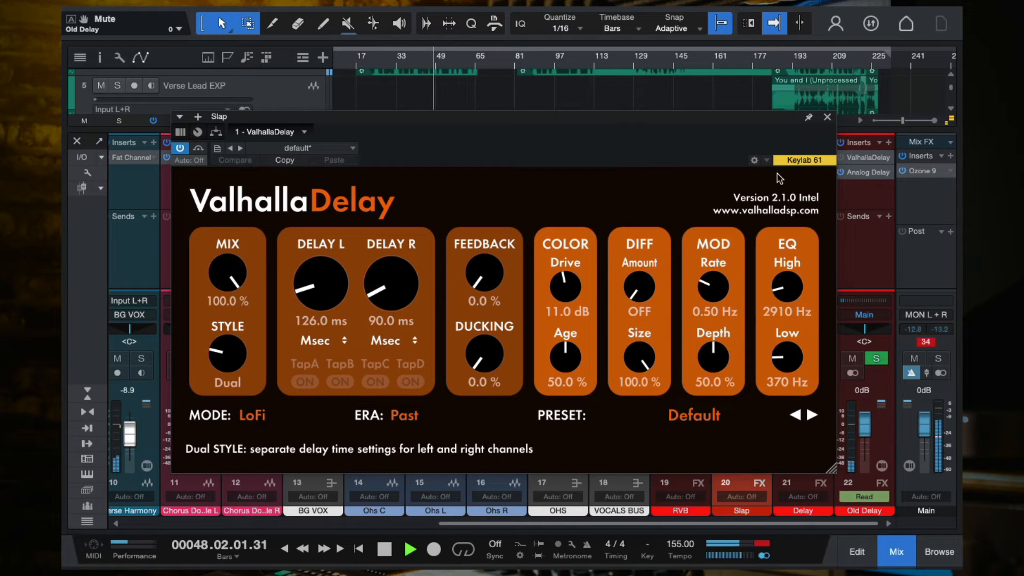
Raise the Slap channel's fader to +10.0 dB, switch its ValhallaDelay style to Single, and audition it
click(826, 120)
drag(742, 425, 742, 412)
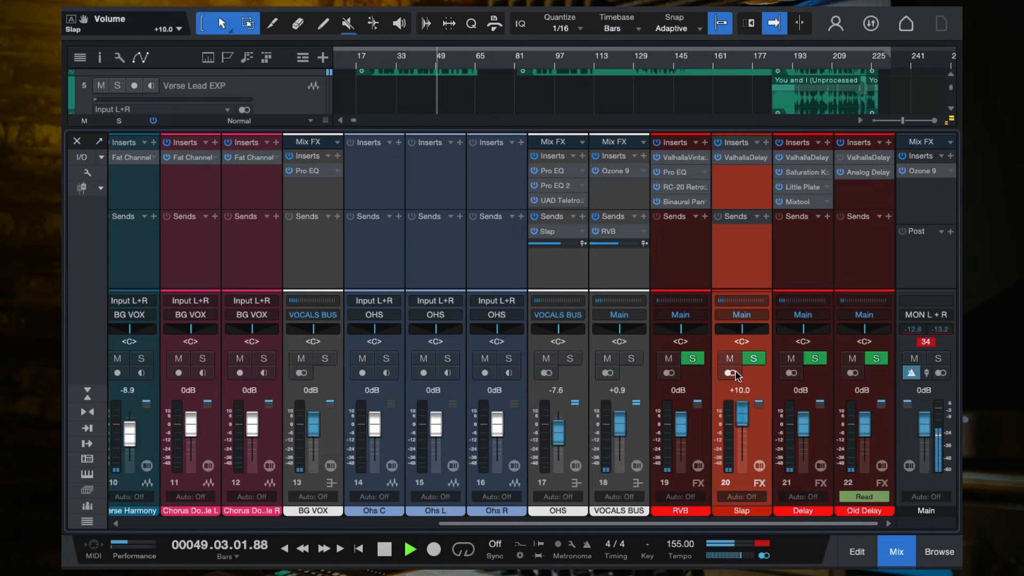
double_click(742, 158)
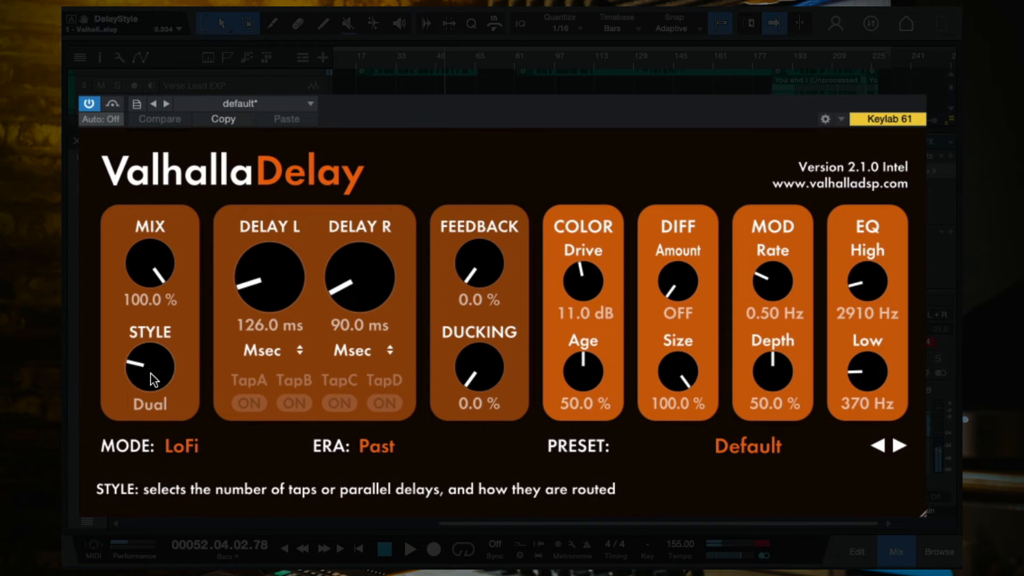
drag(150, 368, 148, 408)
key(space)
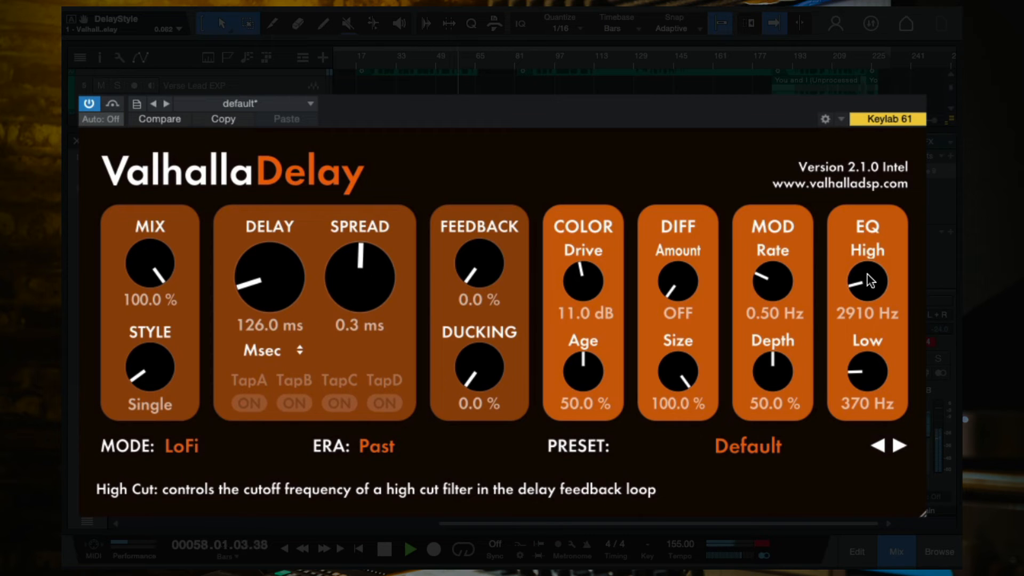
key(space)
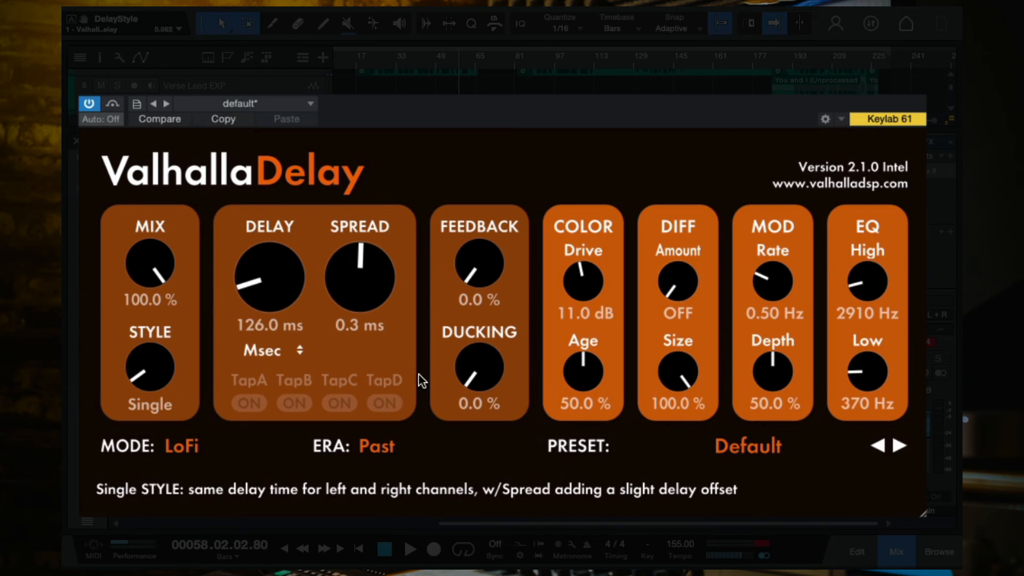
Audition the slap delay in Tape mode, return it to LoFi mode, and stop playback
click(179, 444)
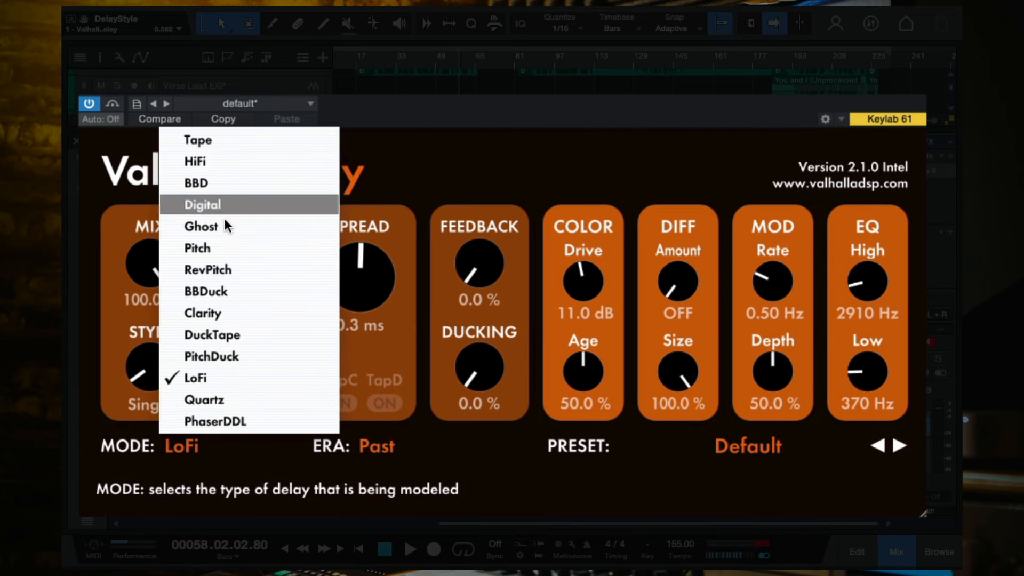
click(197, 139)
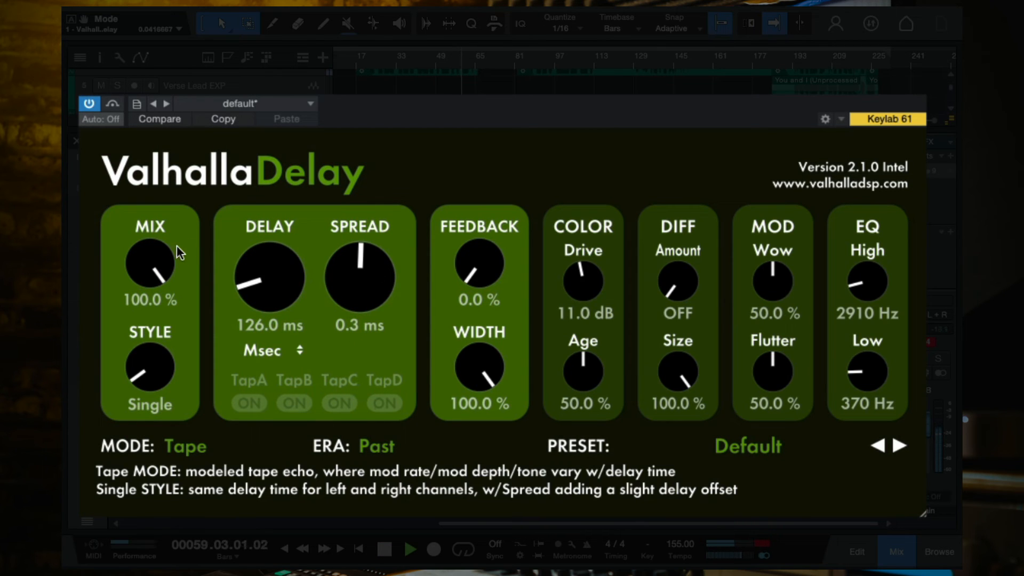
click(178, 447)
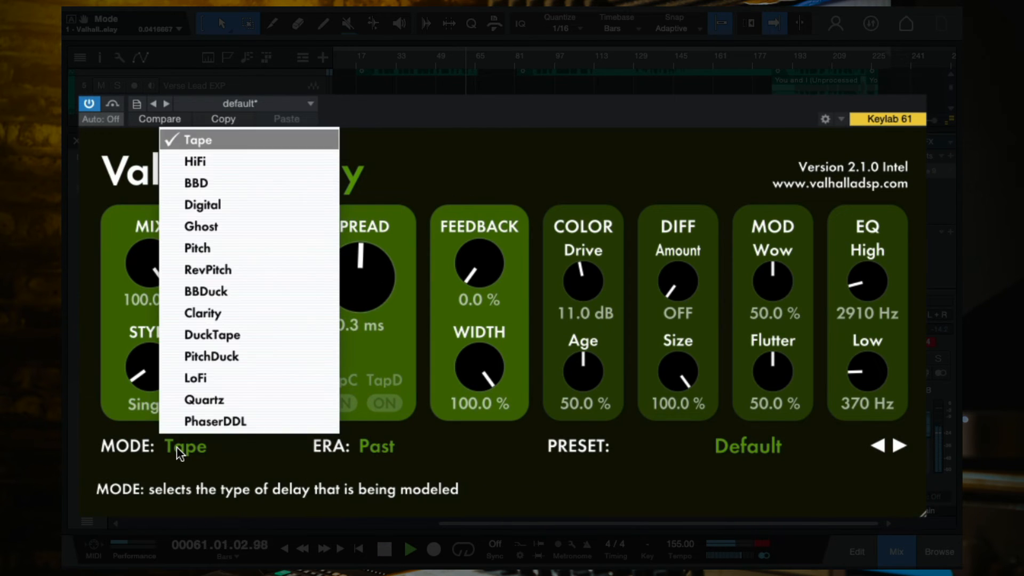
click(213, 377)
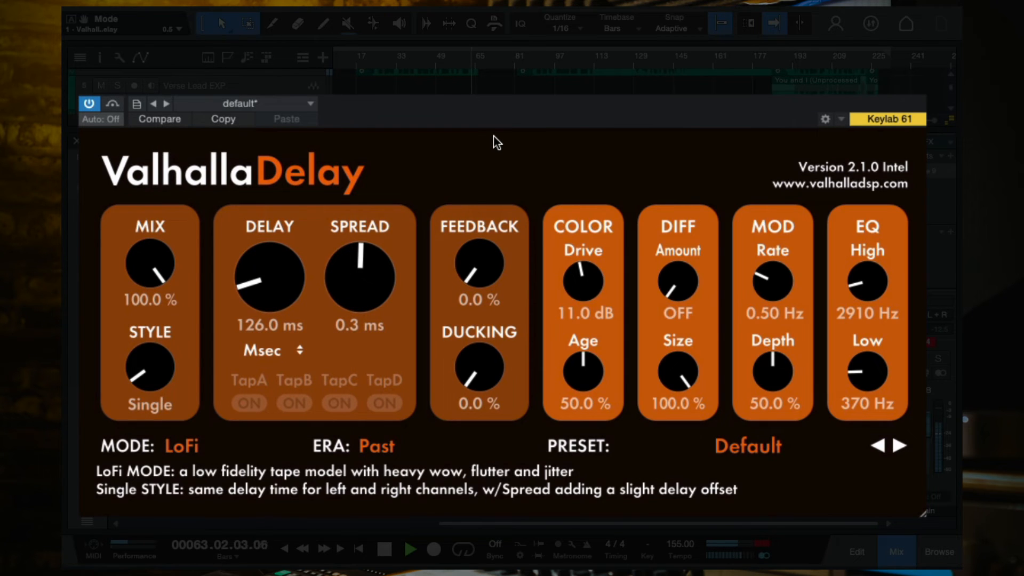
key(space)
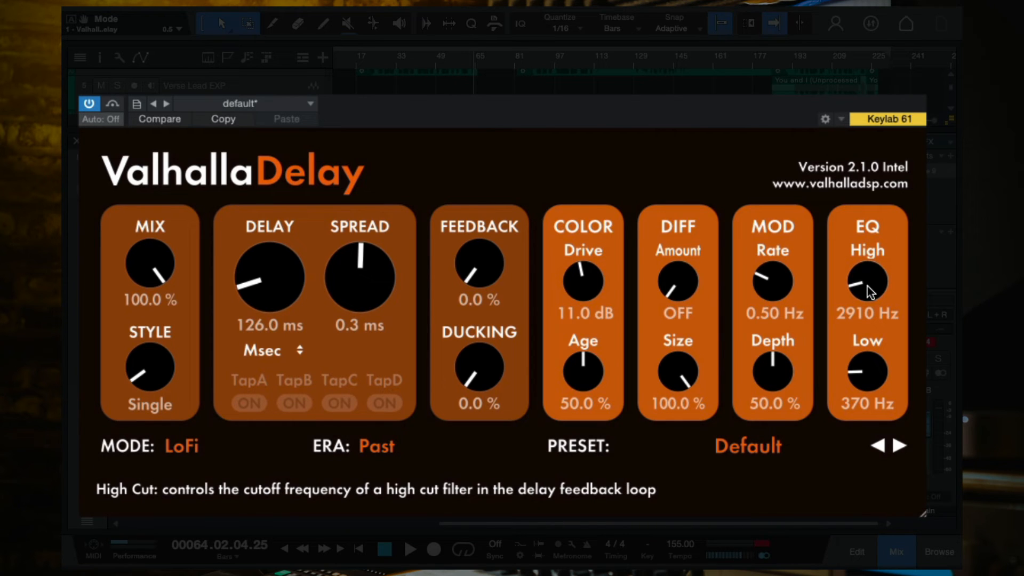
Open the slap delay's high cut fully to 20000 Hz and audition it from an earlier point in the song
drag(870, 292, 864, 205)
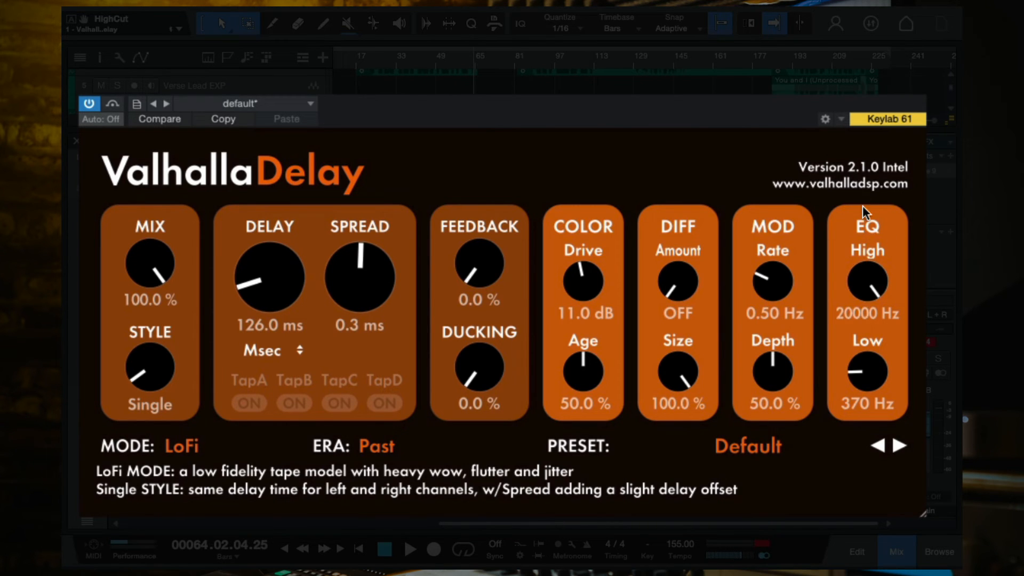
key(space)
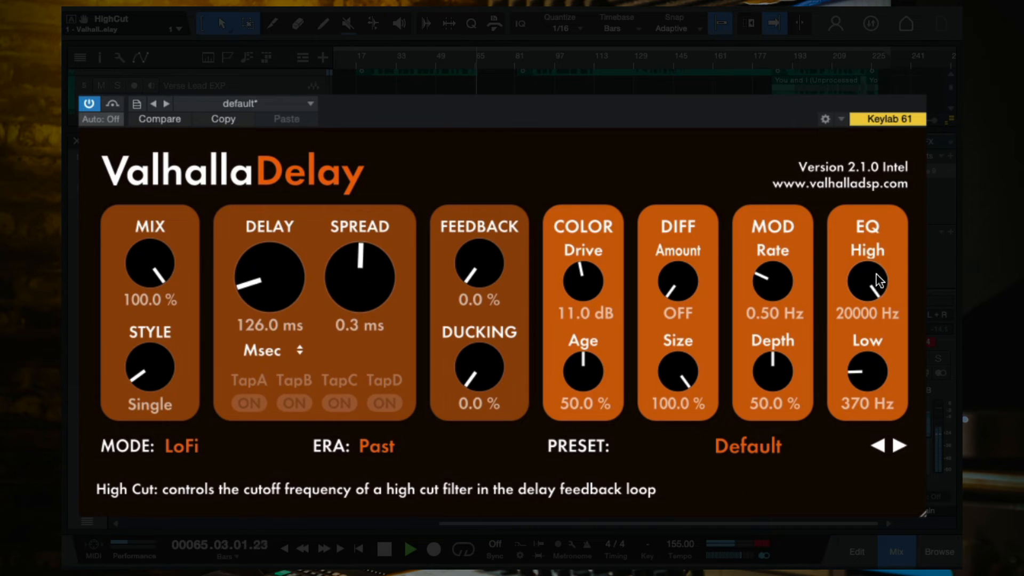
click(368, 57)
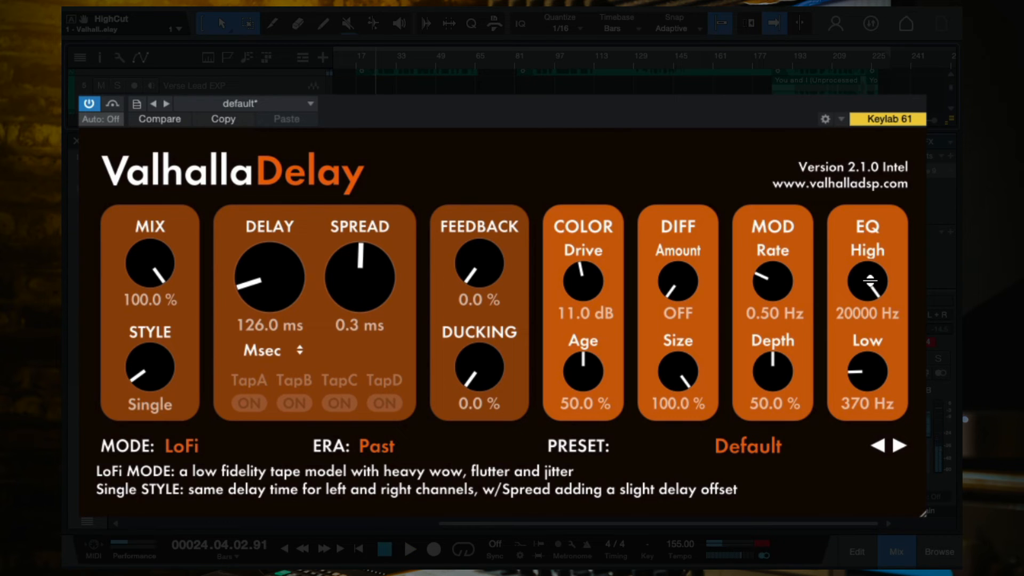
key(space)
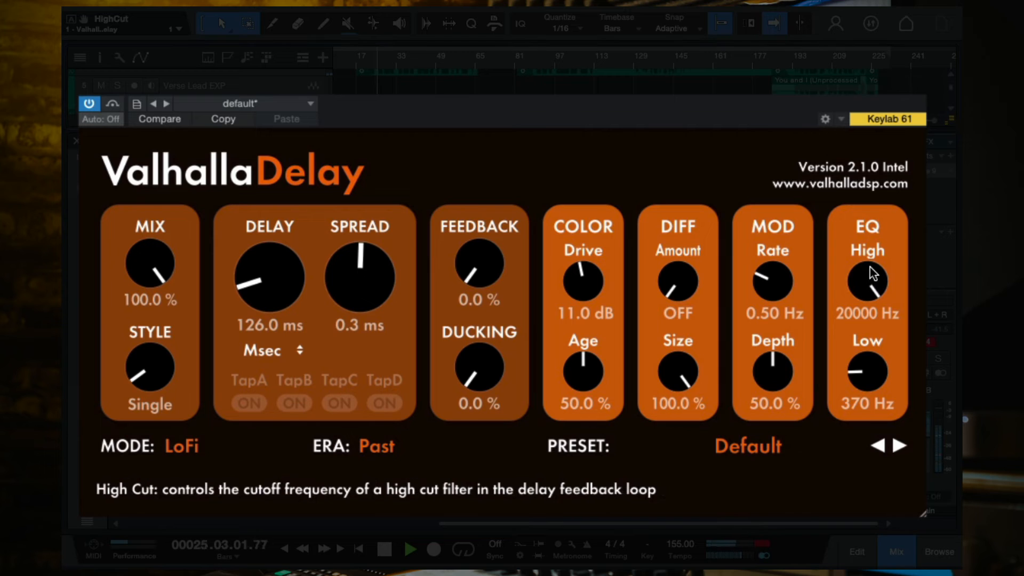
Sweep the slap delay's high cut down and back up to 6830 Hz
drag(866, 271, 874, 481)
drag(869, 297, 875, 239)
drag(875, 259, 875, 237)
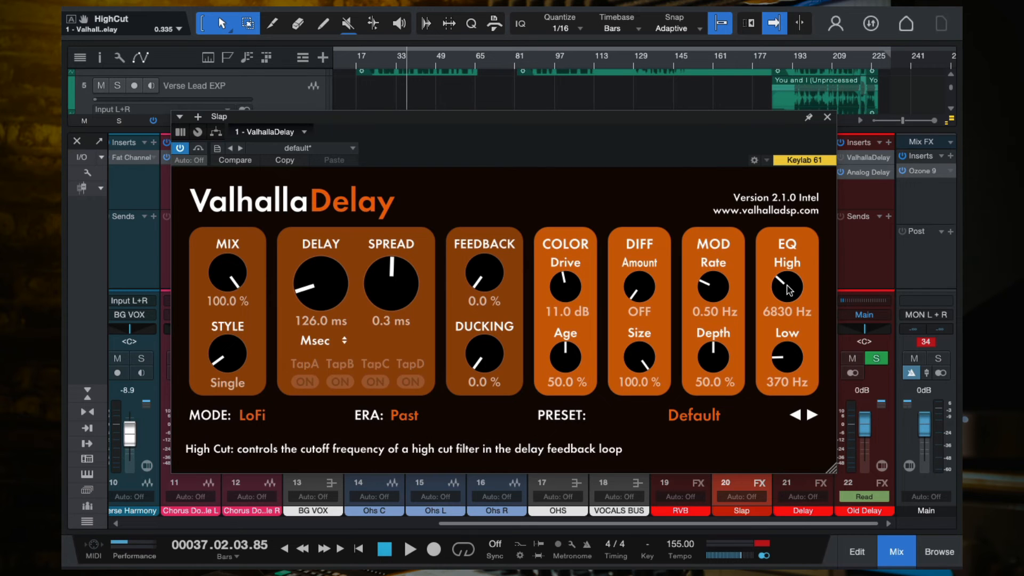
Lower the slap delay's high cut to 2990 Hz and close the ValhallaDelay
scroll(790, 302, down, 5)
scroll(790, 302, down, 7)
scroll(786, 294, down, 3)
scroll(790, 300, up, 2)
scroll(790, 299, down, 2)
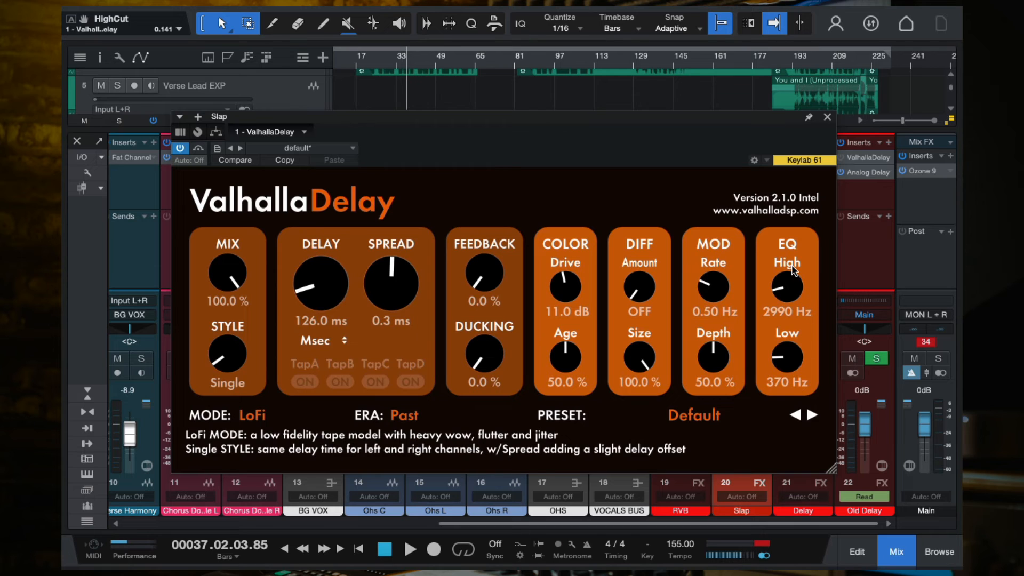
click(827, 117)
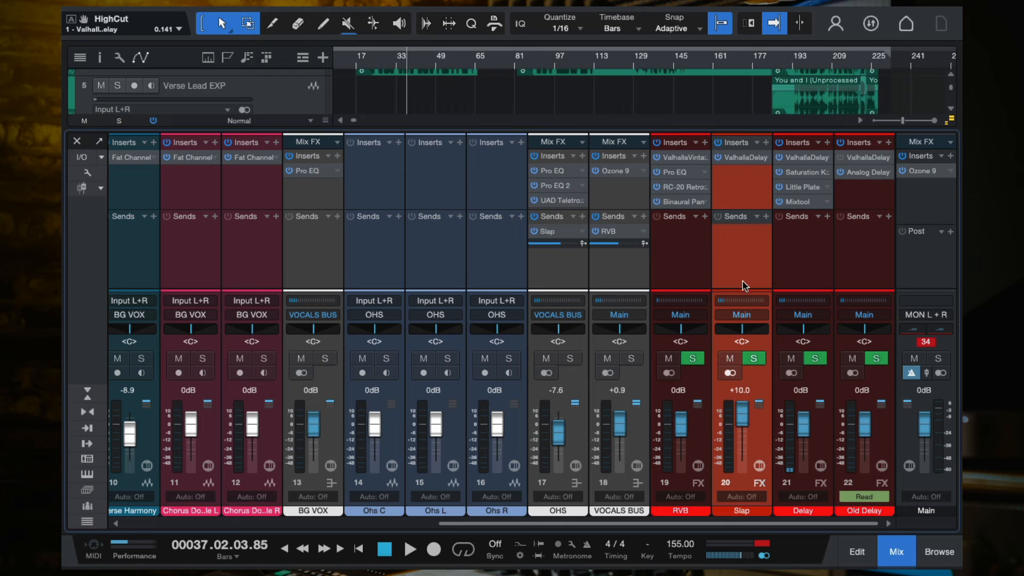
Insert a Pro EQ after the ValhallaDelay on the Slap channel and play the song from bar 17
click(765, 143)
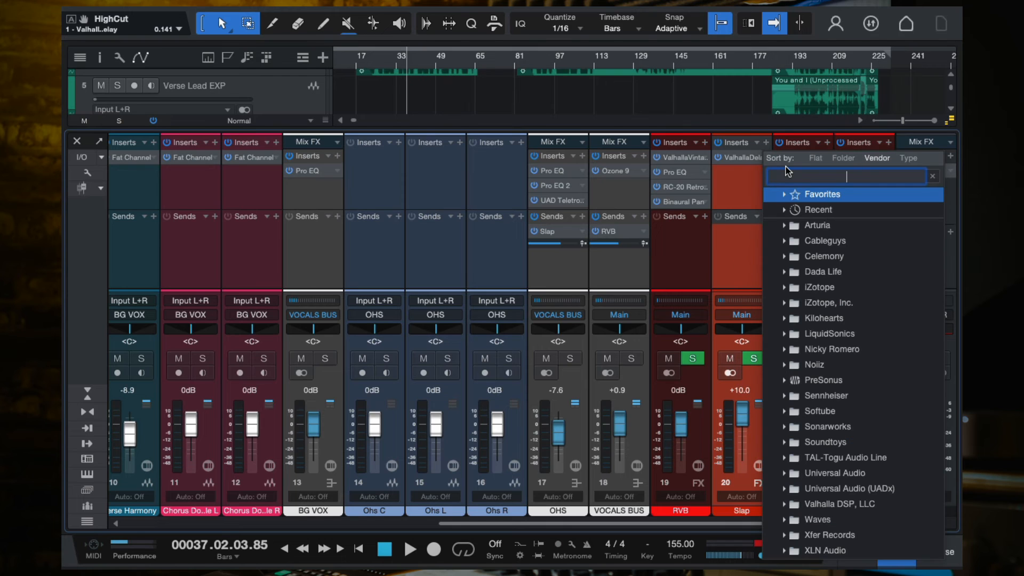
text(pro)
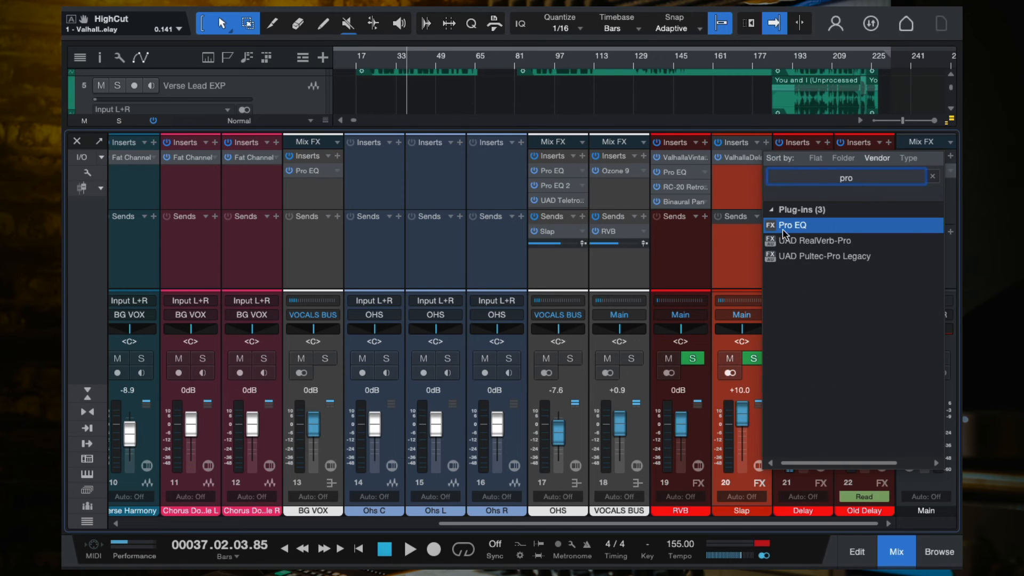
double_click(785, 225)
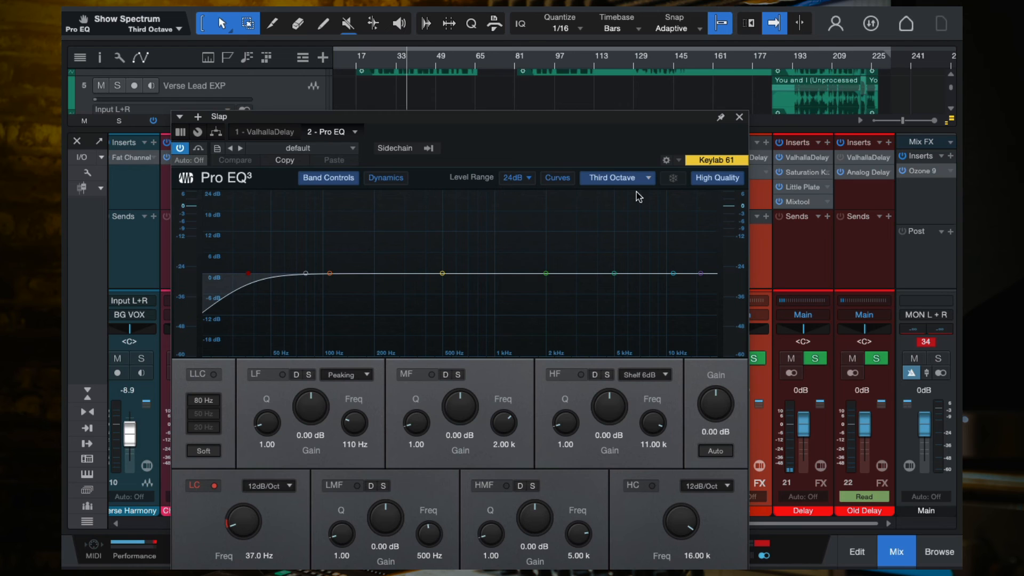
click(362, 60)
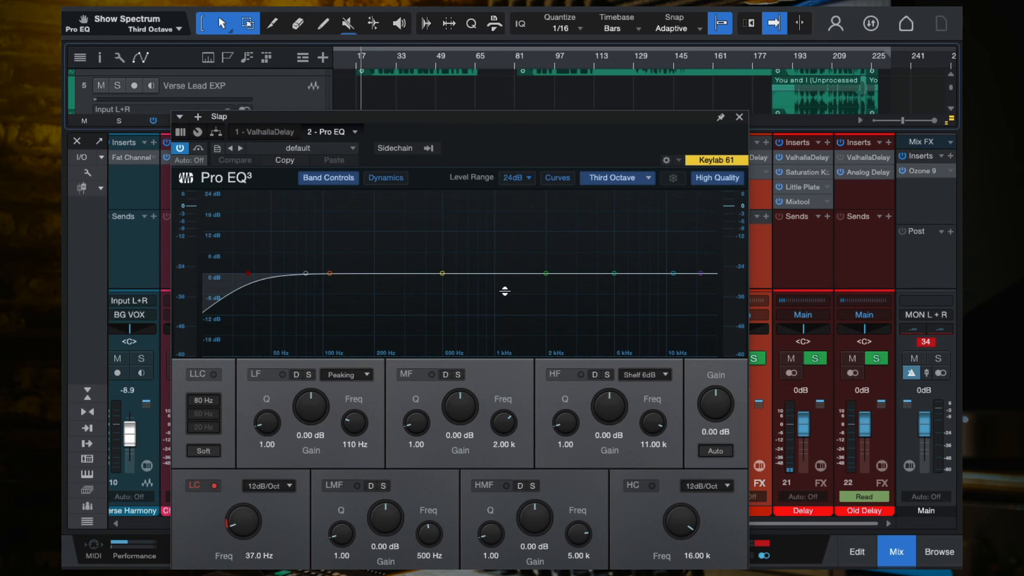
key(space)
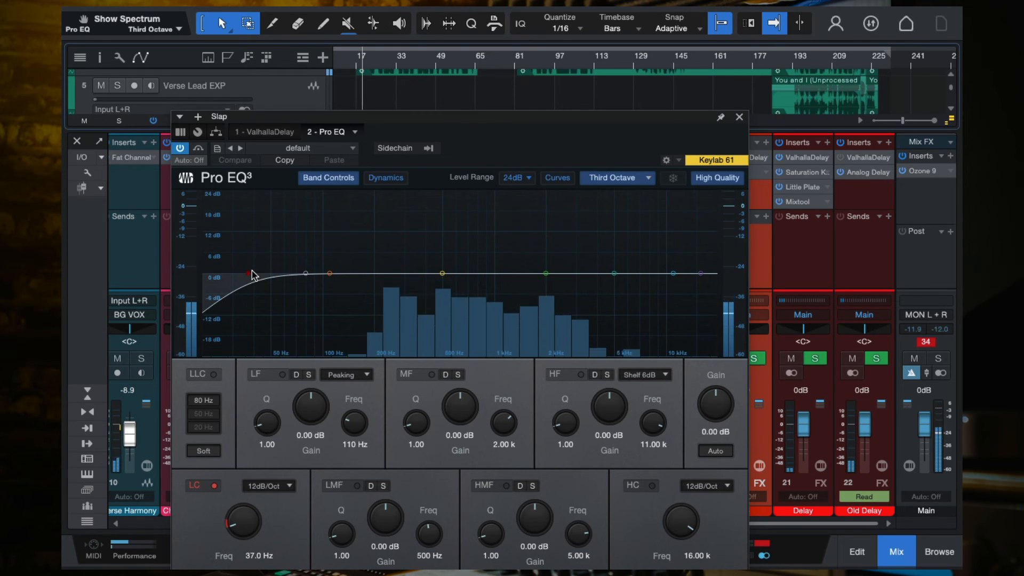
Shape the Pro EQ with a 191 Hz low cut, a 4.02 kHz high cut, and a 12.30 dB LMF boost at 1.19 kHz with Q 2.94
drag(252, 275, 371, 275)
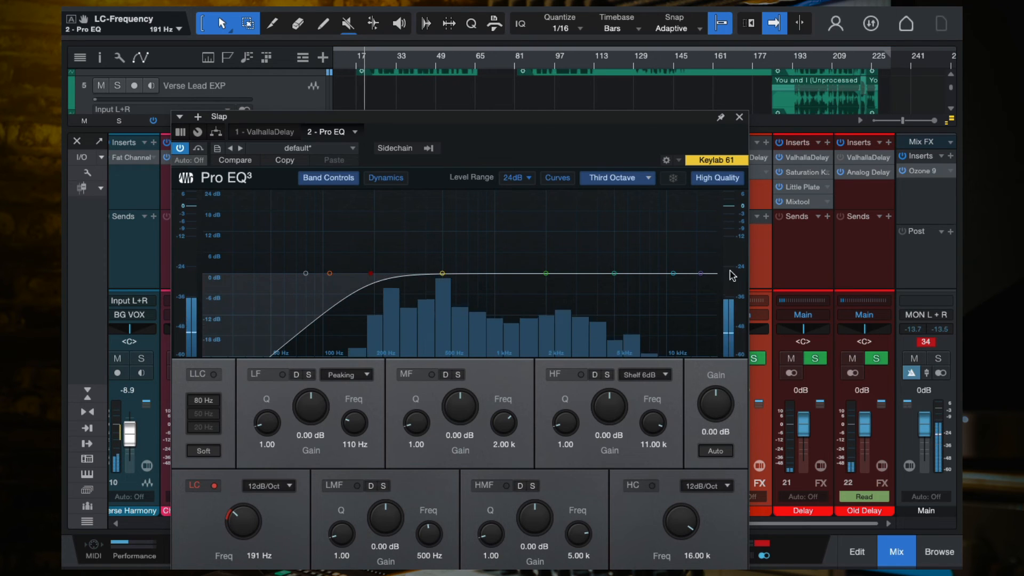
drag(701, 273, 600, 277)
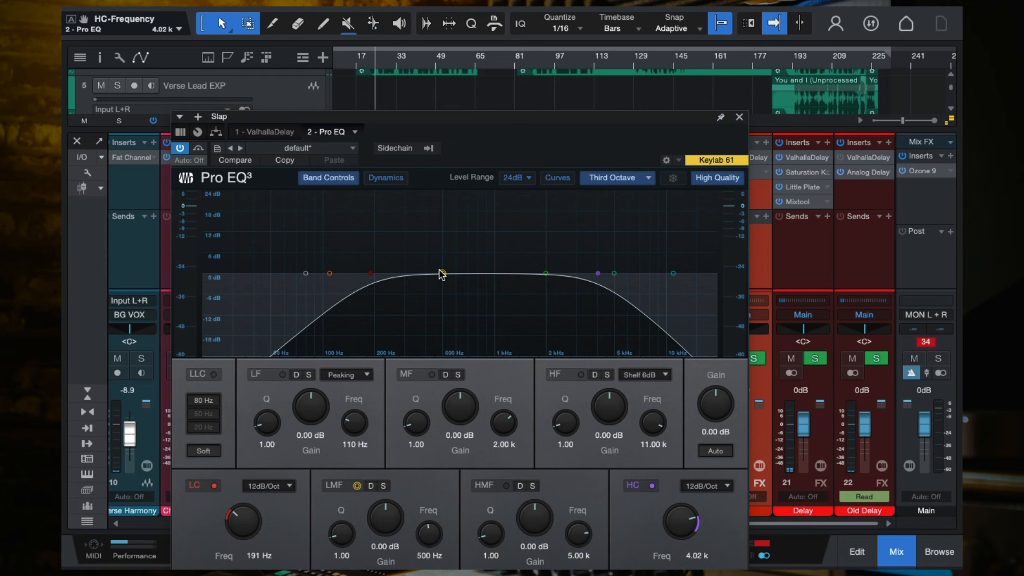
drag(442, 274, 507, 217)
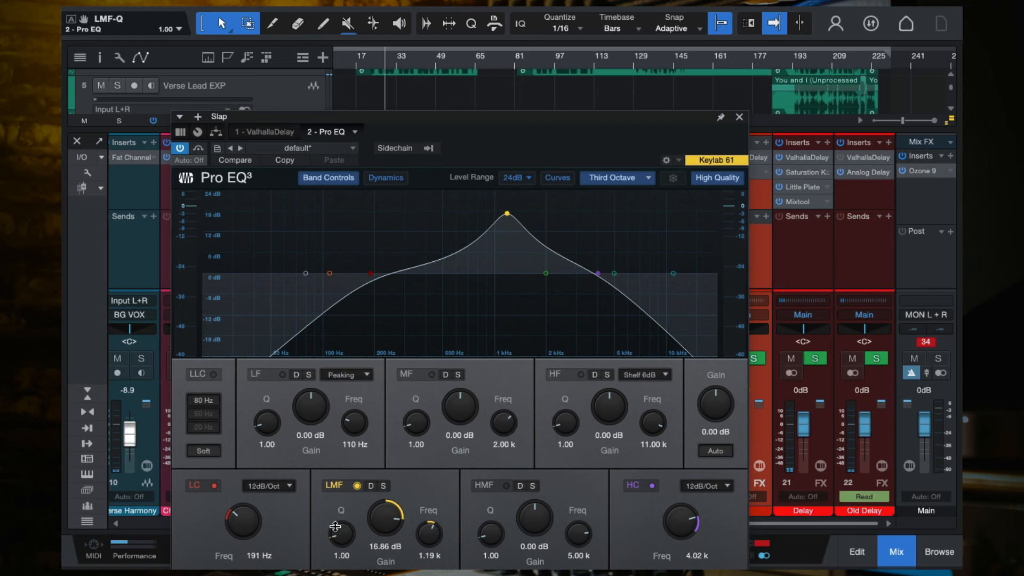
drag(340, 533, 395, 533)
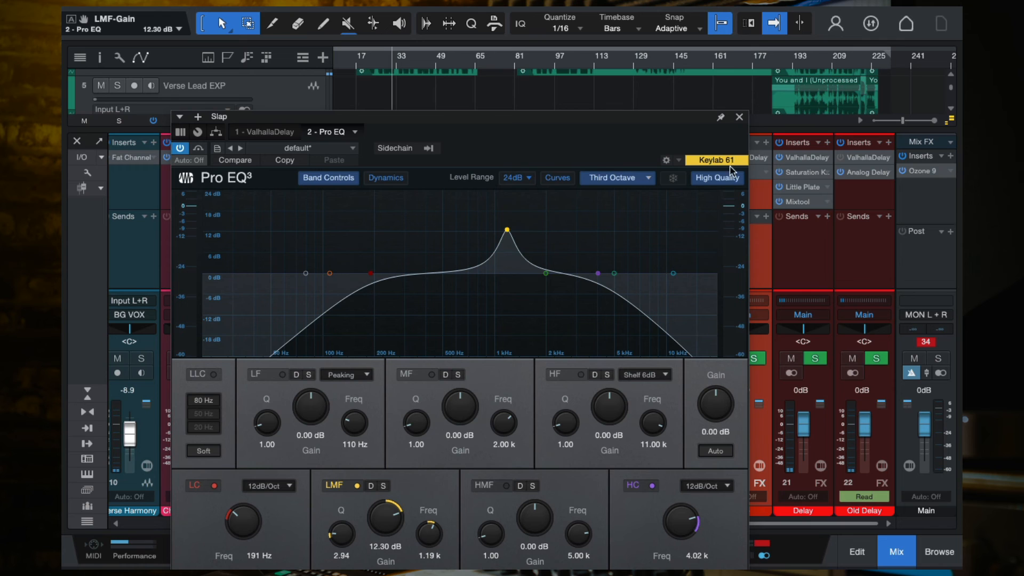
click(739, 117)
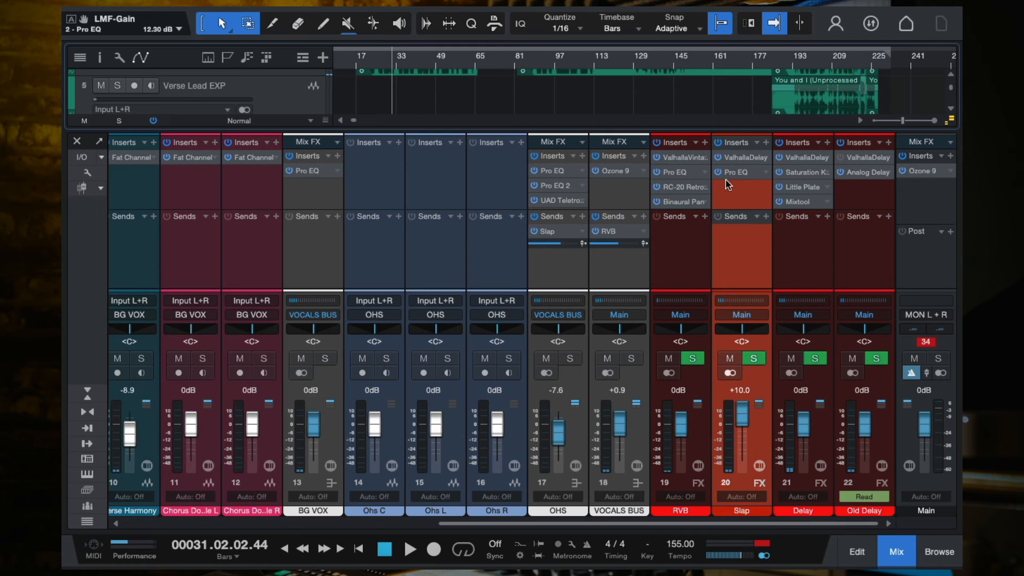
Check the Slap channel's ValhallaDelay and bypassed Pro EQ settings, and remove the Pro EQ from the inserts
click(745, 159)
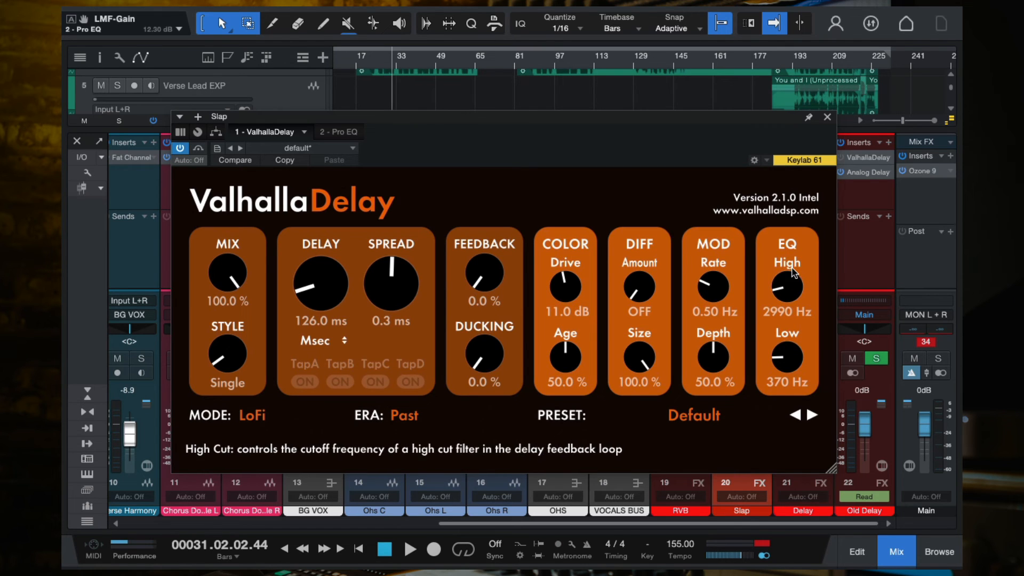
click(827, 118)
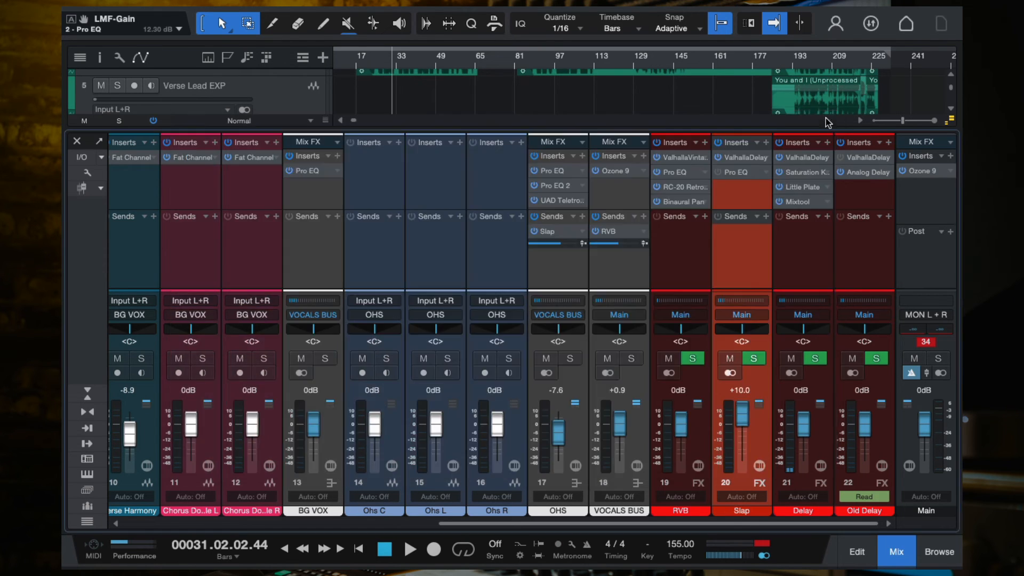
click(735, 173)
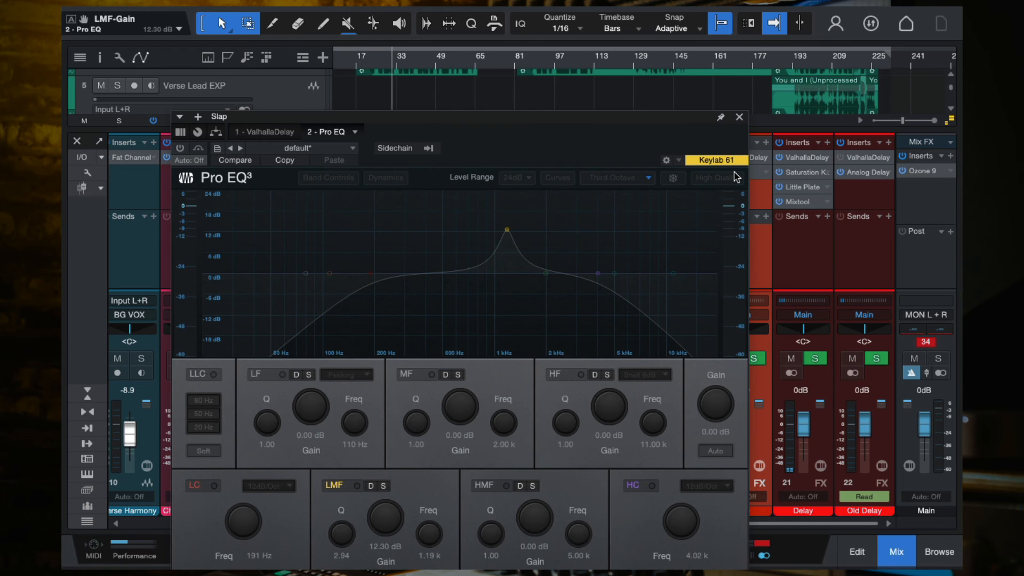
click(740, 118)
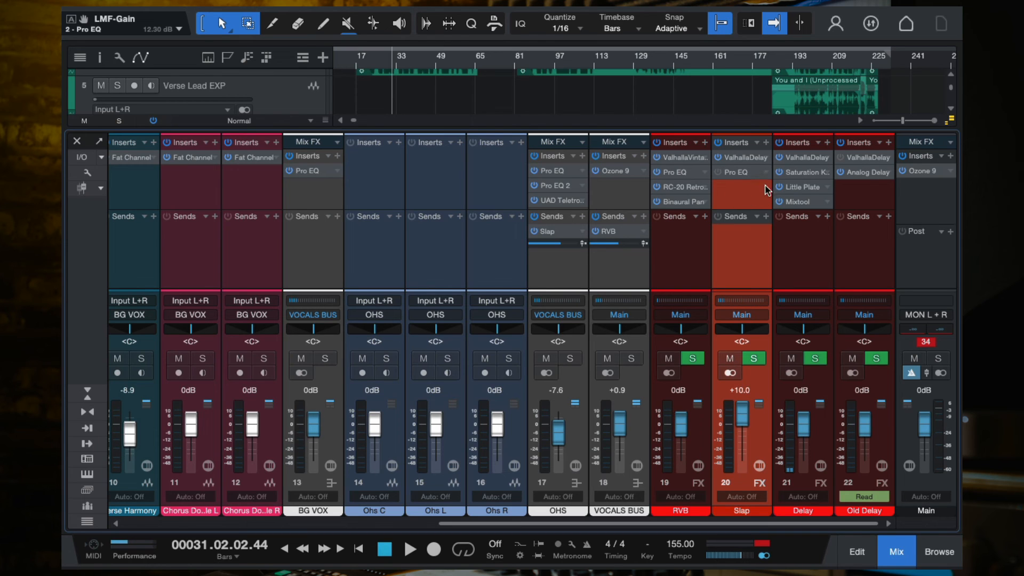
right_click(765, 172)
click(808, 320)
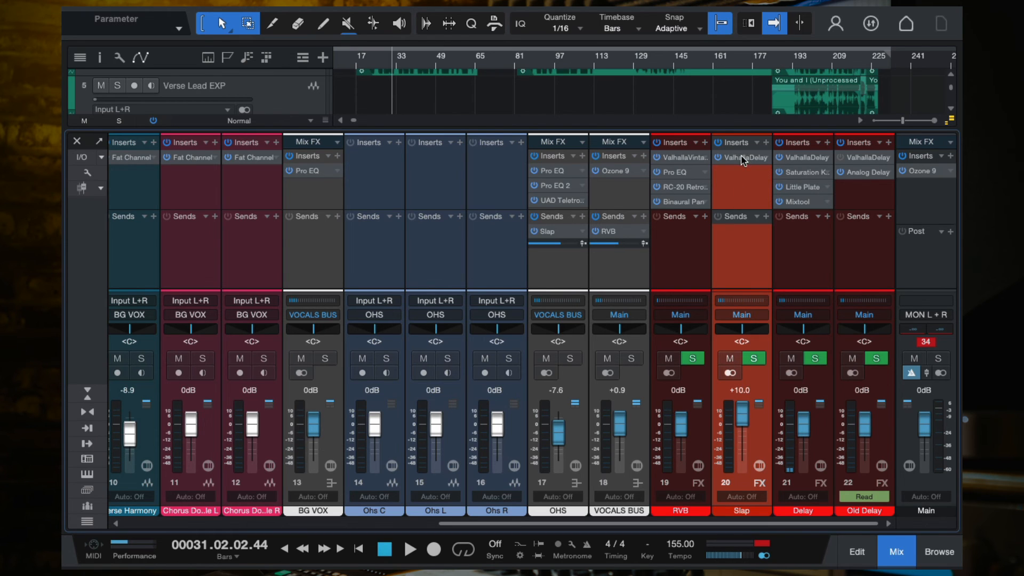
Set the low cut of the Slap channel's ValhallaDelay to 310 Hz and close the plug-in
click(741, 156)
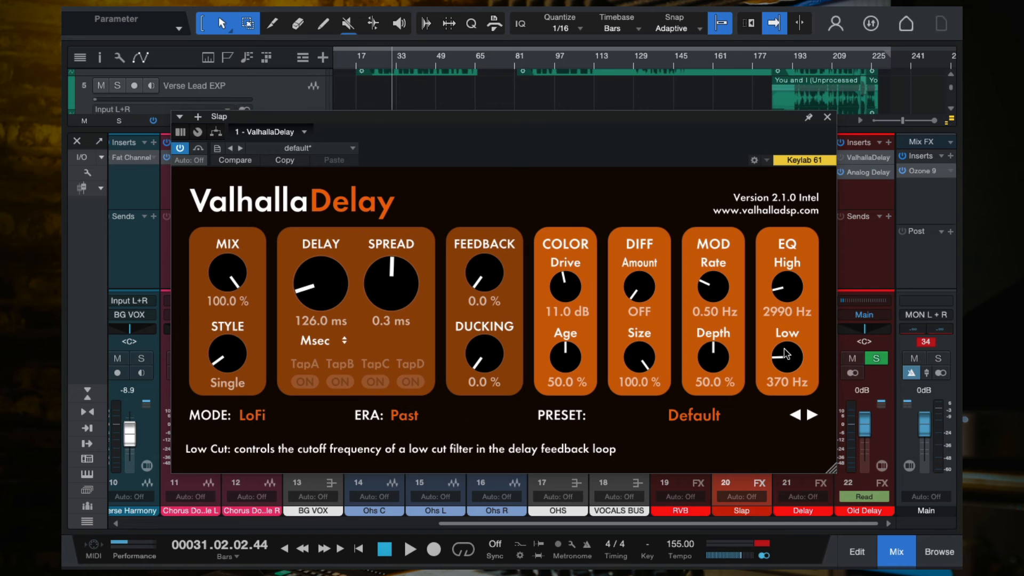
mouse_move(786, 354)
mouse_down()
mouse_move(792, 363)
mouse_move(785, 321)
mouse_move(777, 356)
mouse_move(795, 370)
mouse_up()
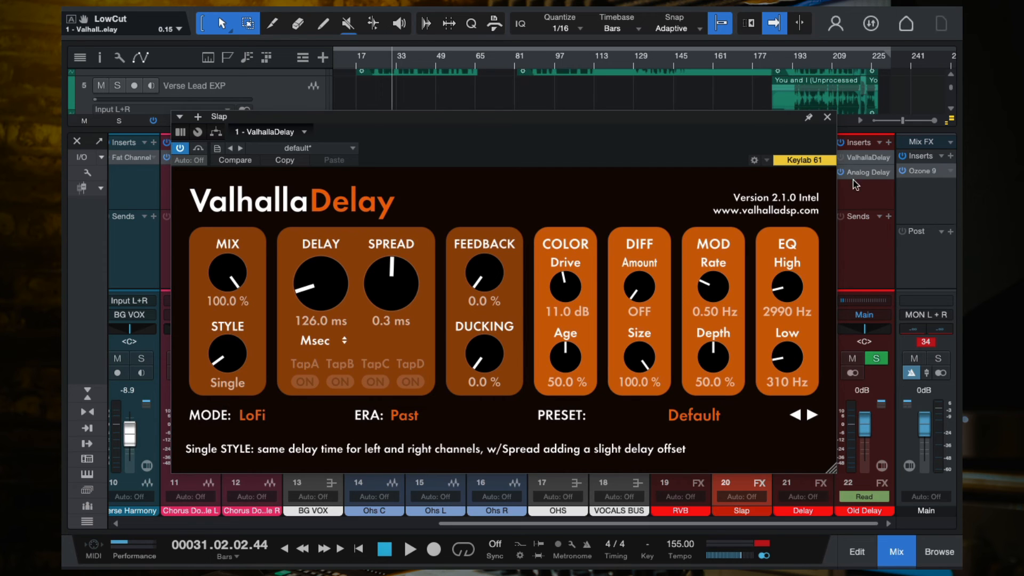
click(828, 118)
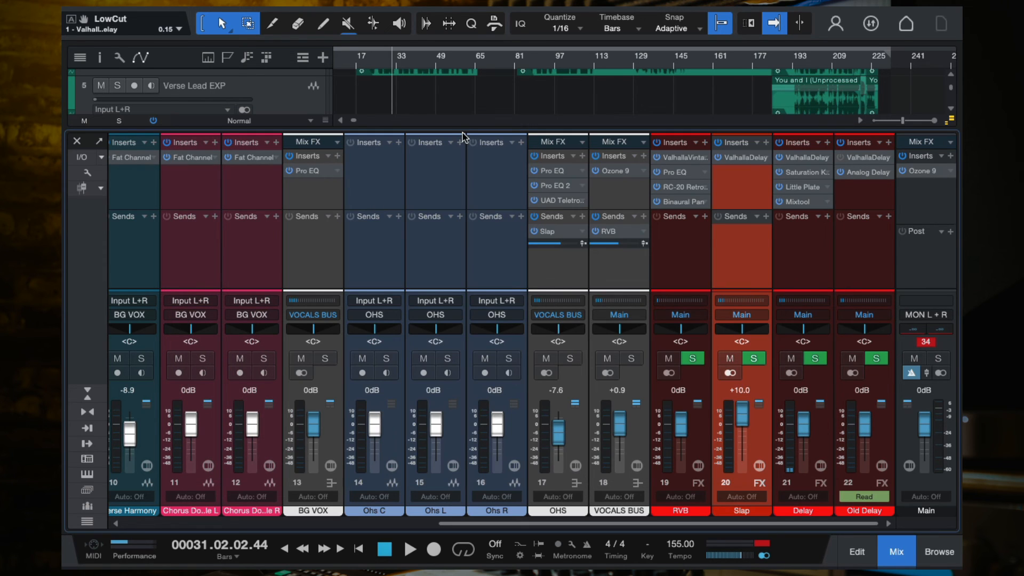
Hide the mixer and bring the lead vocal tracks and their automation into view in the arrangement
click(77, 142)
scroll(539, 355, up, 5)
scroll(536, 356, down, 2)
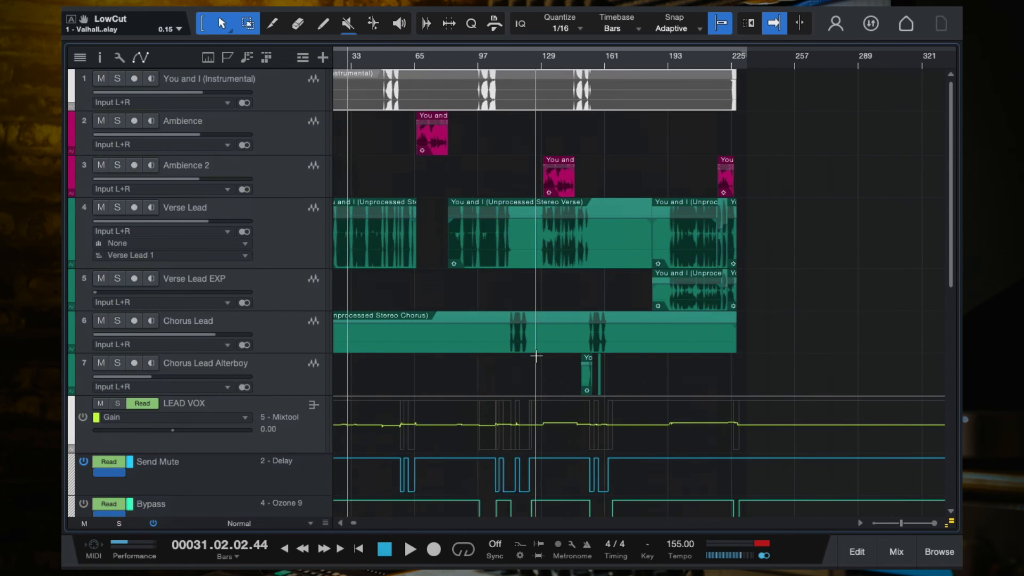
Show the mixer, look through the LEAD VOX channel's inserts, and bring the vocal FX channels into view
scroll(536, 356, left, 2)
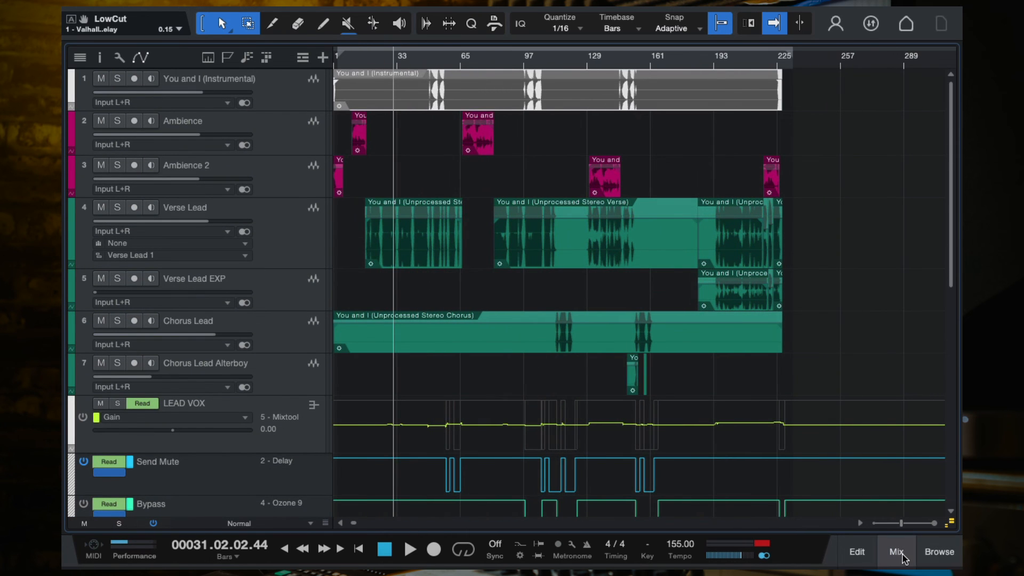
click(898, 553)
scroll(520, 249, left, 8)
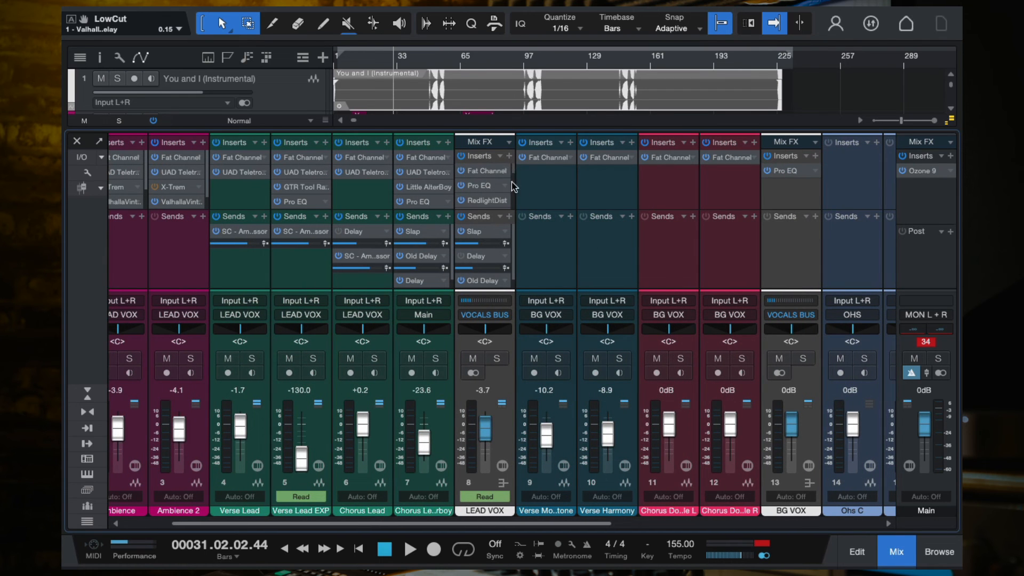
drag(512, 183, 512, 238)
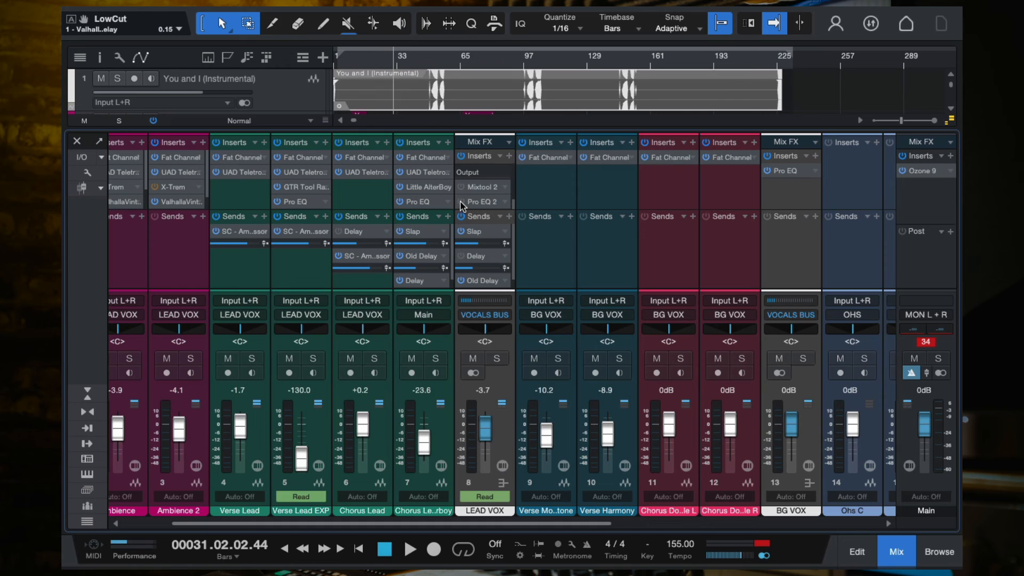
drag(512, 208, 507, 188)
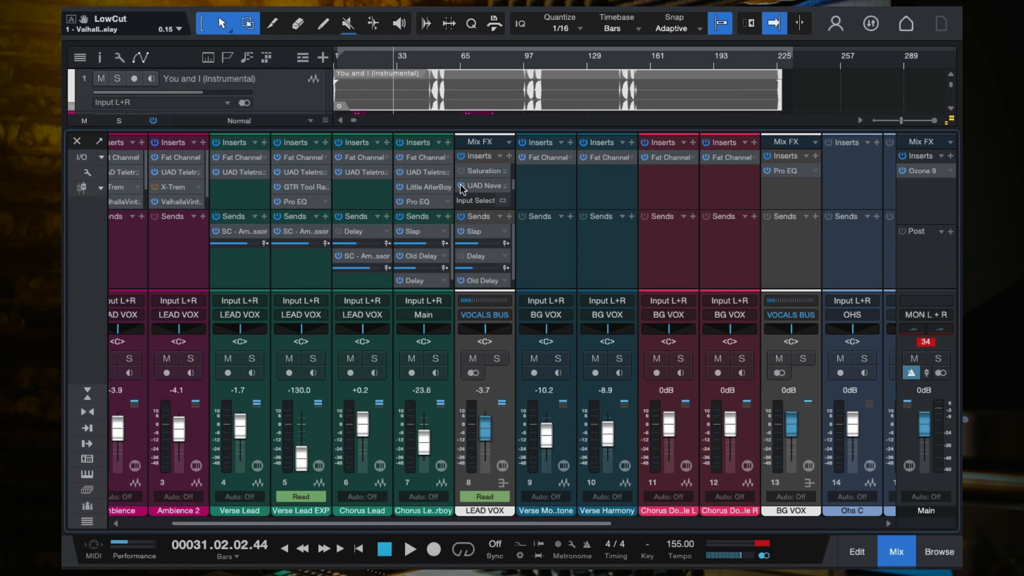
scroll(585, 202, right, 8)
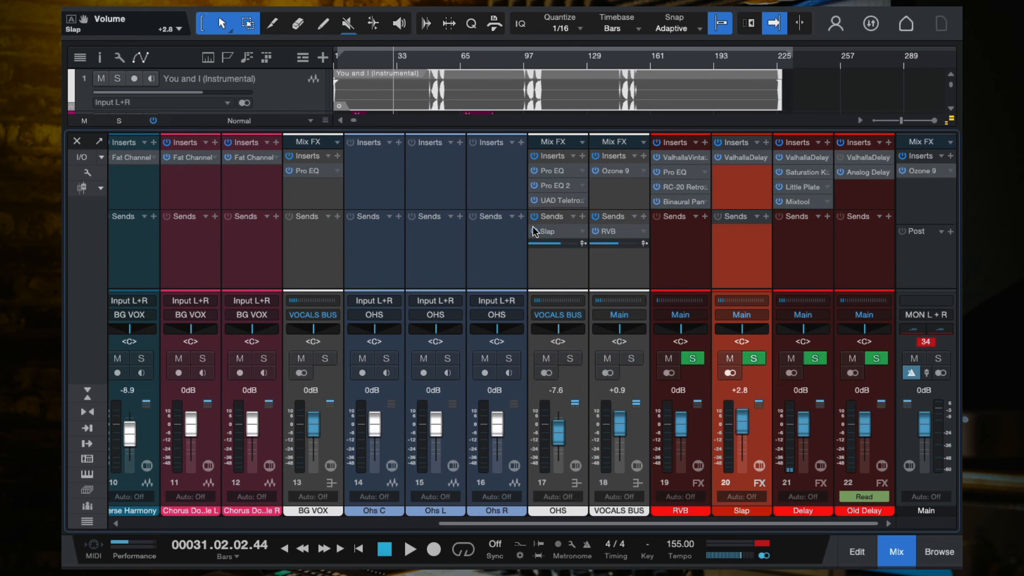
Start playback, raise the Slap channel's level to +7.4 dB, and mute the RVB, Delay and Old Delay channels
key(space)
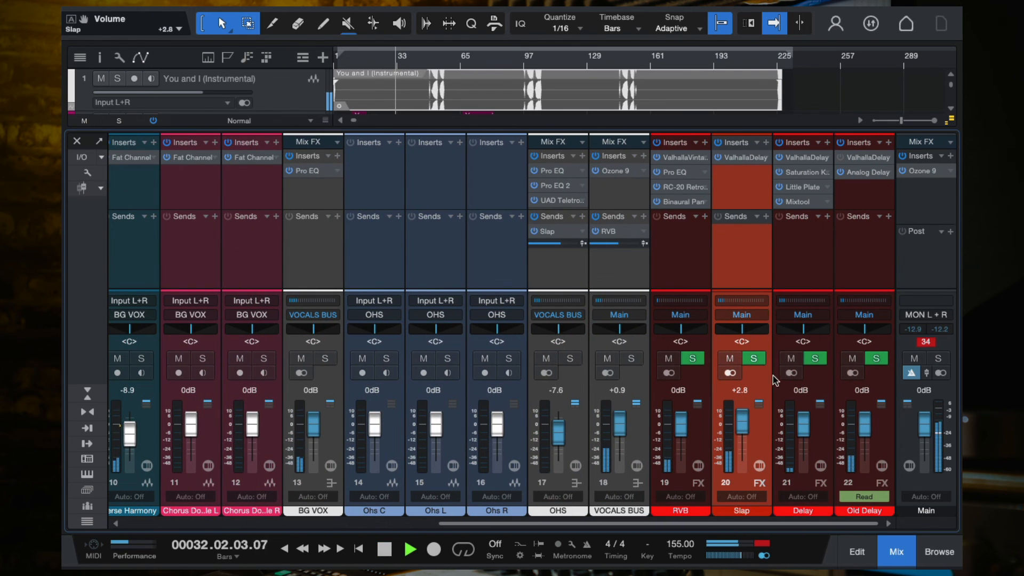
drag(743, 427, 743, 420)
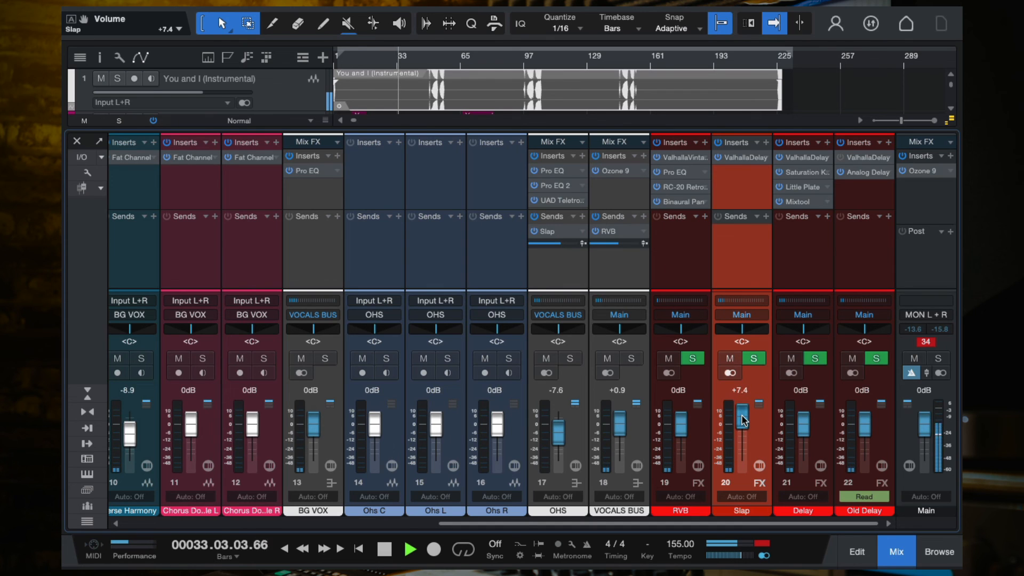
click(669, 358)
click(791, 358)
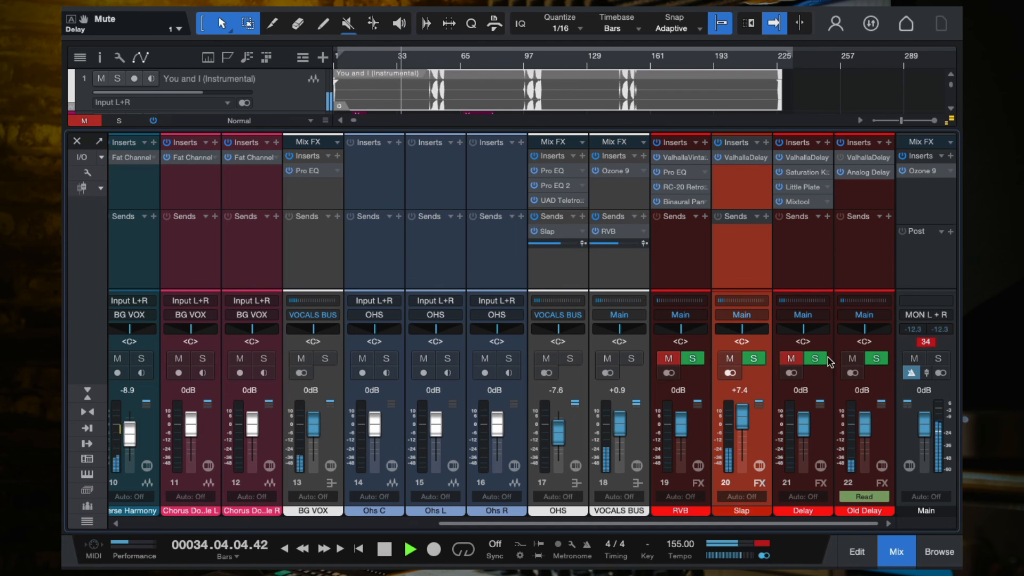
click(852, 358)
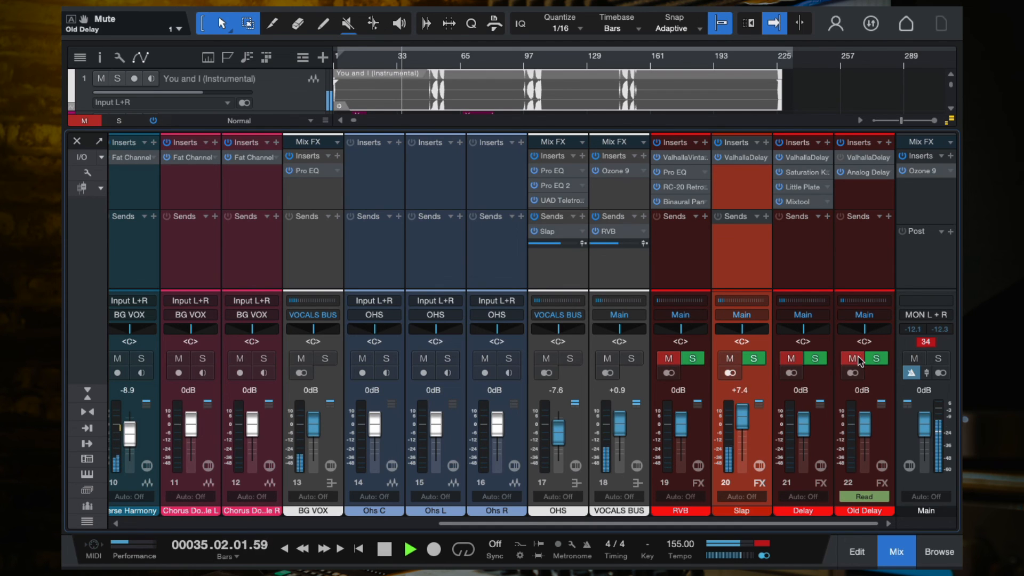
Unmute the RVB, Delay and Old Delay channels during playback
click(669, 359)
click(791, 358)
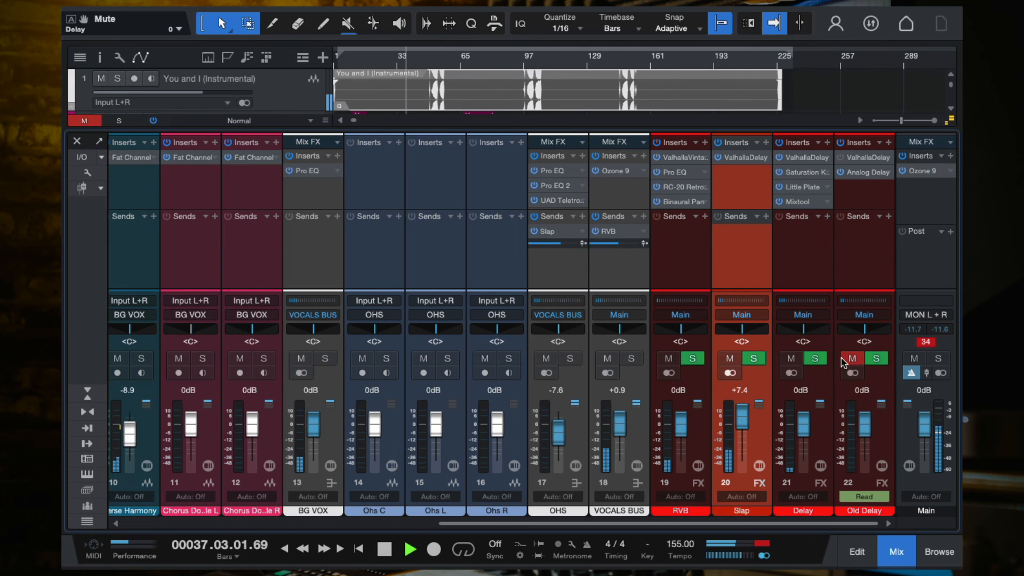
click(844, 358)
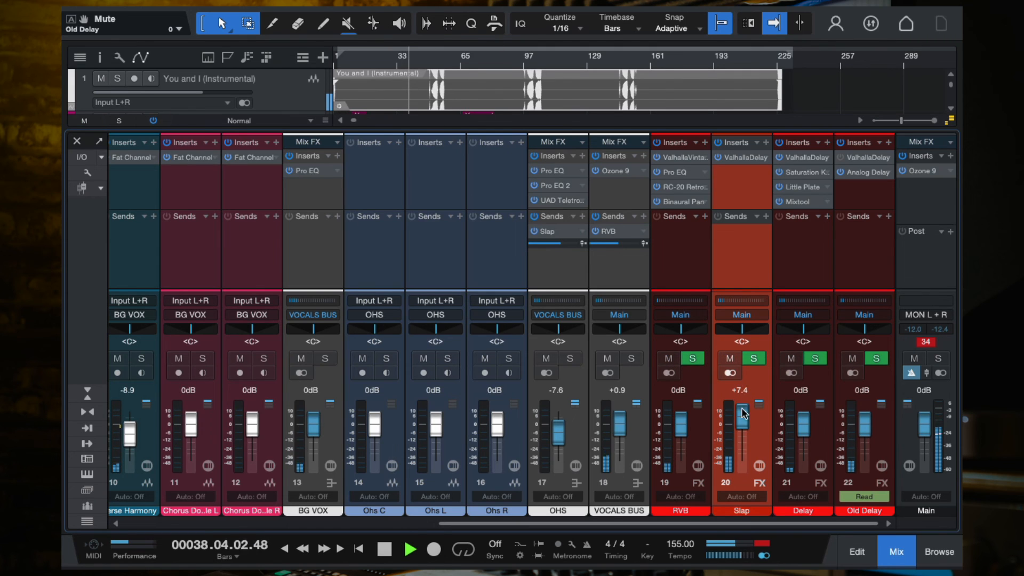
Lower the Slap channel's level to +0.9 dB while listening, and stop playback
scroll(743, 412, up, 5)
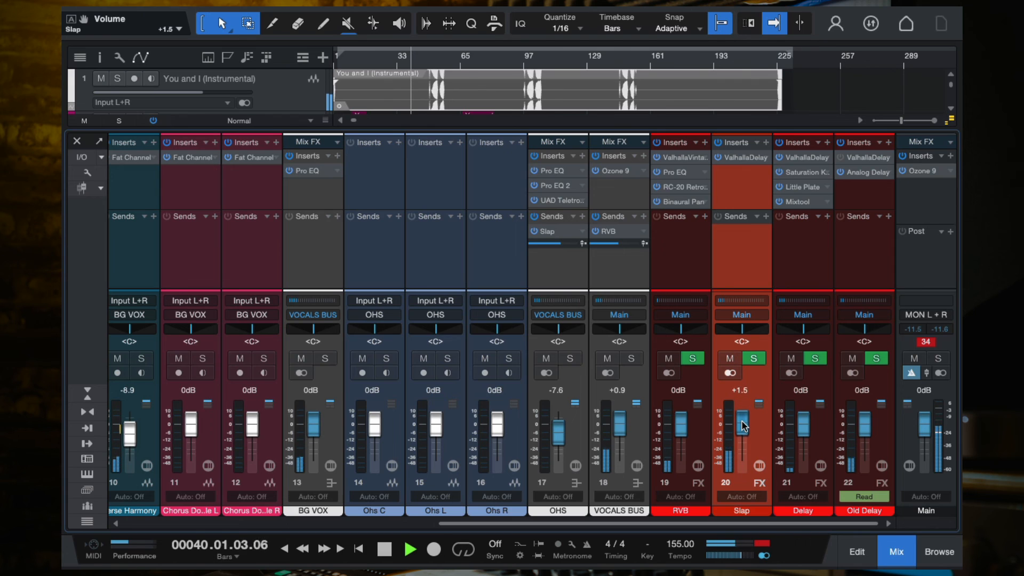
scroll(743, 425, down, 3)
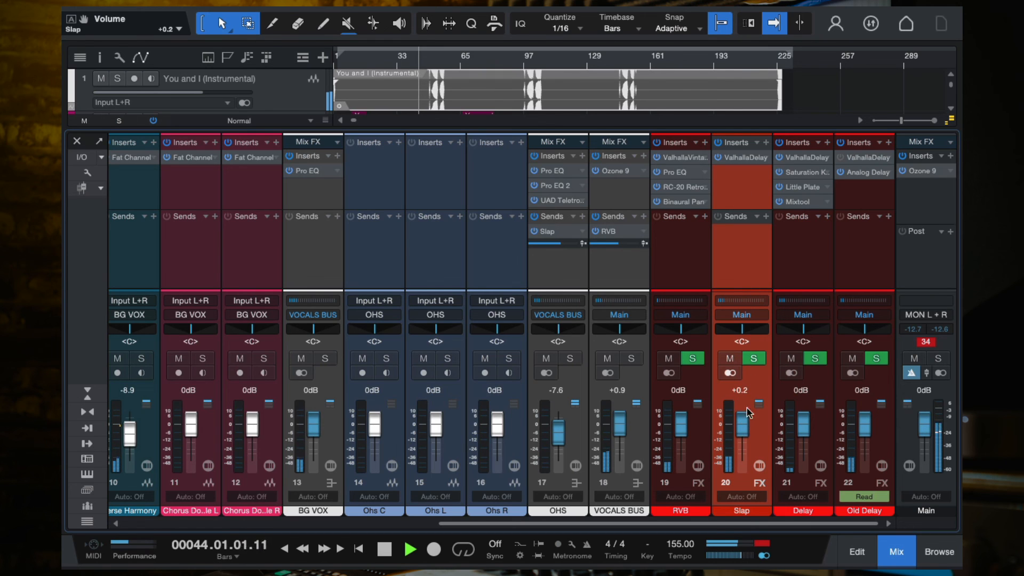
scroll(742, 425, up, 3)
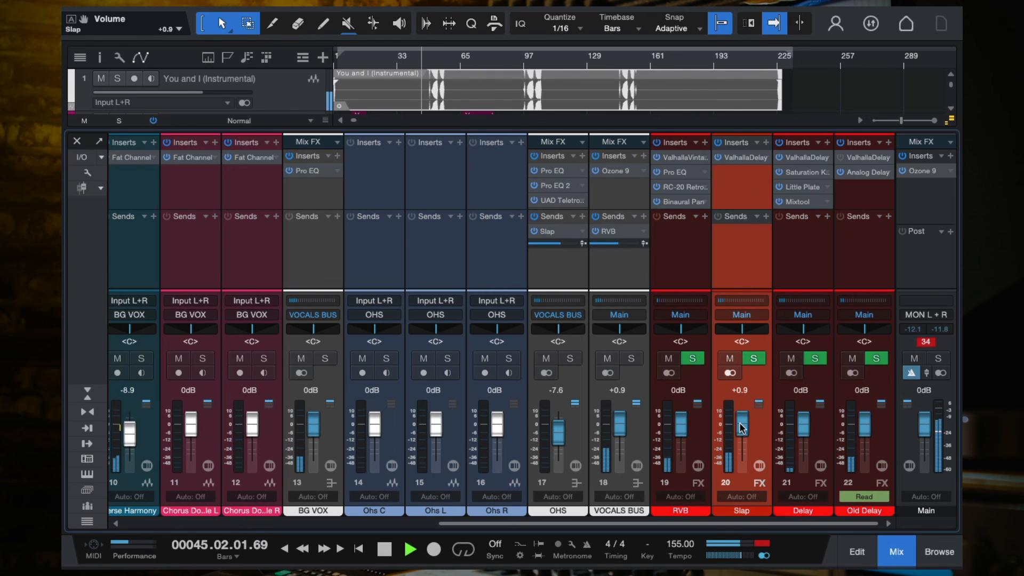
key(space)
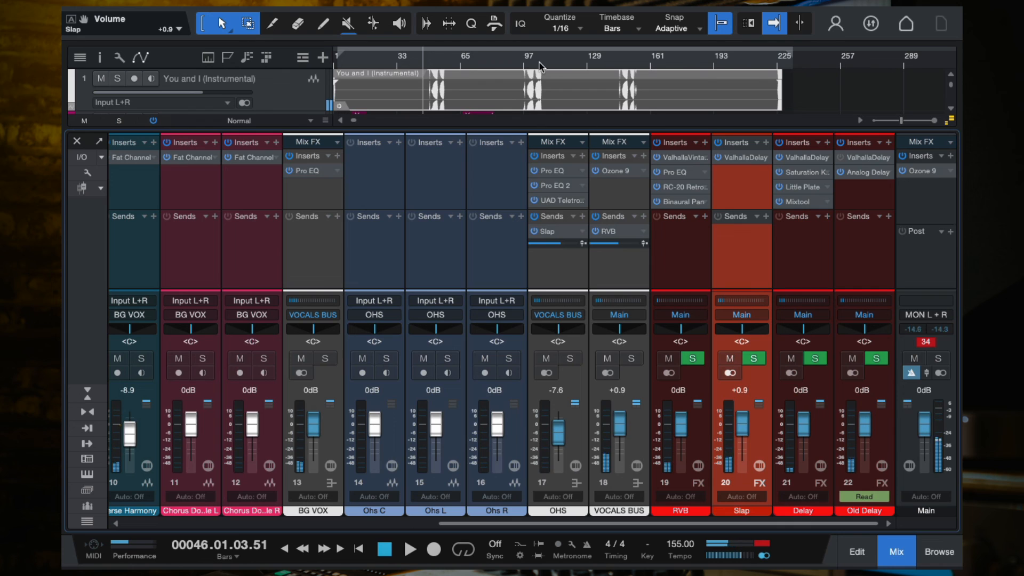
Audition the slap in the mix from about bar 97 and in further sections of the song
click(526, 63)
key(space)
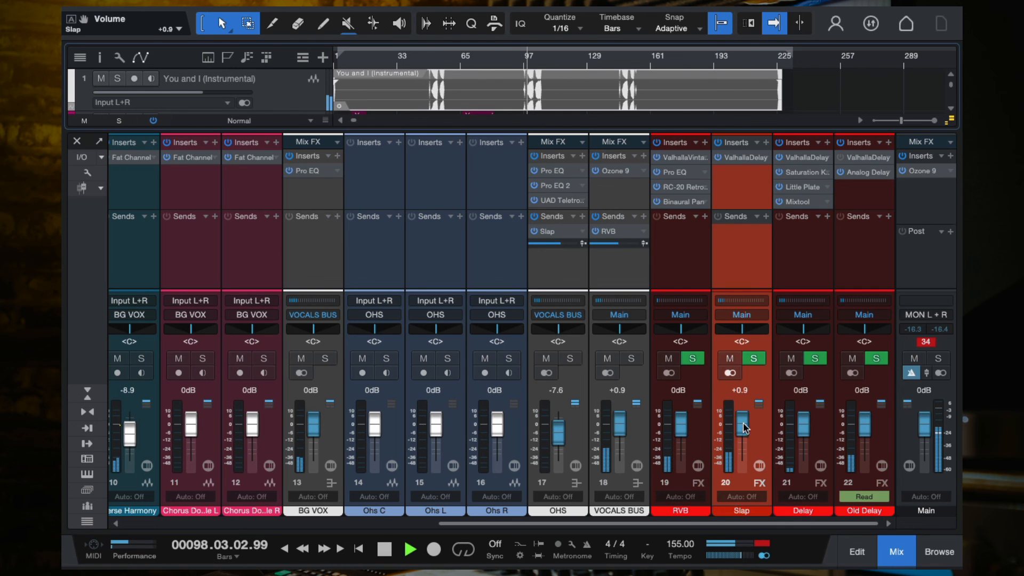
mouse_move(743, 427)
mouse_down()
mouse_move(745, 400)
mouse_move(745, 431)
mouse_up()
click(548, 60)
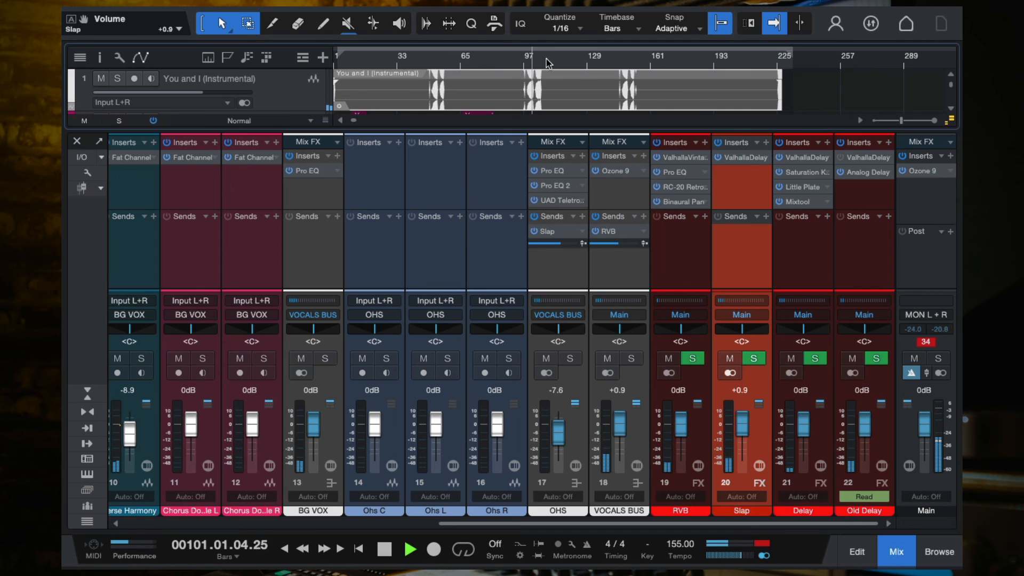
click(577, 59)
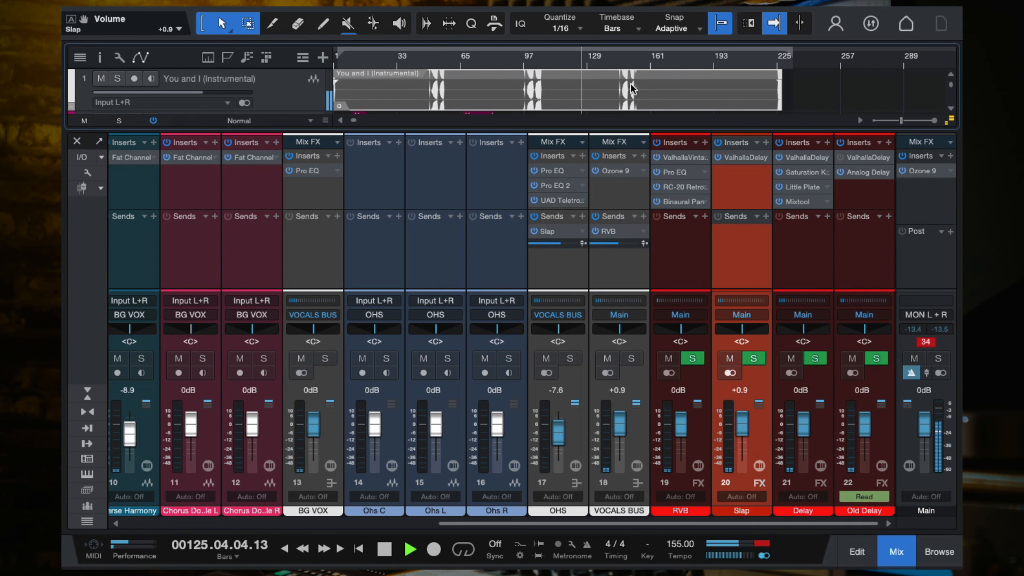
Play the chorus from about bar 114, set the Slap channel's level to +2.8 dB, and stop playback
click(558, 59)
scroll(595, 101, down, 2)
scroll(596, 100, down, 5)
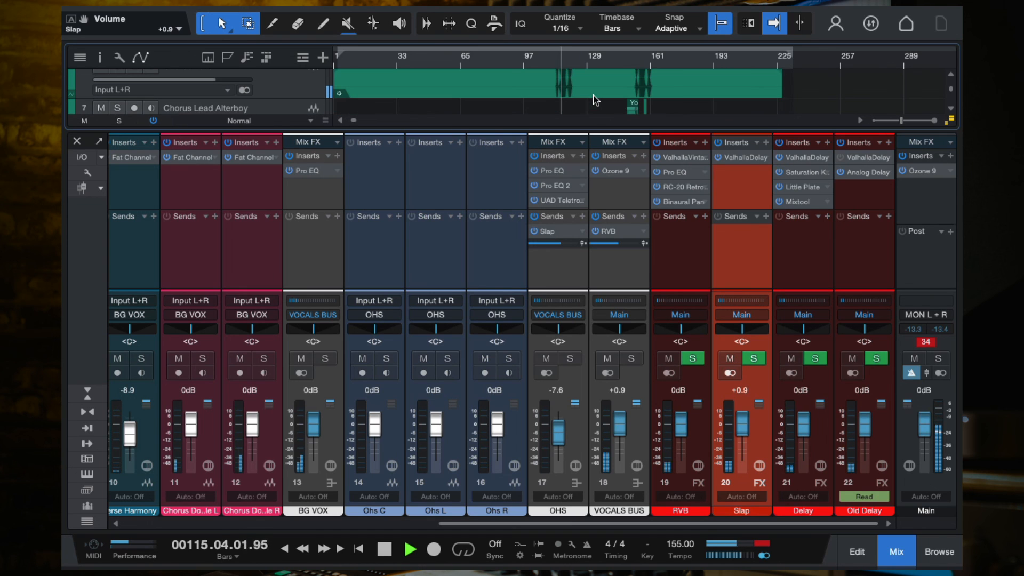
drag(742, 433, 743, 429)
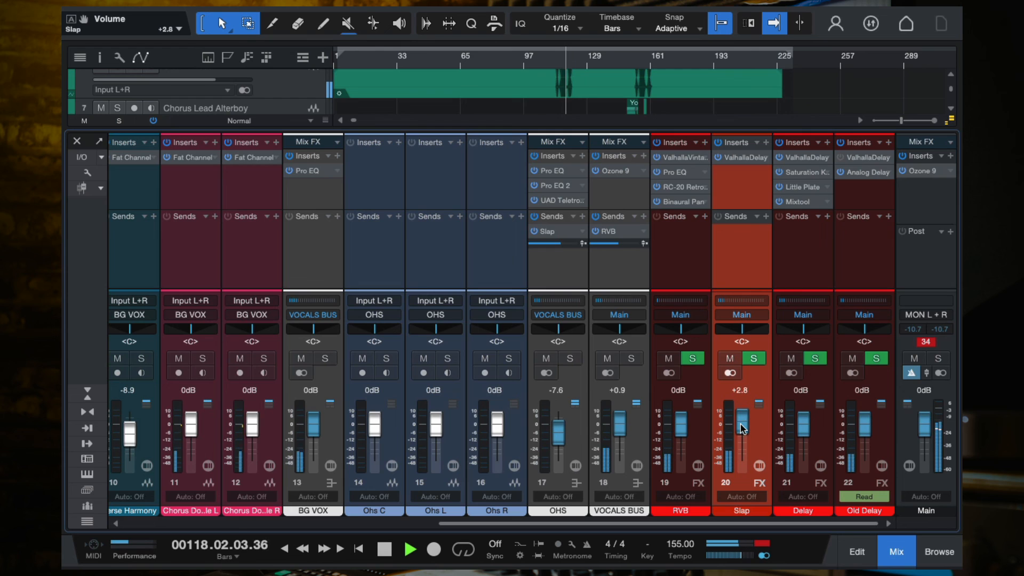
key(space)
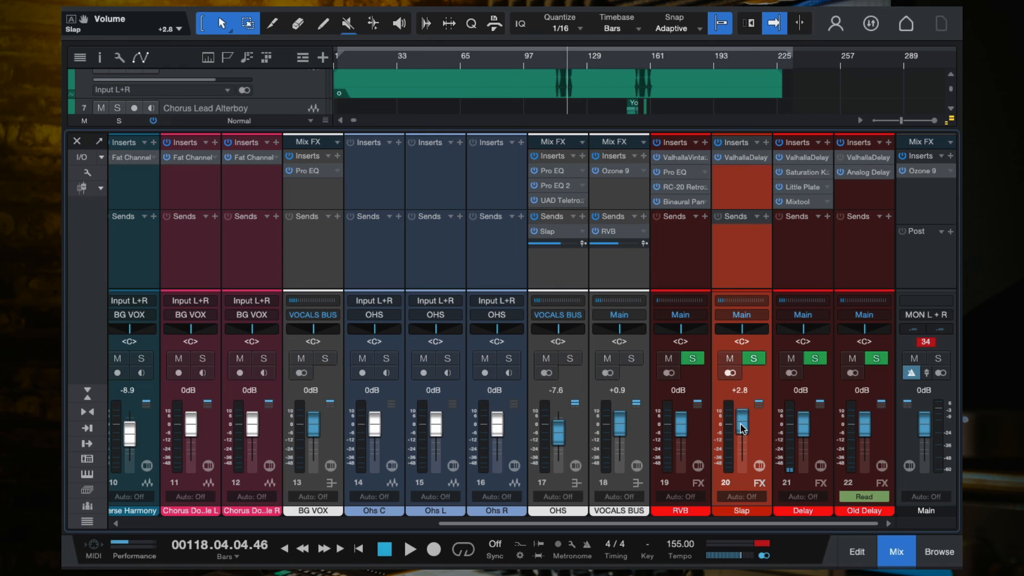
Hide the mixer, fit the whole song in the arrangement, and look through its tracks and automation lanes down to Old Delay
click(77, 143)
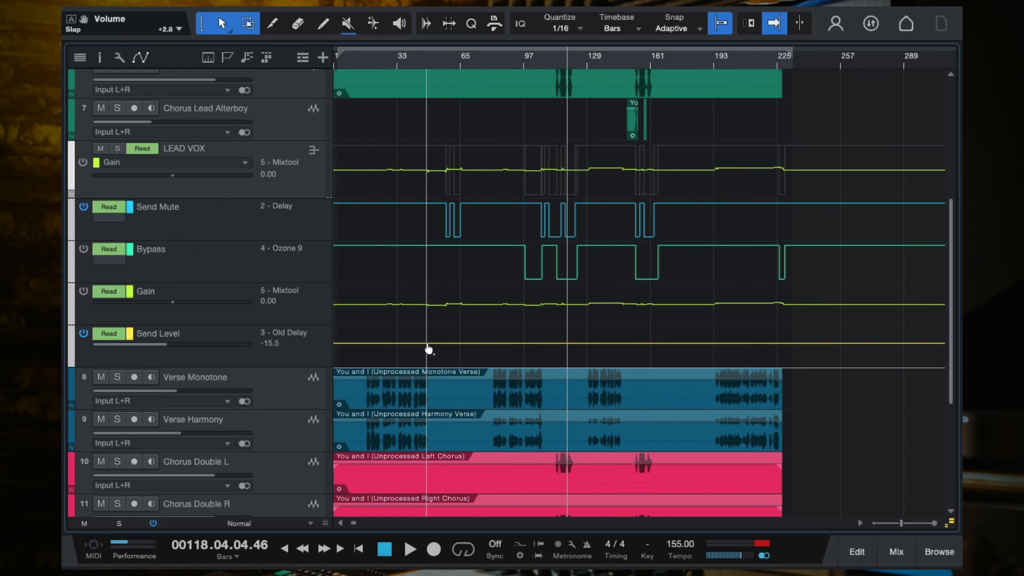
key(w)
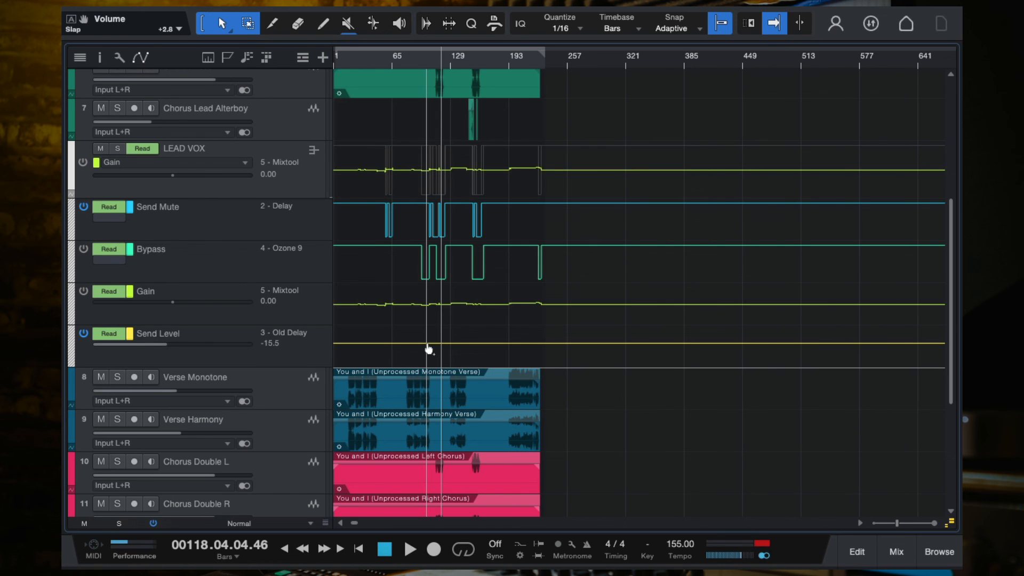
key(e)
key(e)
key(e)
key(e)
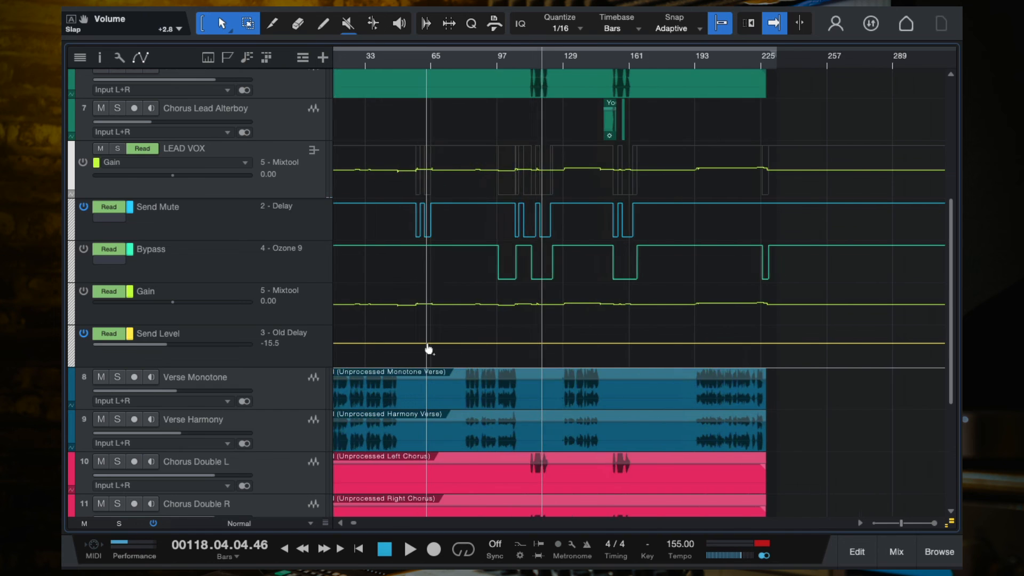
scroll(428, 347, up, 3)
scroll(427, 347, left, 2)
scroll(427, 347, down, 5)
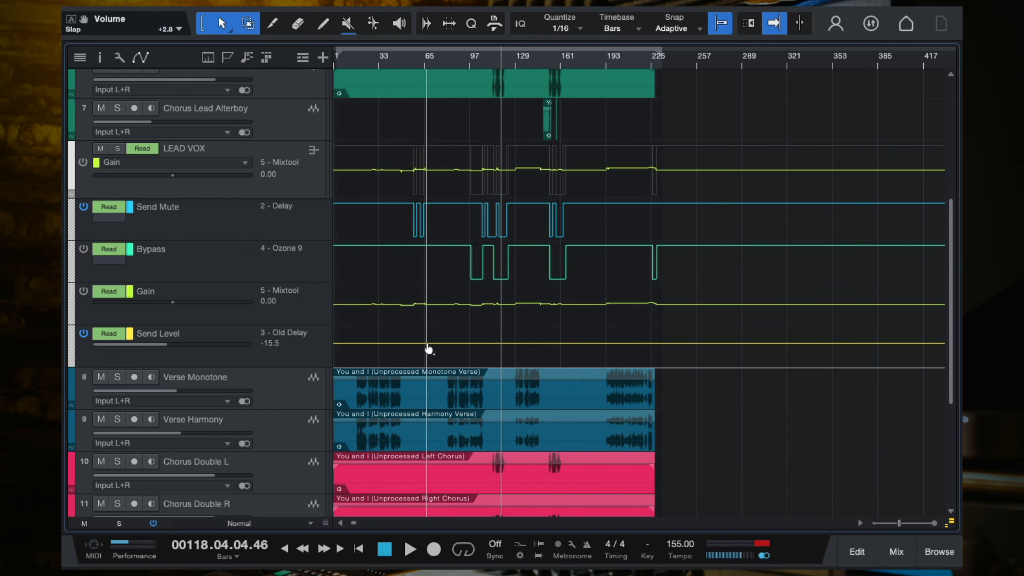
scroll(427, 347, up, 5)
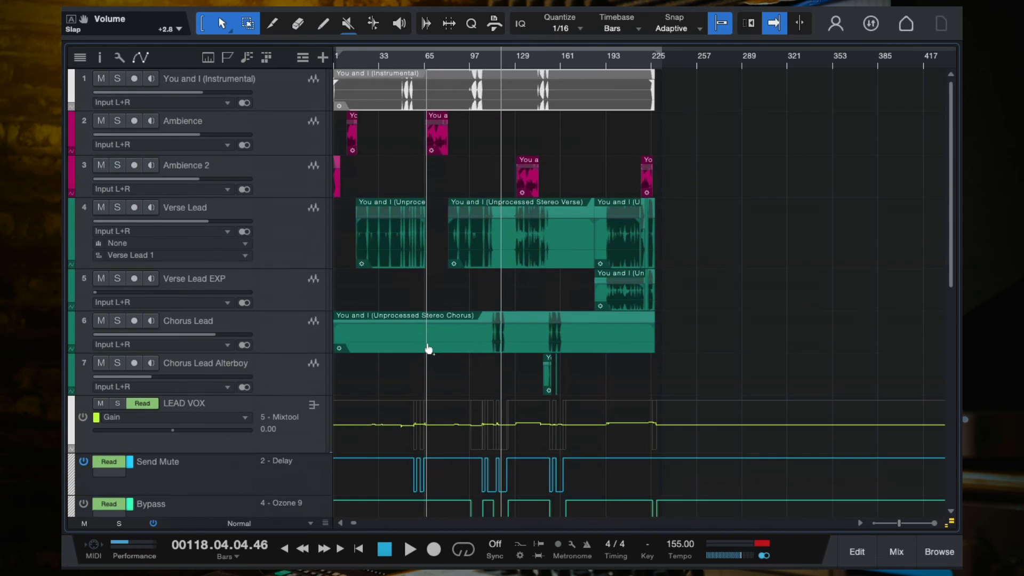
scroll(427, 347, down, 10)
scroll(427, 347, up, 10)
scroll(694, 359, down, 8)
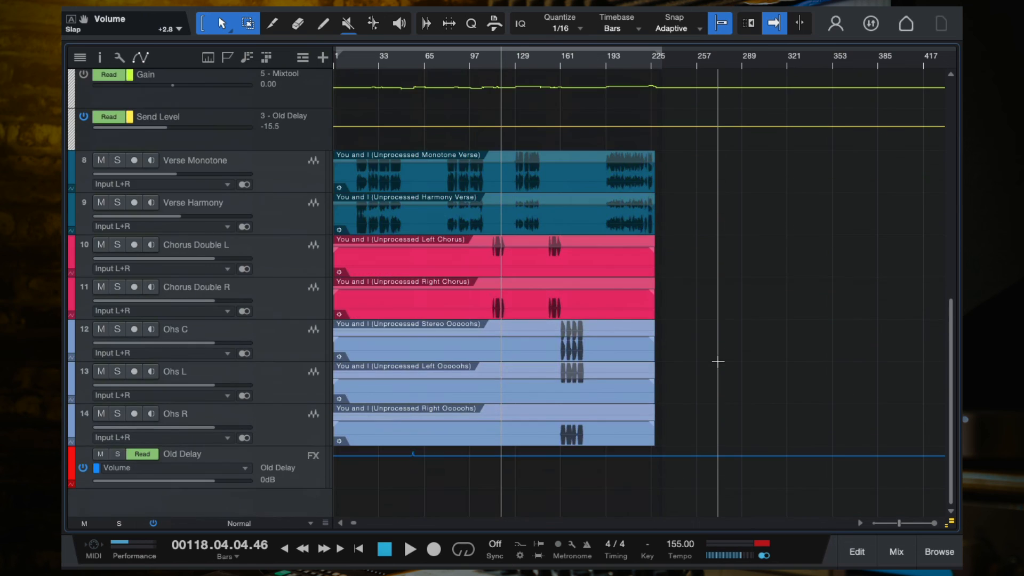
scroll(718, 359, up, 8)
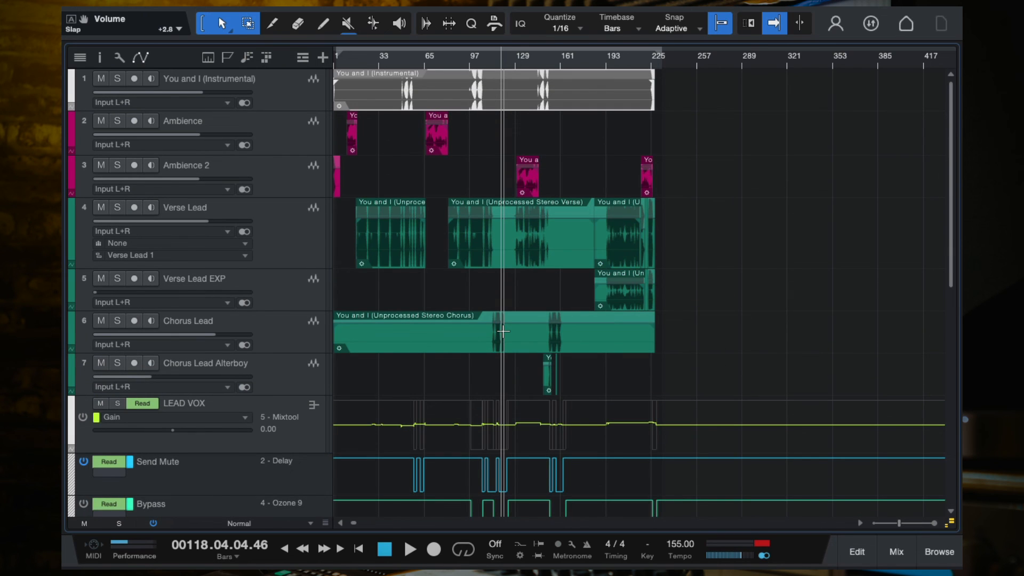